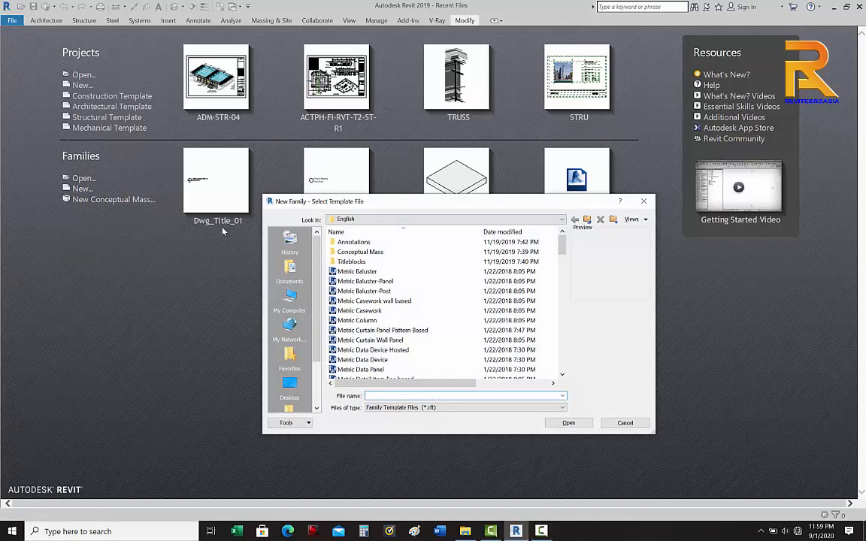
Step: Create a new family from the Metric Furniture template
left_click(358, 272)
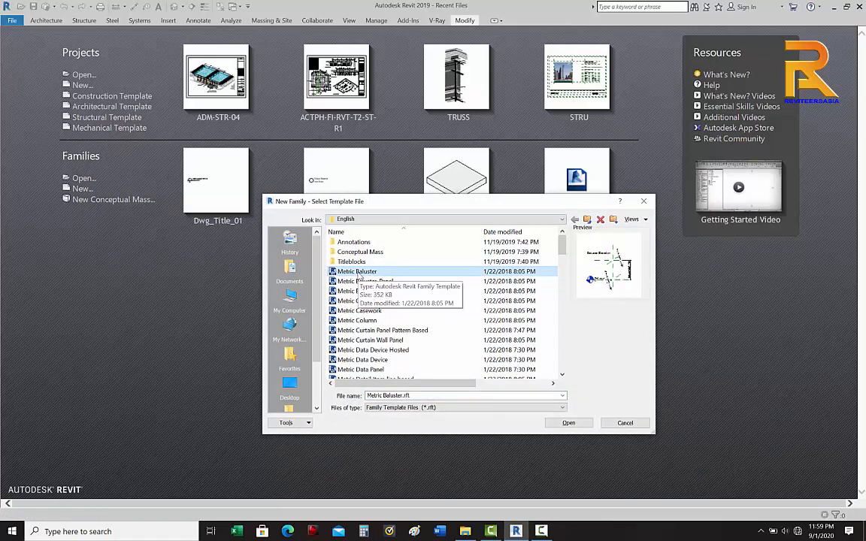
scroll(376, 293, "down", 1)
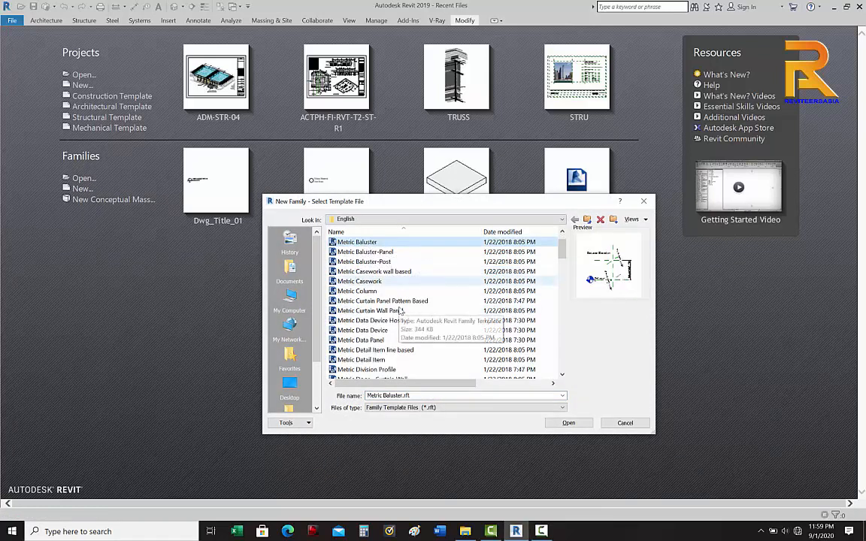
left_click(361, 292)
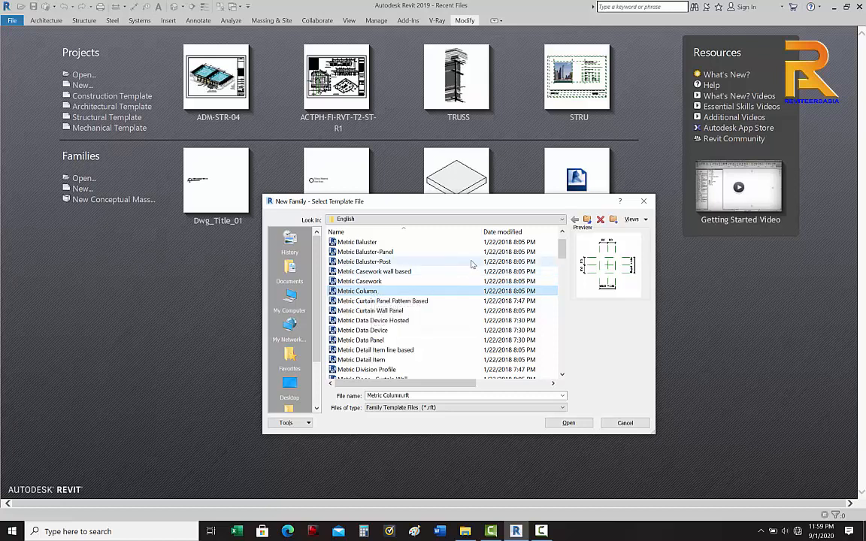
scroll(467, 321, "down", 7)
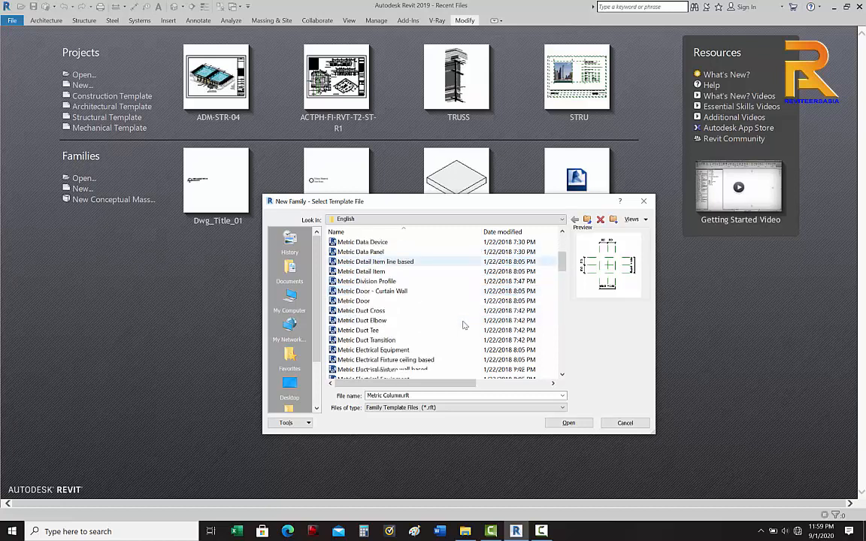
scroll(464, 325, "down", 1)
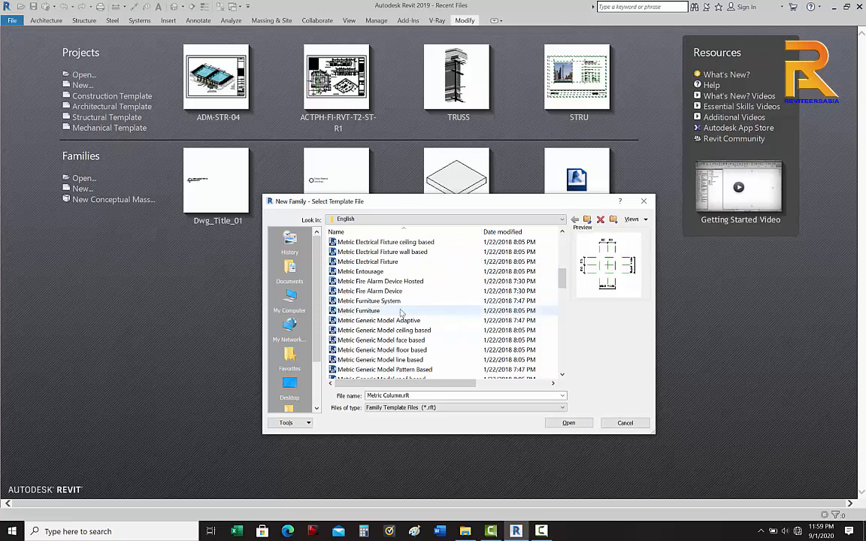
left_click(451, 310)
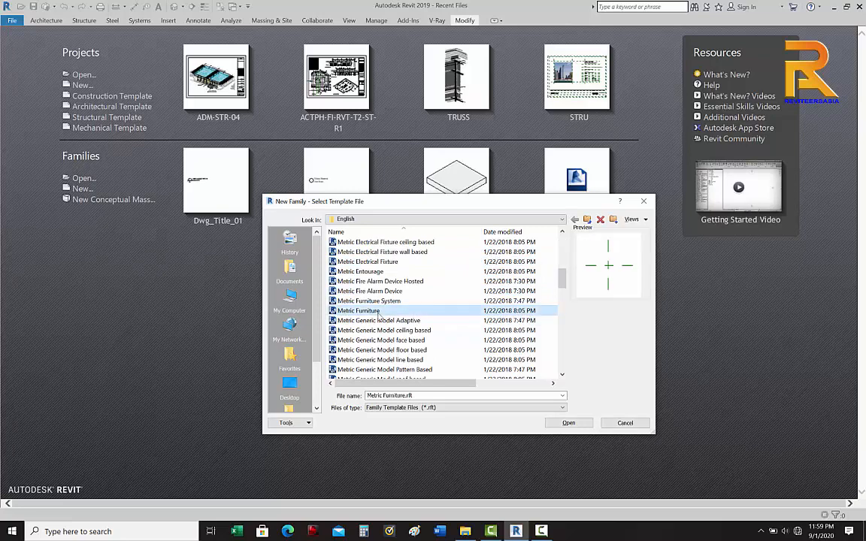
left_click(569, 423)
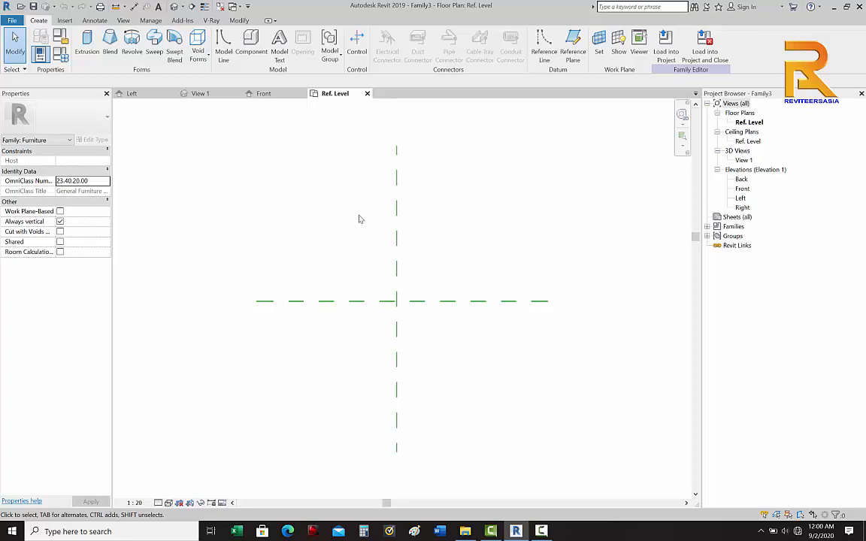
Step: Draw two vertical reference planes, about 931 mm left and 1020 mm right of the vertical centre plane
left_click(573, 47)
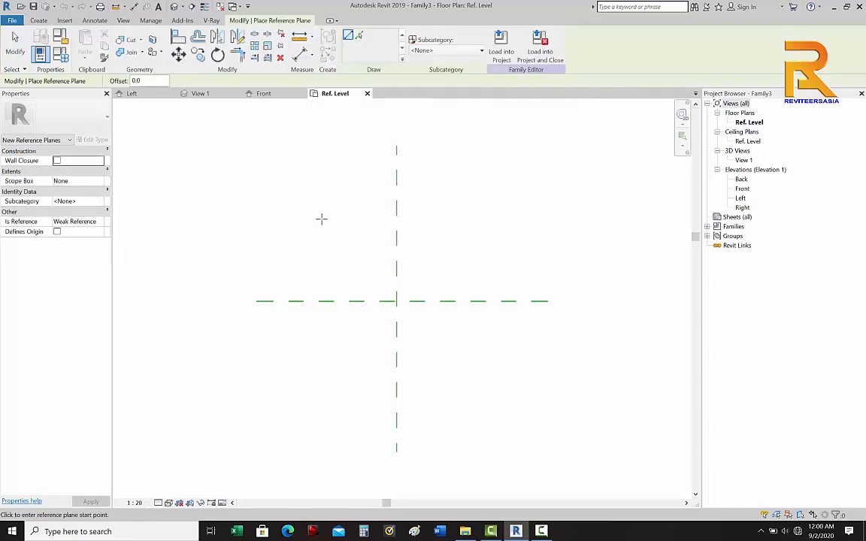
left_click(299, 182)
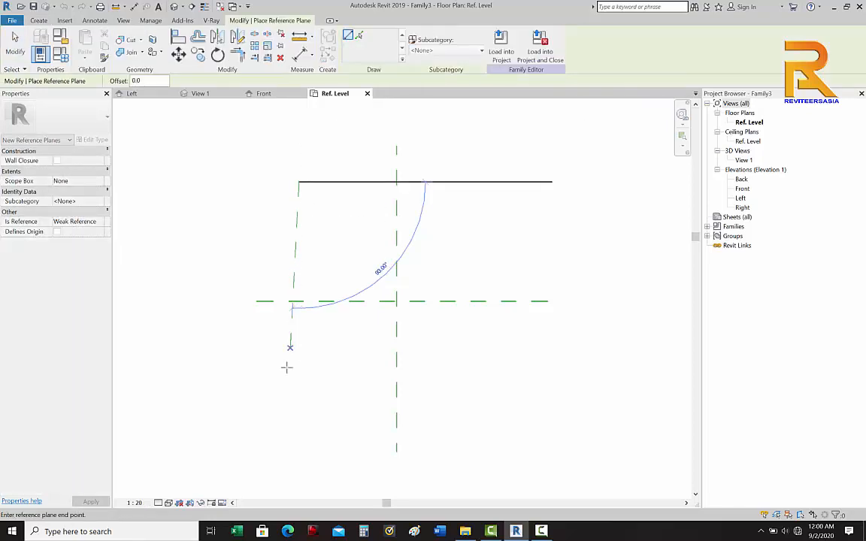
left_click(295, 428)
left_click(504, 183)
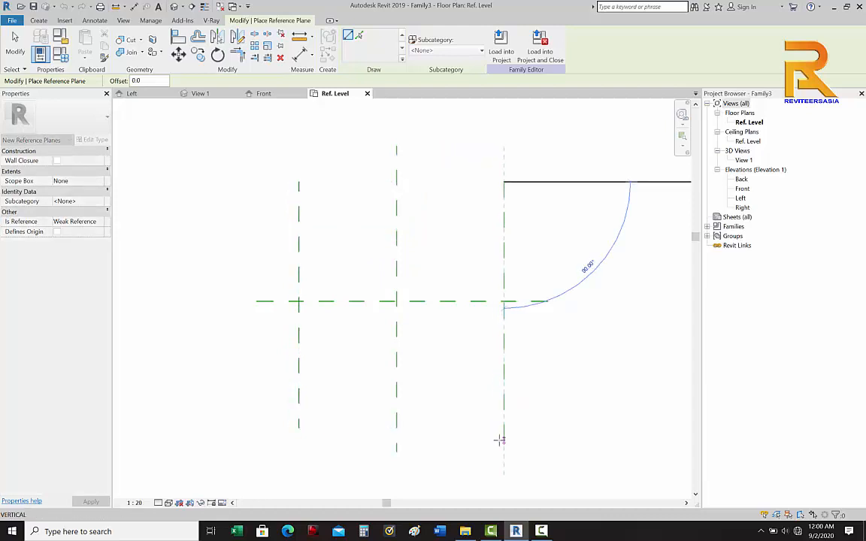
left_click(503, 428)
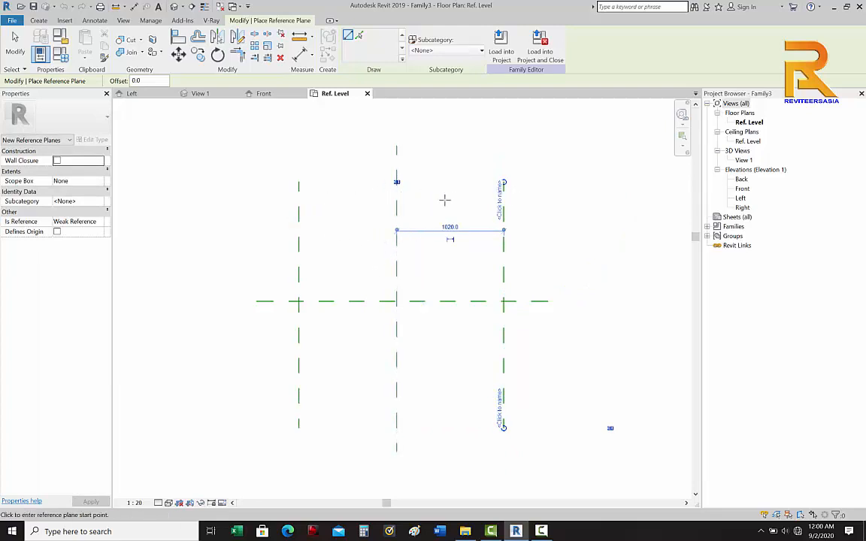
Step: Draw two horizontal reference planes, about 572 mm above and 720 mm below the horizontal centre plane
left_click(264, 241)
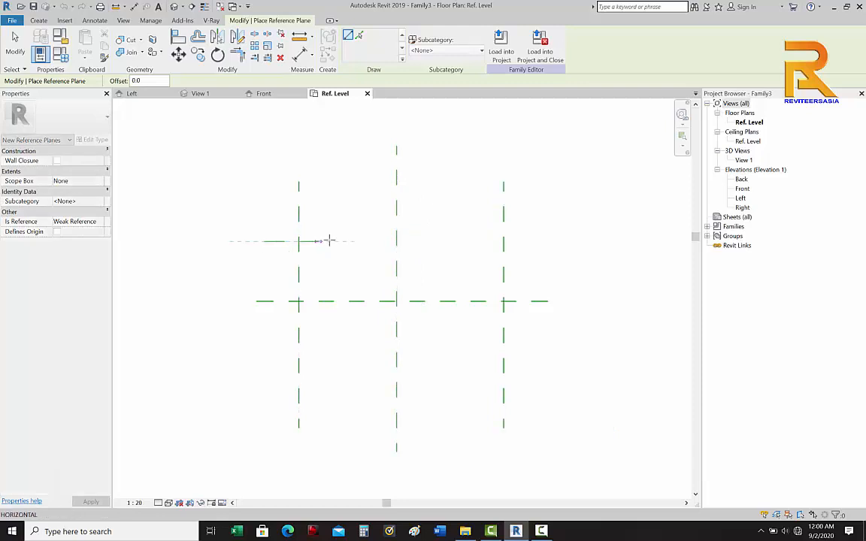
left_click(538, 240)
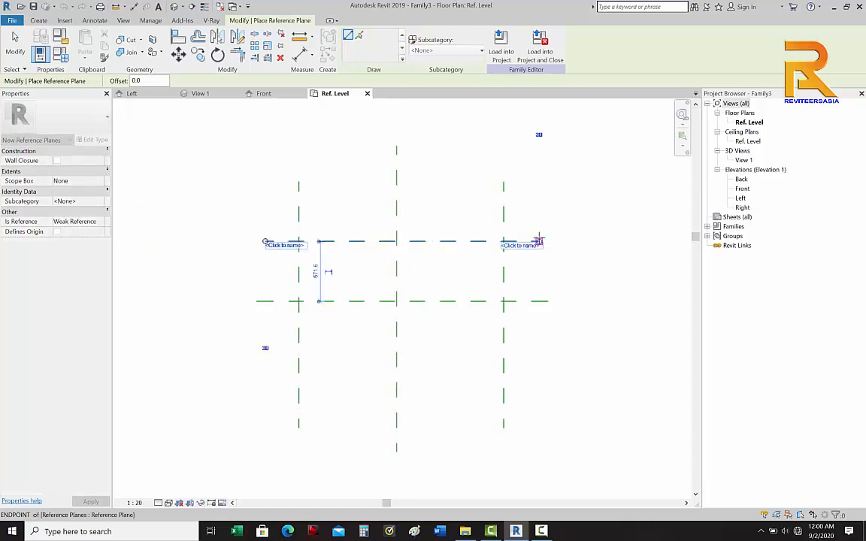
left_click(265, 375)
left_click(538, 376)
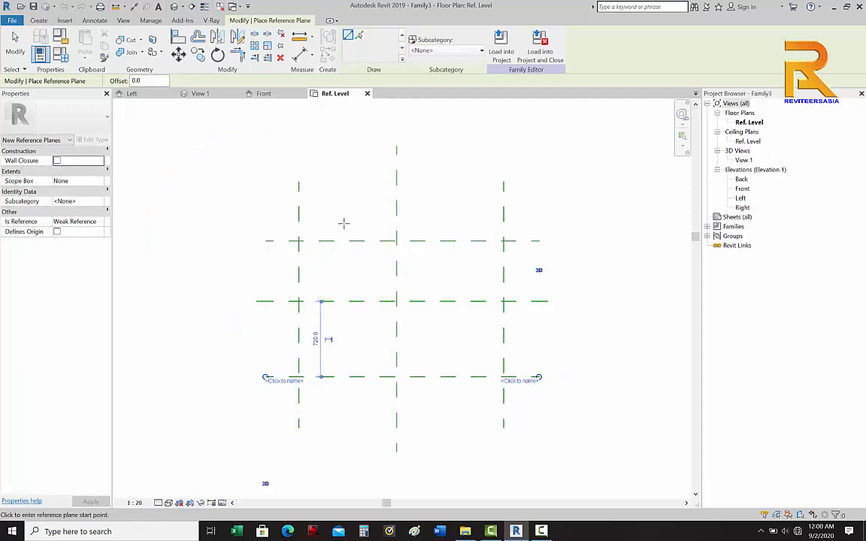
Step: Add an aligned dimension string across the three vertical reference planes and make its segments equal
left_click(94, 21)
left_click(50, 48)
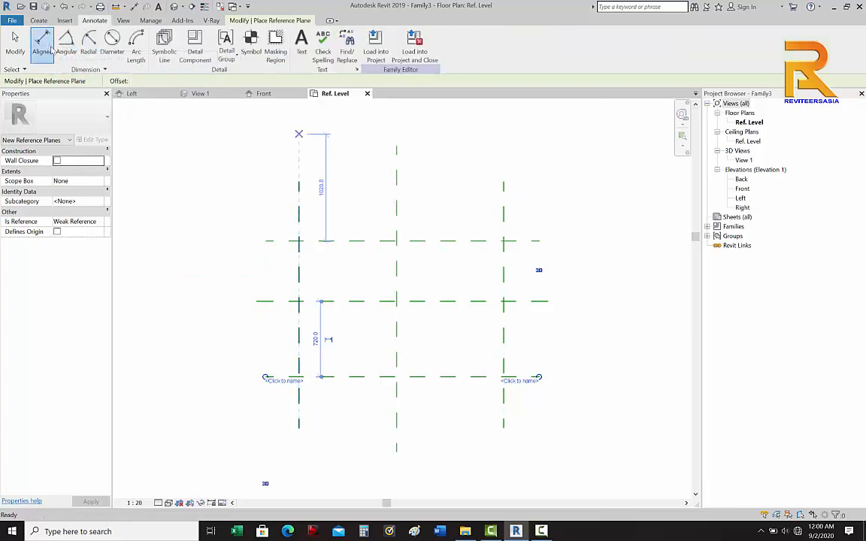
left_click(299, 201)
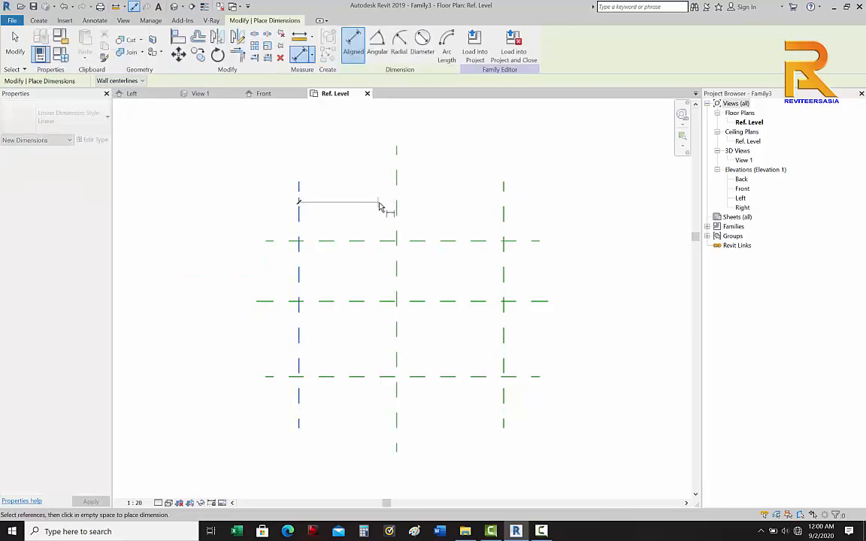
left_click(396, 206)
left_click(504, 216)
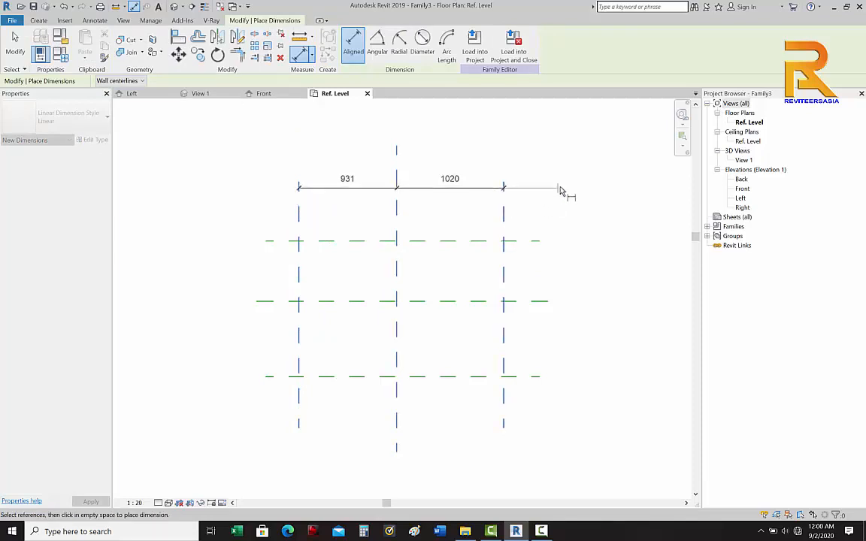
left_click(573, 181)
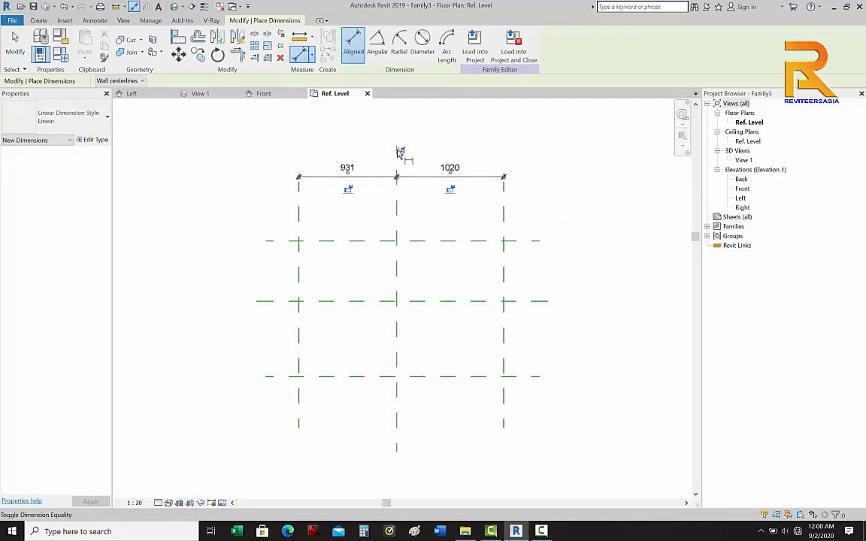
left_click(398, 150)
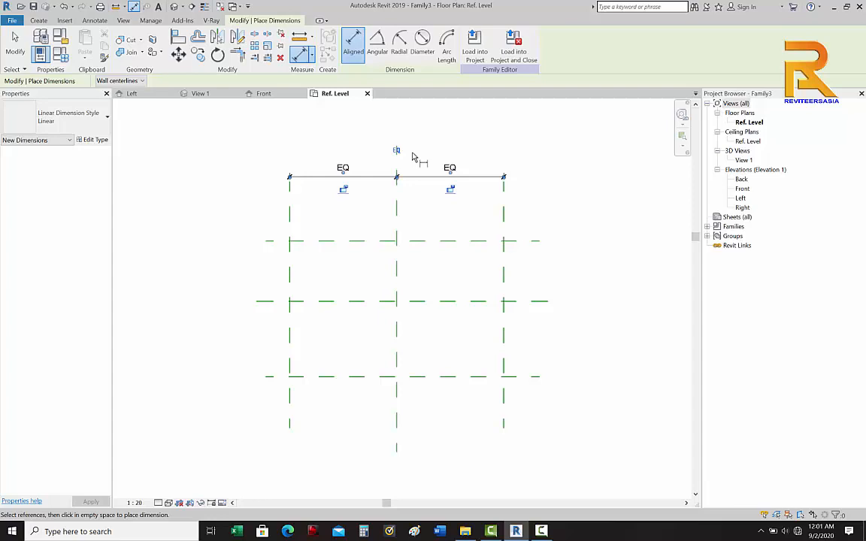
Step: Dimension the three horizontal reference planes in one aligned string and make its segments equal
left_click(531, 376)
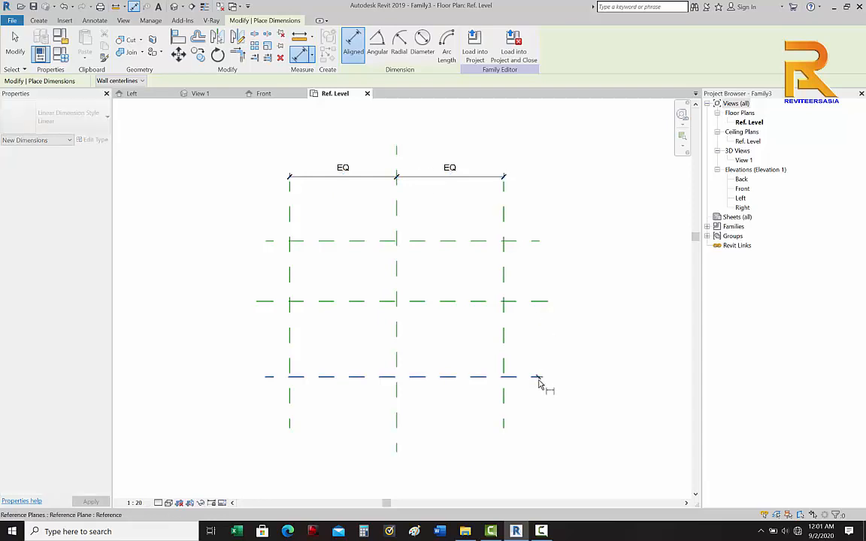
left_click(526, 303)
left_click(541, 242)
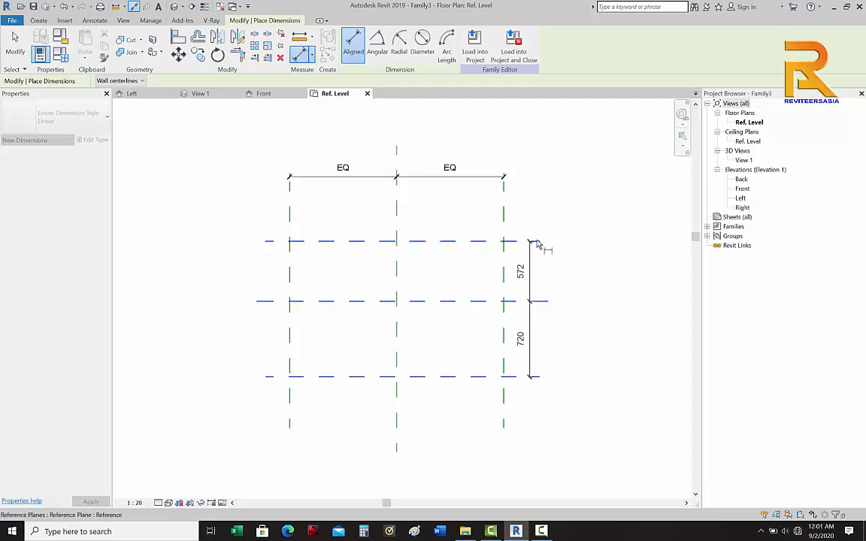
left_click(598, 218)
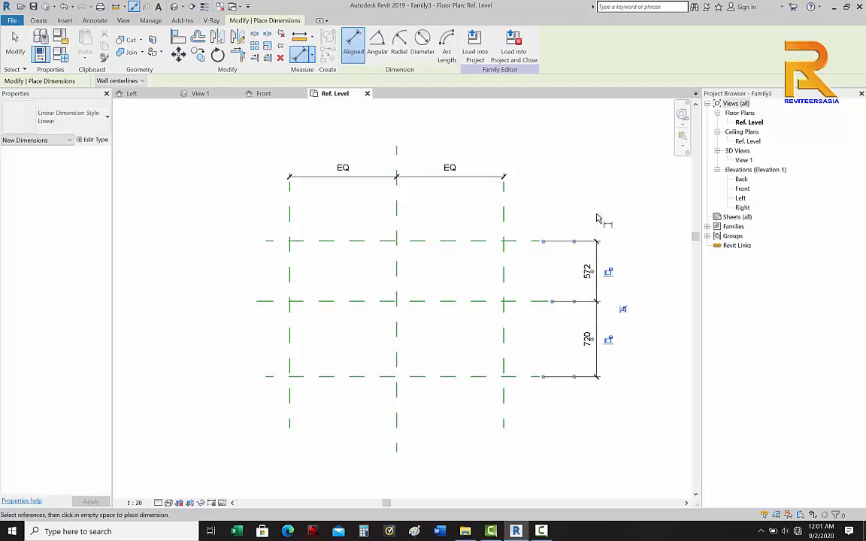
left_click(624, 311)
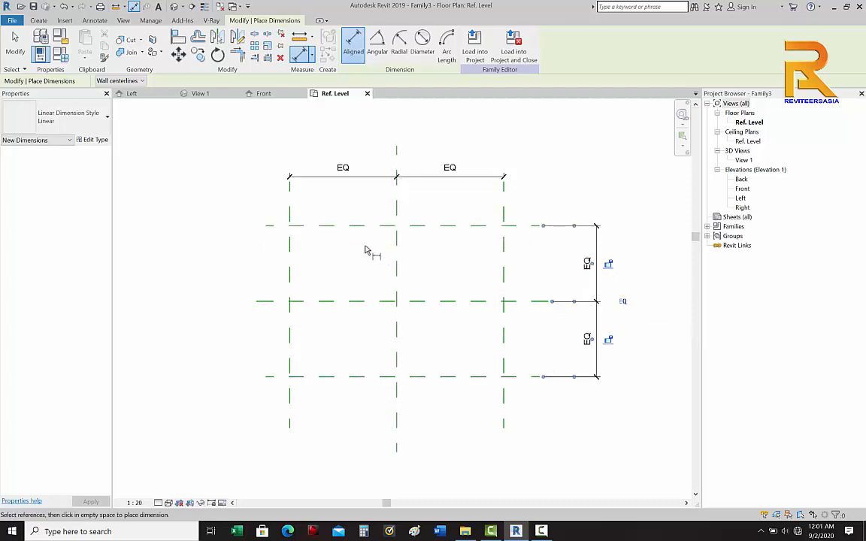
Step: Add overall aligned dimensions between the two outer vertical planes and between the two outer horizontal planes
left_click(290, 243)
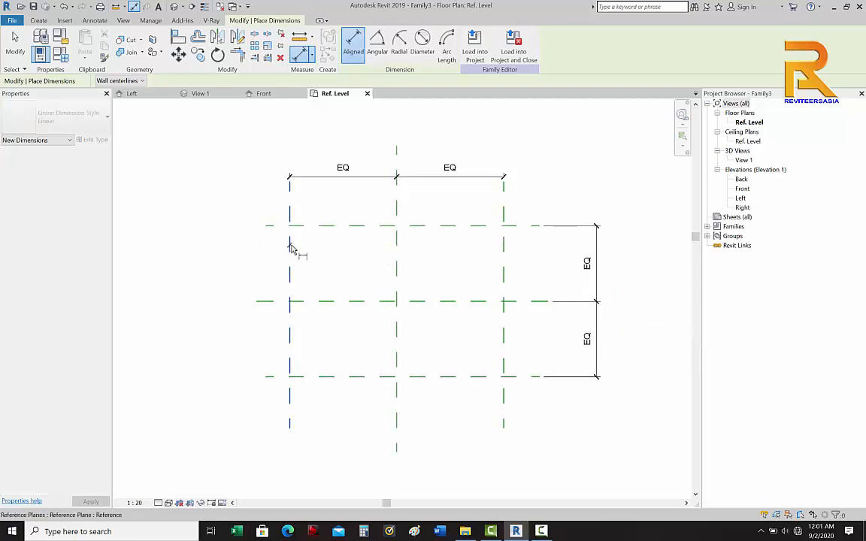
left_click(507, 247)
left_click(541, 152)
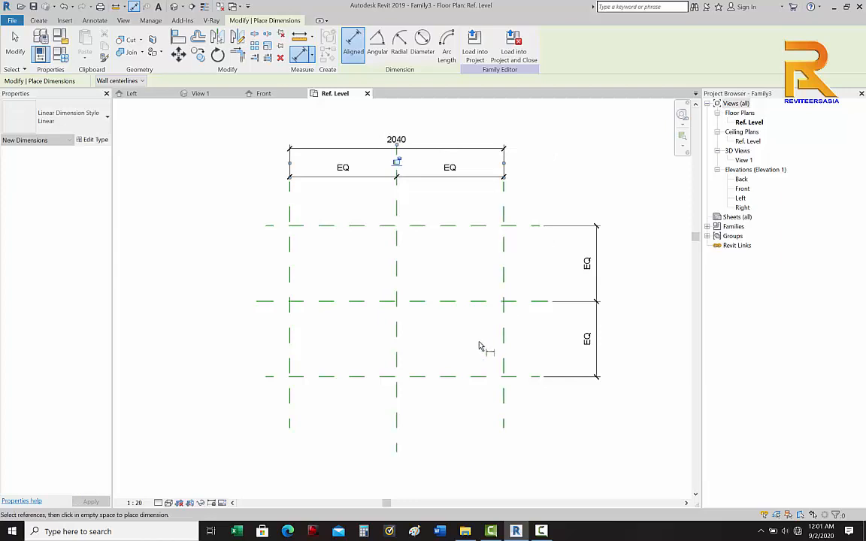
left_click(473, 377)
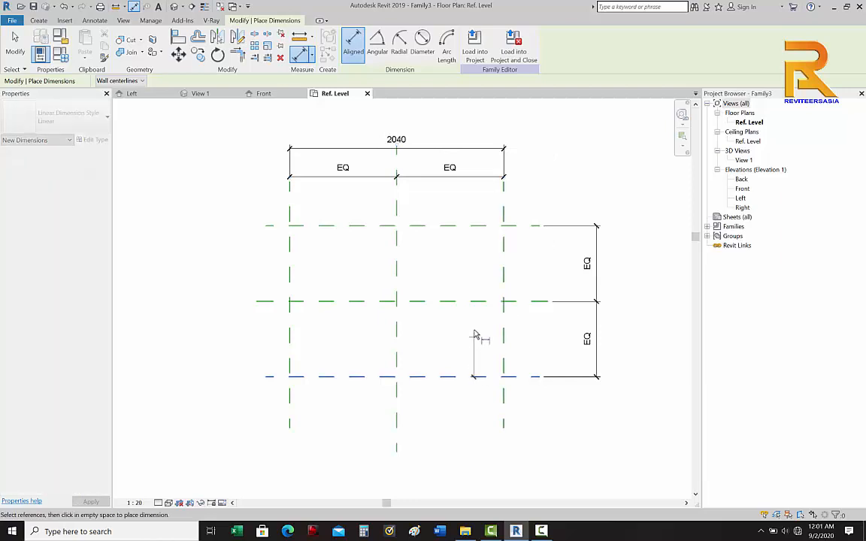
left_click(469, 227)
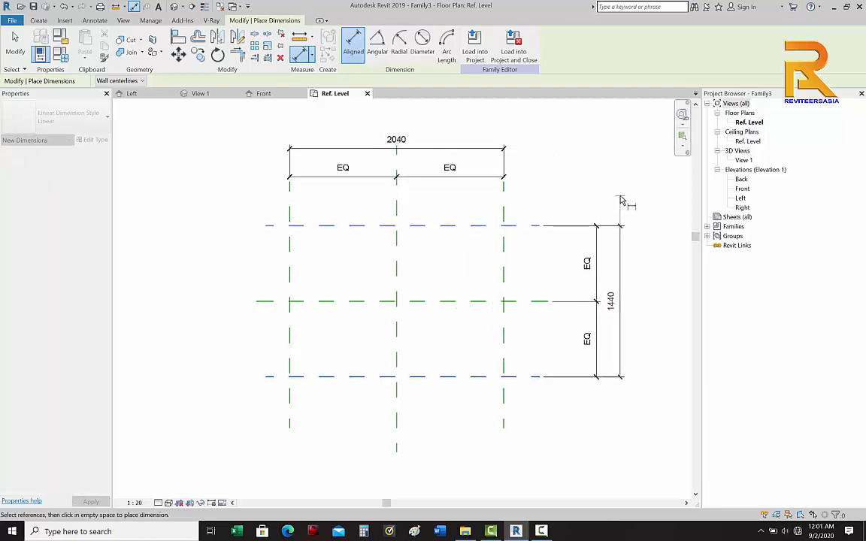
left_click(620, 199)
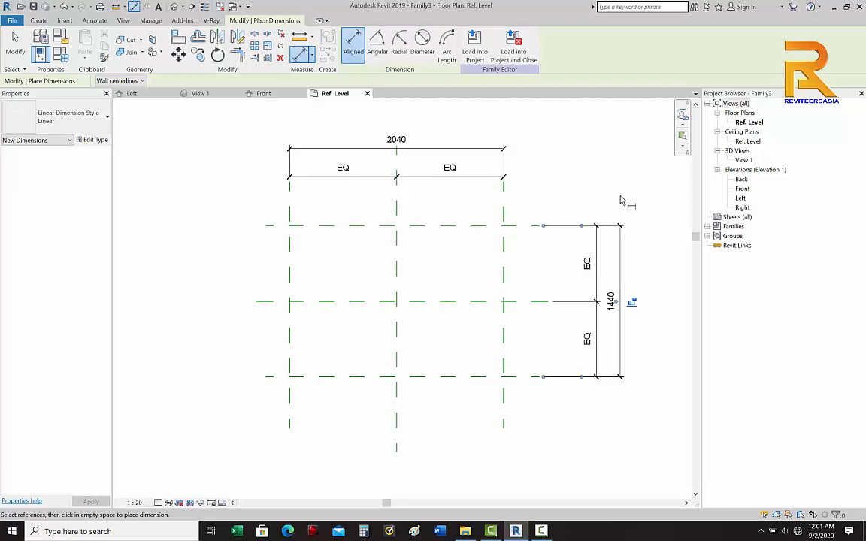
key("Escape")
key("Escape")
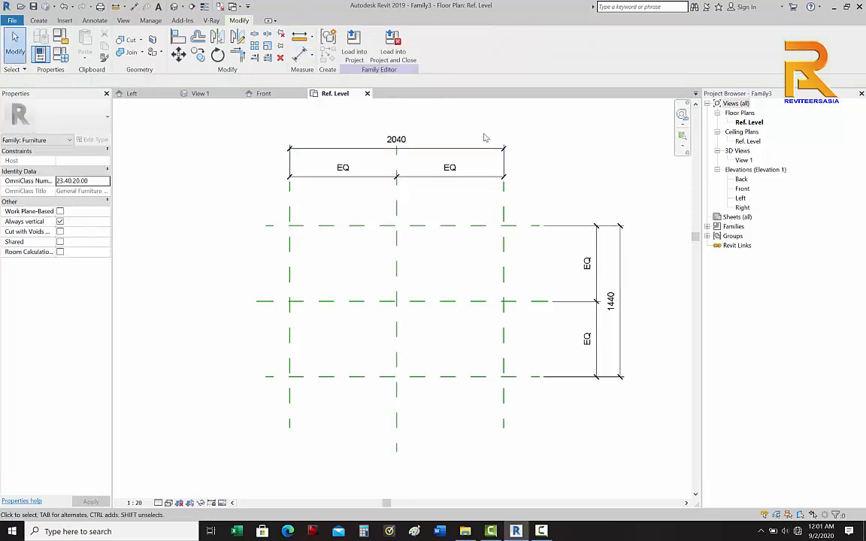
Step: Label the overall dimension between the outer vertical planes with a new family parameter named Length
left_click(458, 148)
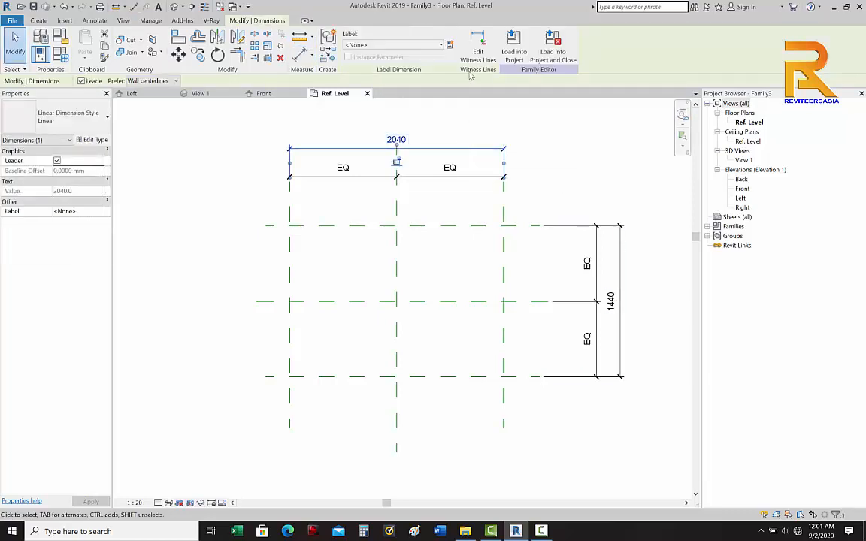
left_click(449, 45)
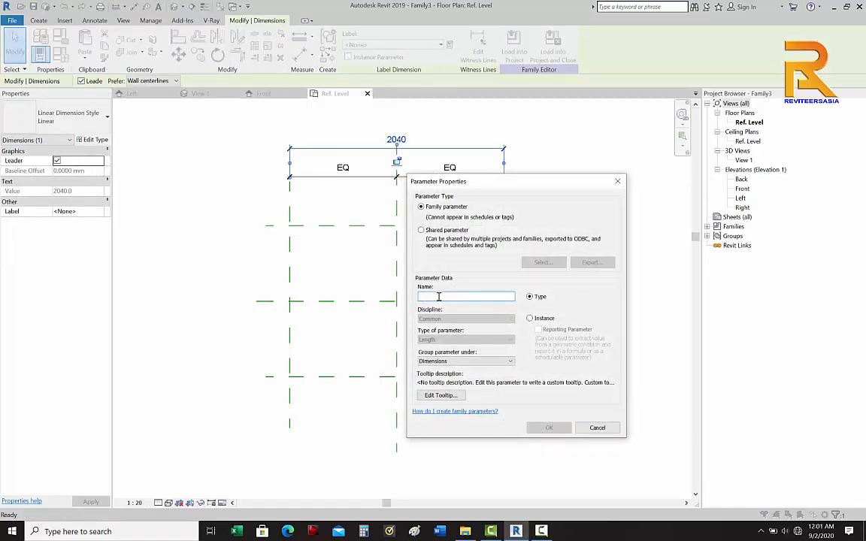
type("Length")
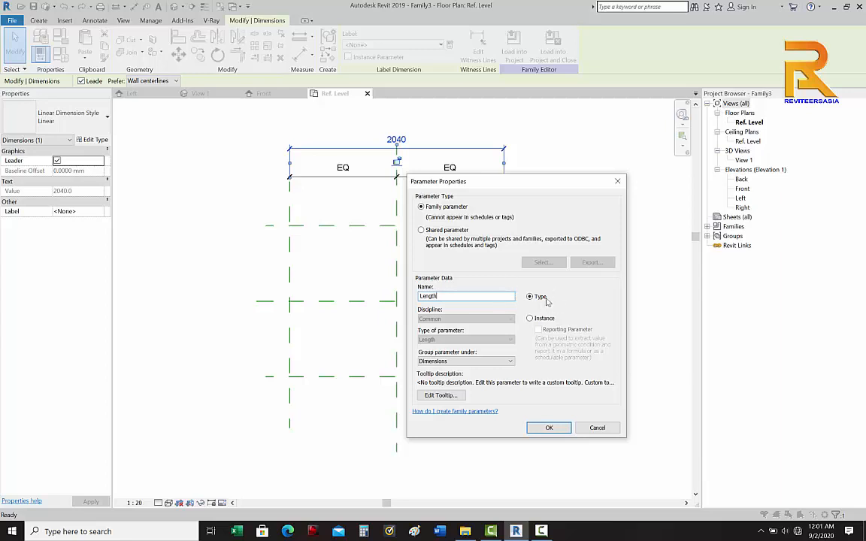
left_click(547, 428)
left_click(644, 282)
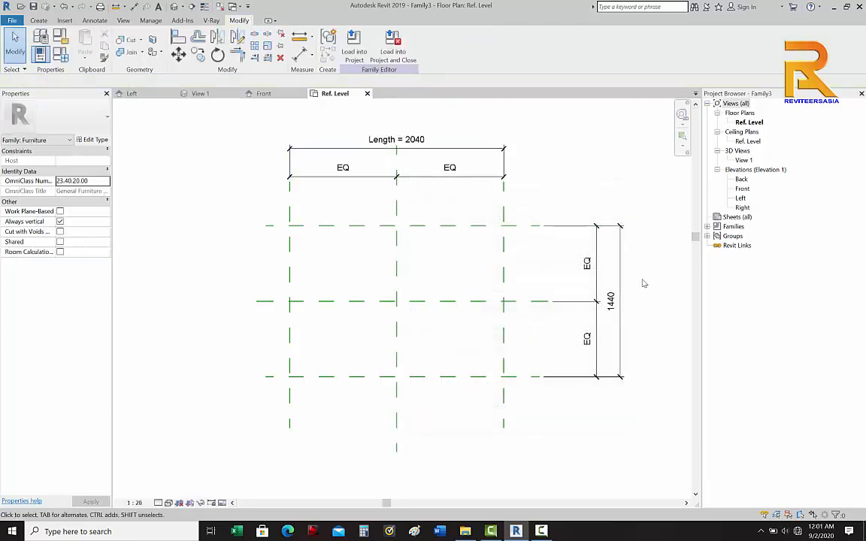
Step: Label the overall dimension between the outer horizontal planes with a new family parameter named Depth
left_click(622, 278)
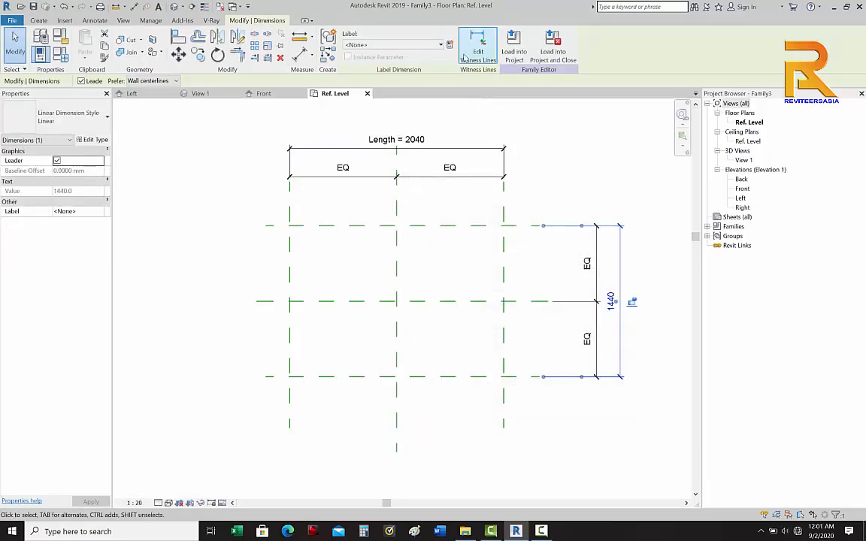
left_click(449, 45)
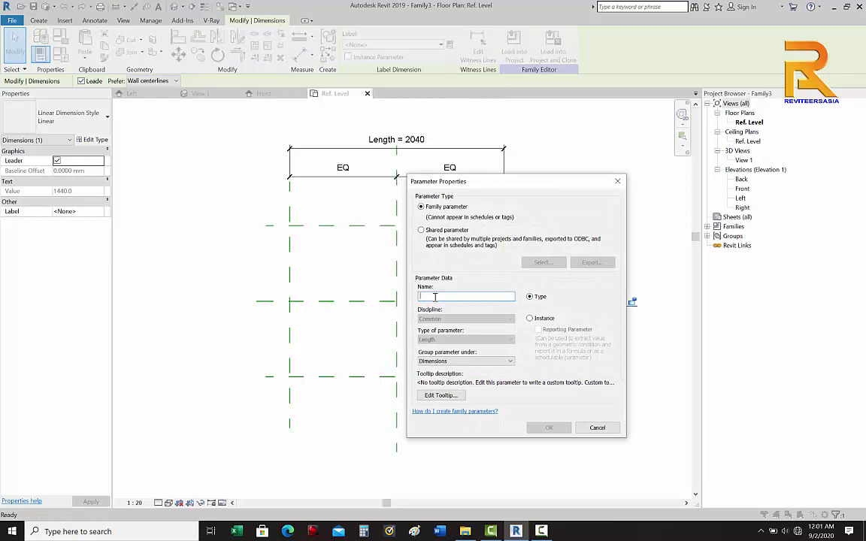
type("Dept")
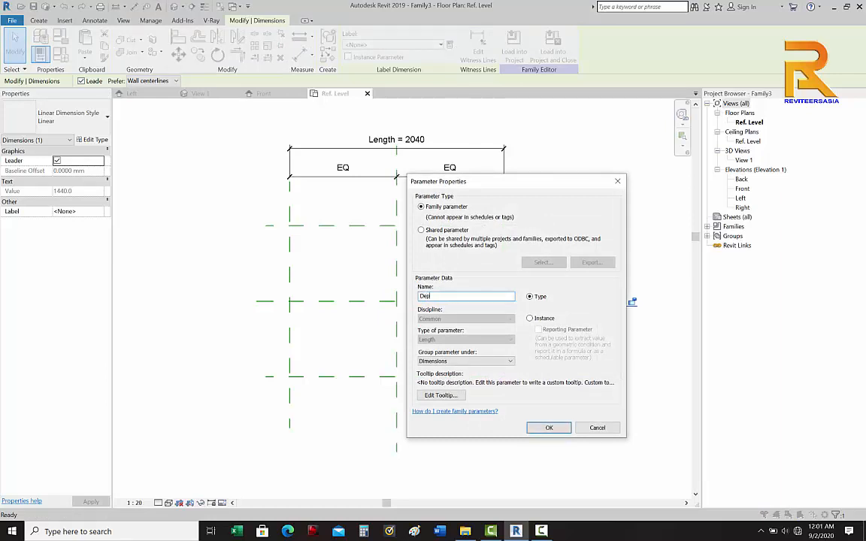
type("h")
left_click(549, 428)
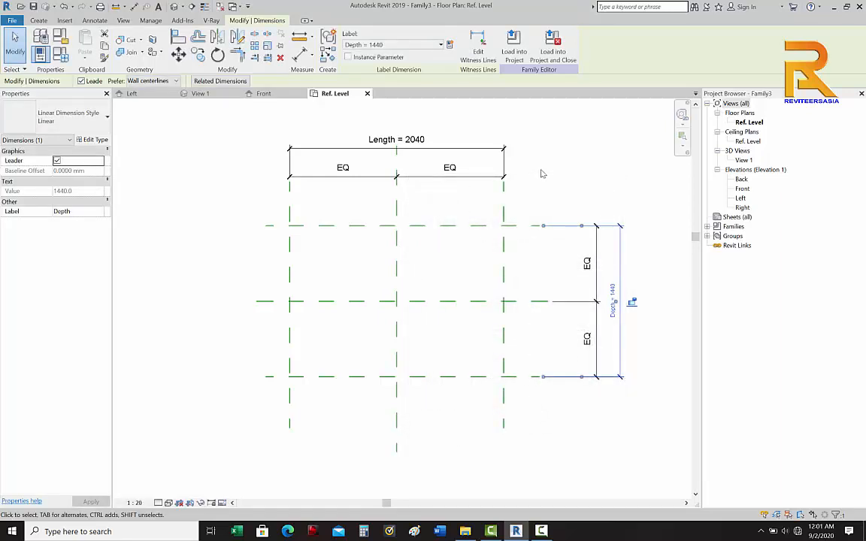
left_click(556, 173)
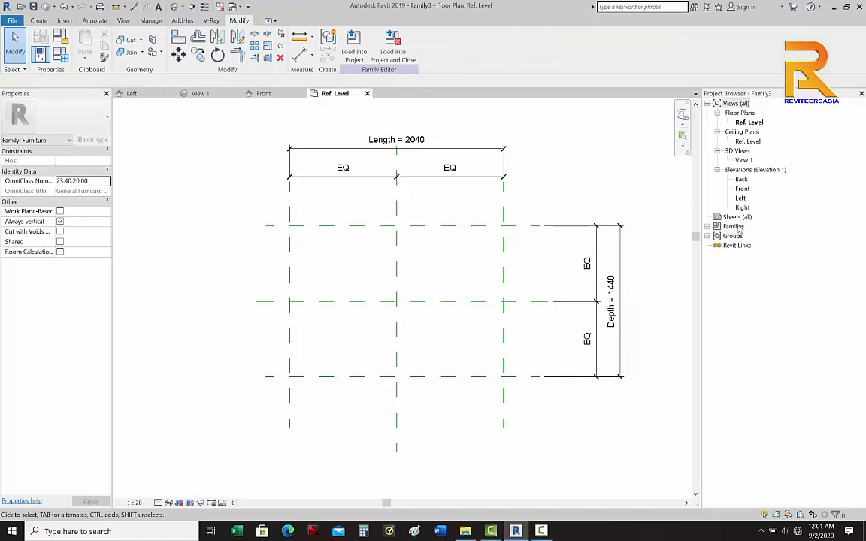
Step: In the Front elevation, draw two horizontal reference planes about 100 mm apart, the upper one about 1208 mm above Ref. Level
double_click(742, 189)
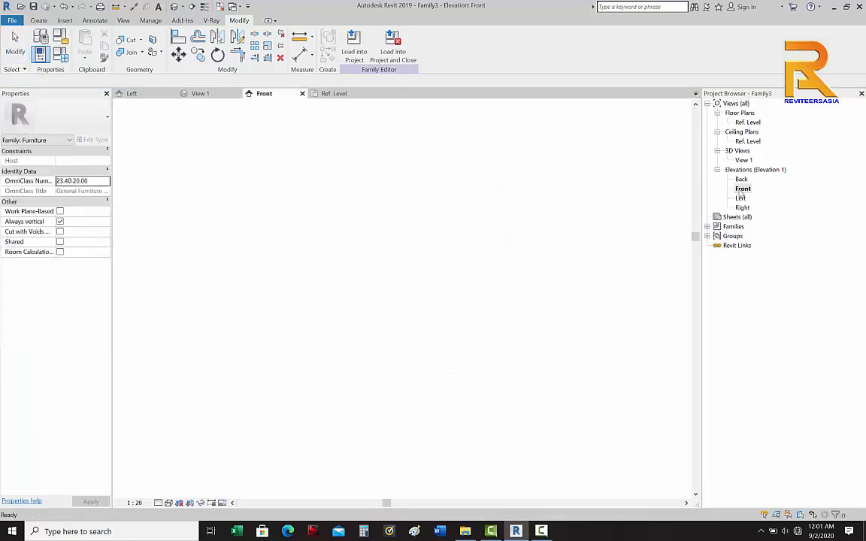
scroll(565, 233, "down", 1)
middle_click_drag(567, 244, 522, 248)
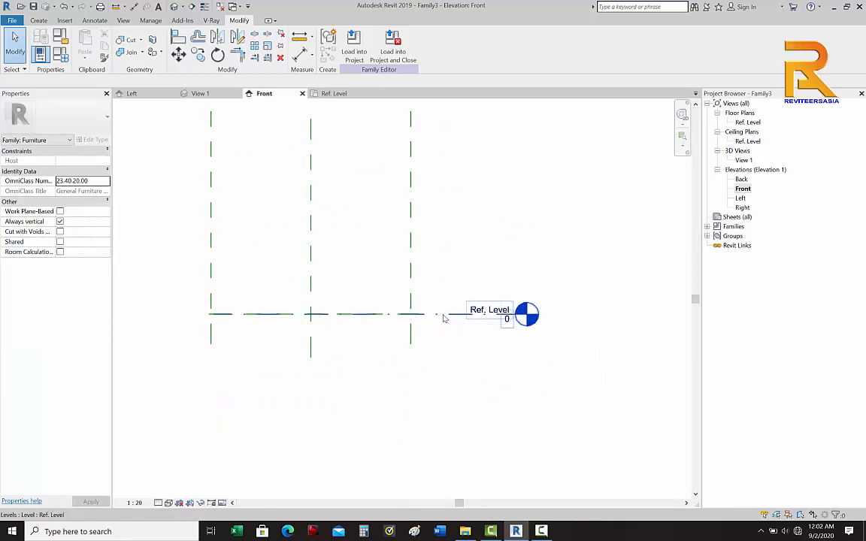
middle_click_drag(460, 300, 487, 311)
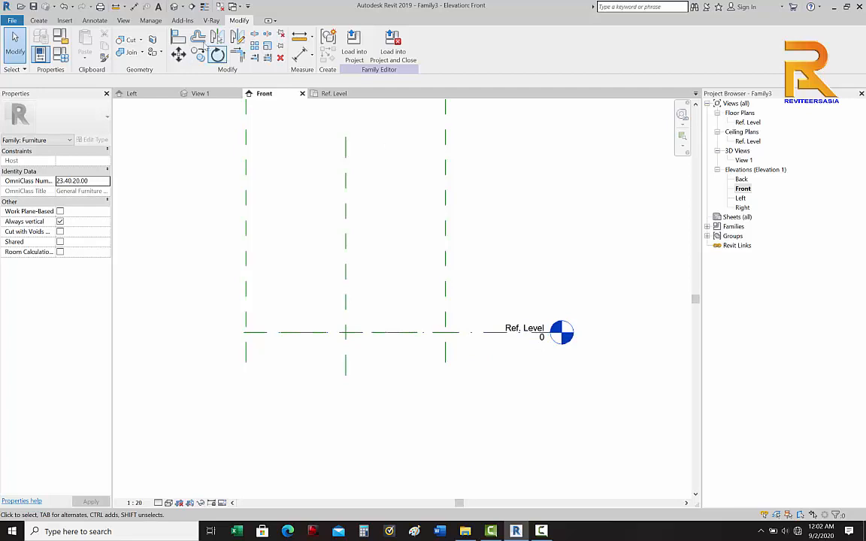
left_click(95, 22)
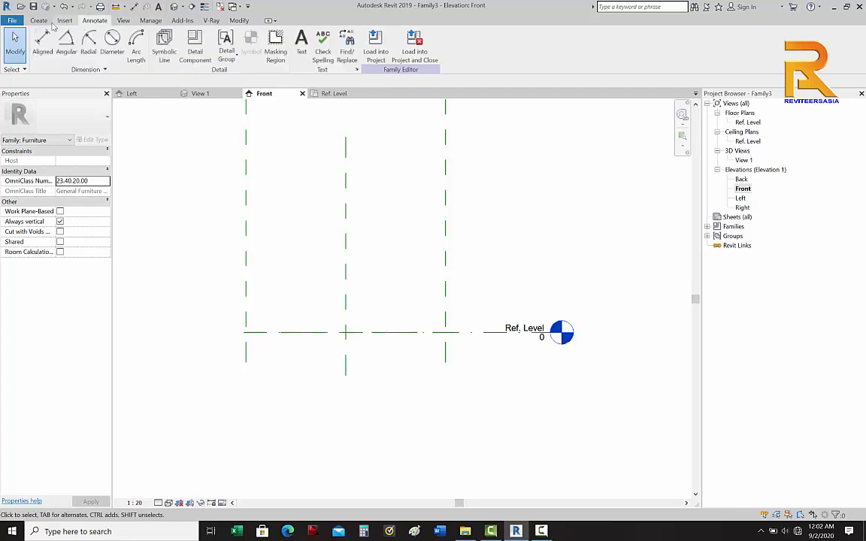
left_click(38, 20)
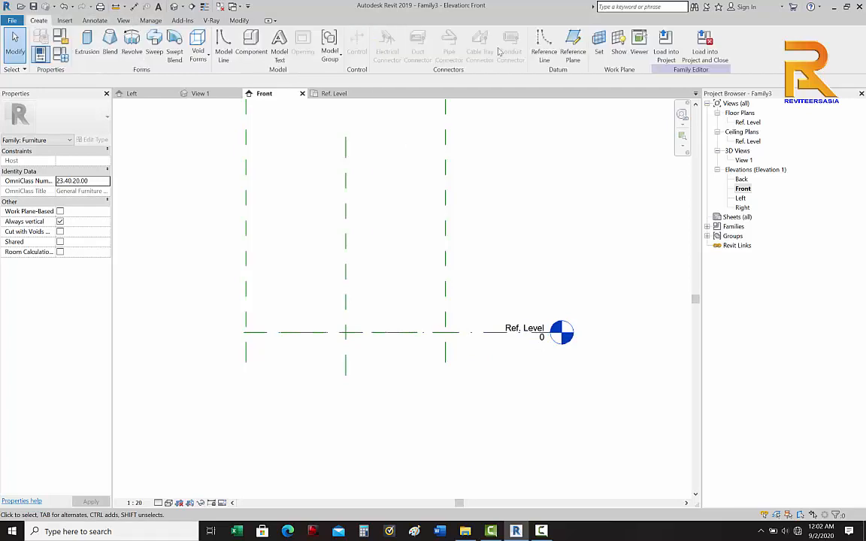
left_click(203, 224)
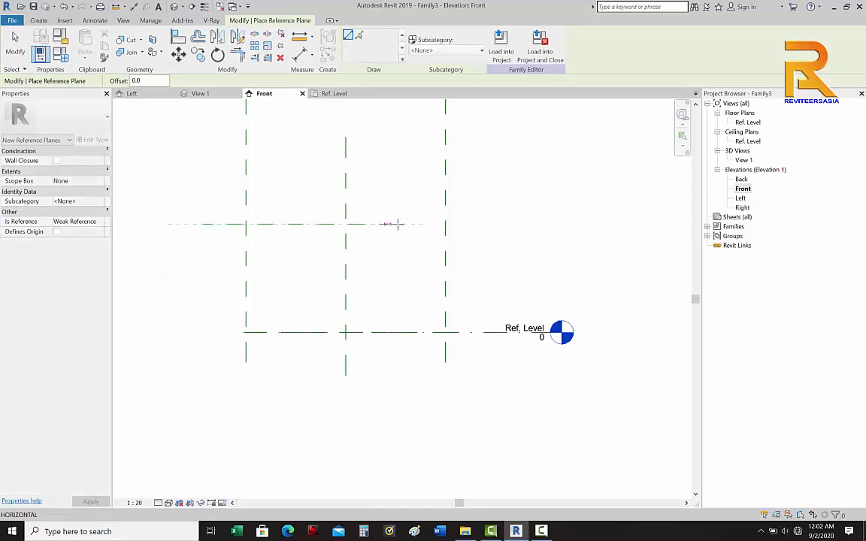
left_click(496, 225)
left_click(201, 216)
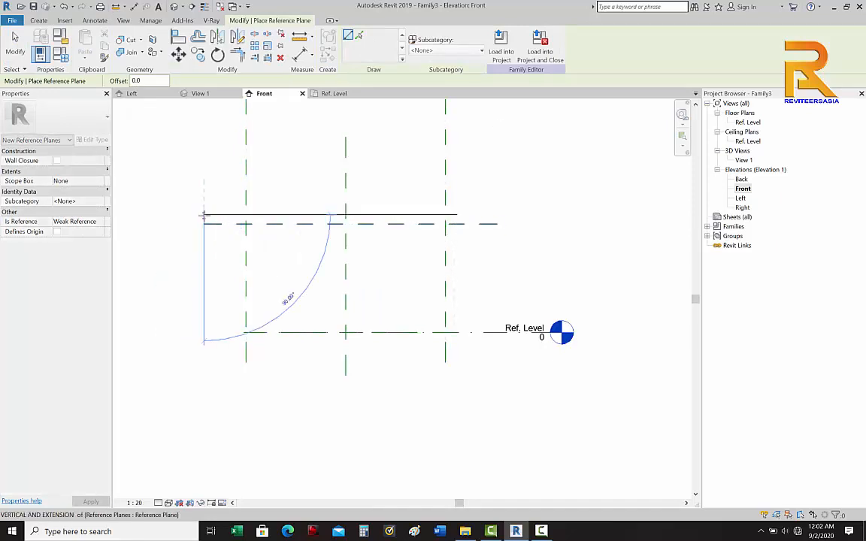
left_click(497, 215)
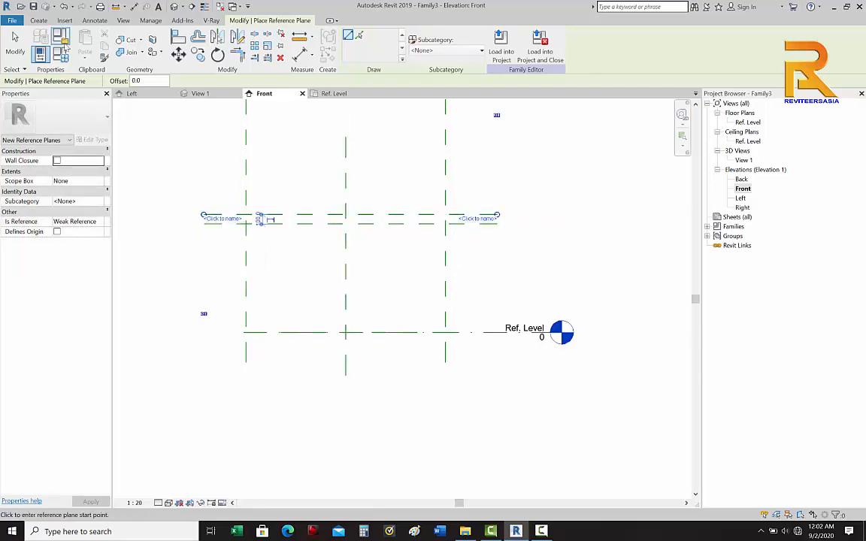
Step: Add an aligned dimension from Ref. Level to the upper of the two new horizontal reference planes
left_click(95, 22)
left_click(43, 41)
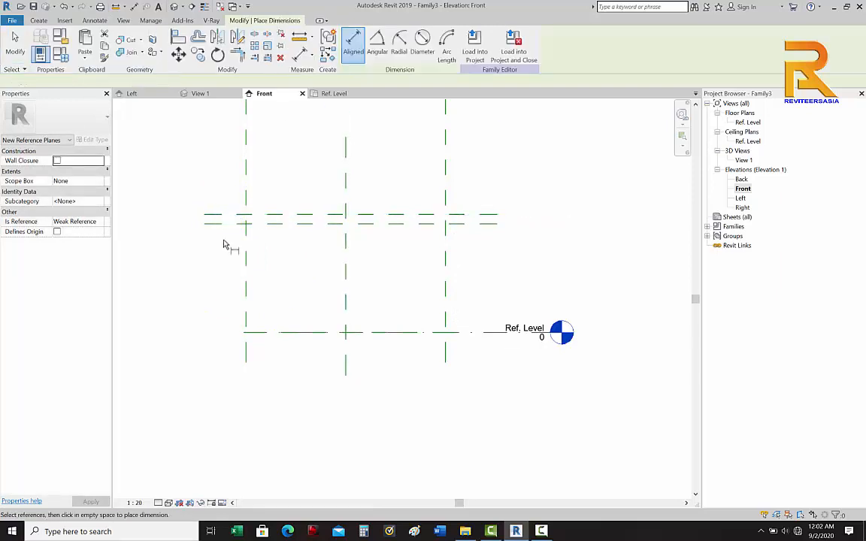
left_click(260, 315)
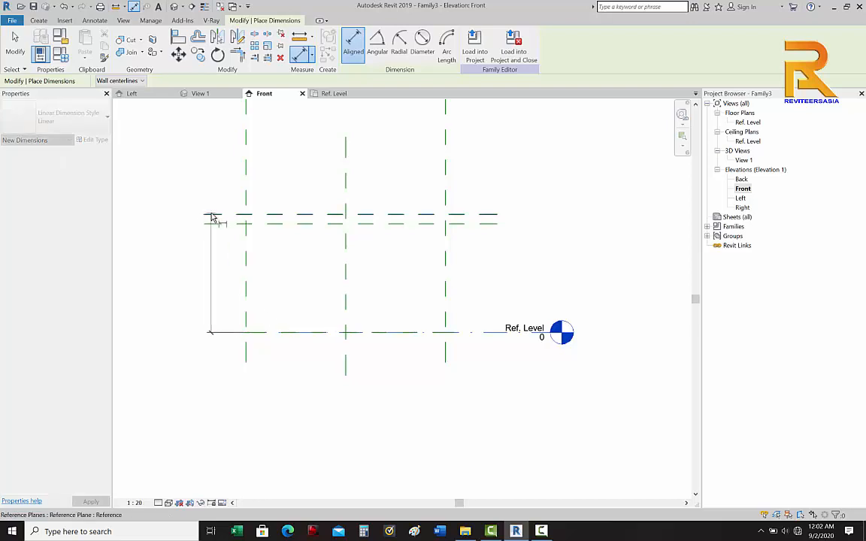
left_click(208, 215)
left_click(178, 202)
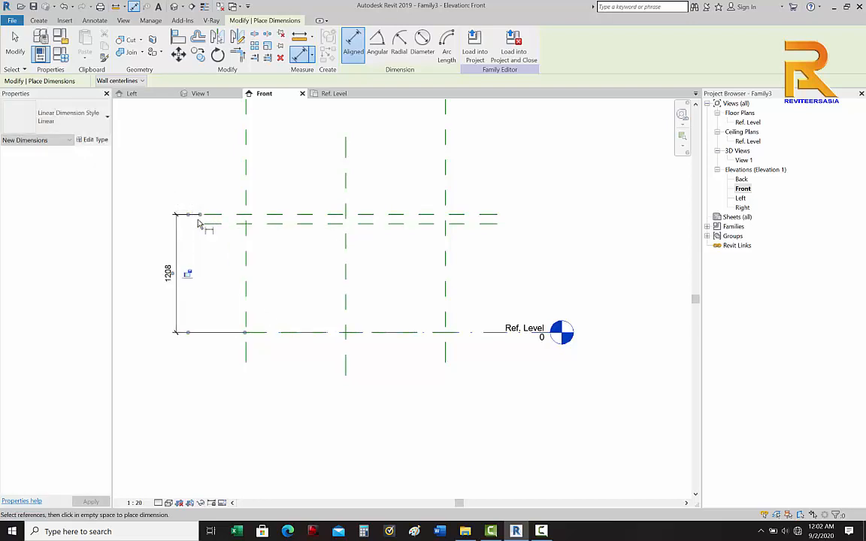
Step: Add an aligned dimension between the two closely spaced horizontal reference planes and finish dimensioning
left_click(221, 225)
left_click(213, 216)
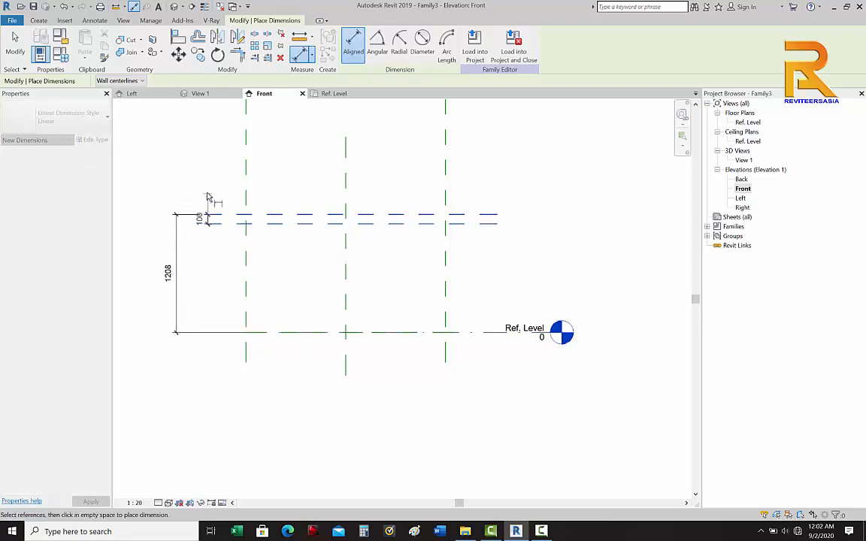
left_click(197, 186)
scroll(197, 186, "up", 2)
middle_click_drag(199, 184, 271, 170)
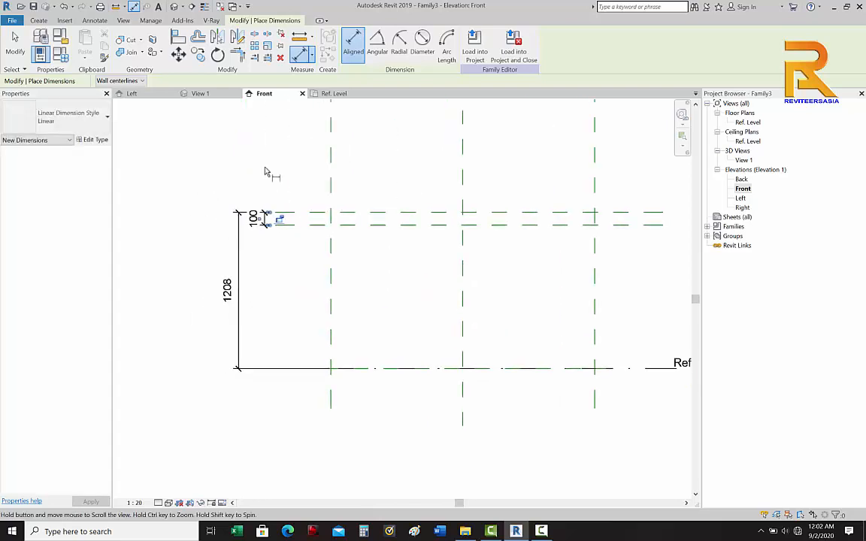
key("Escape")
key("Escape")
Step: Label the dimension between the two closely spaced planes with a new family parameter named Table Top Thk
left_click(264, 221)
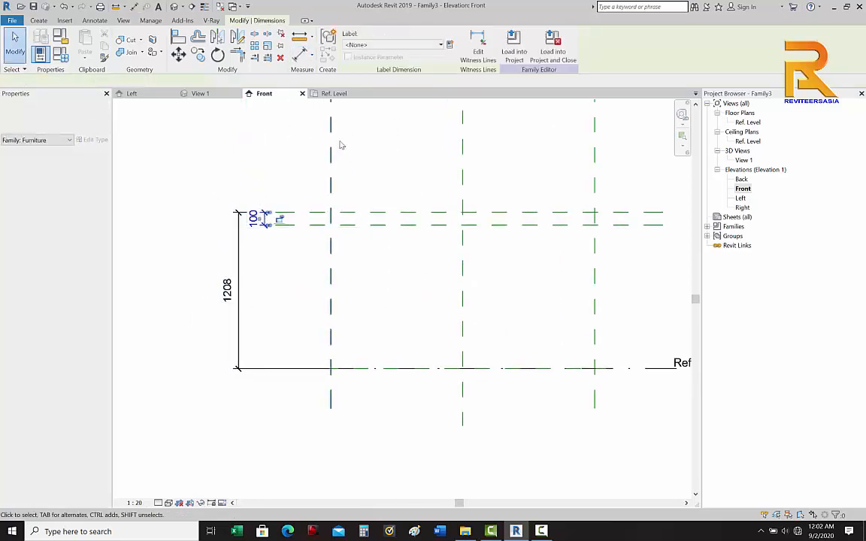
left_click(449, 45)
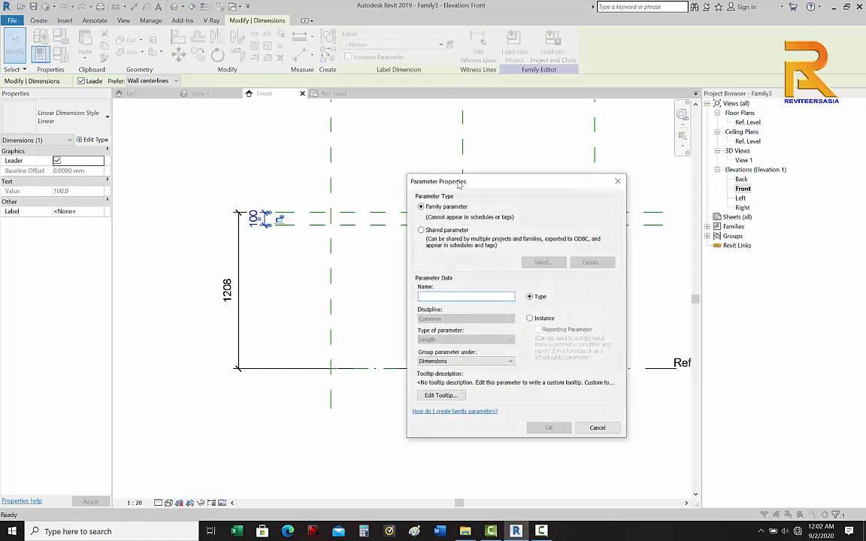
type("Ta")
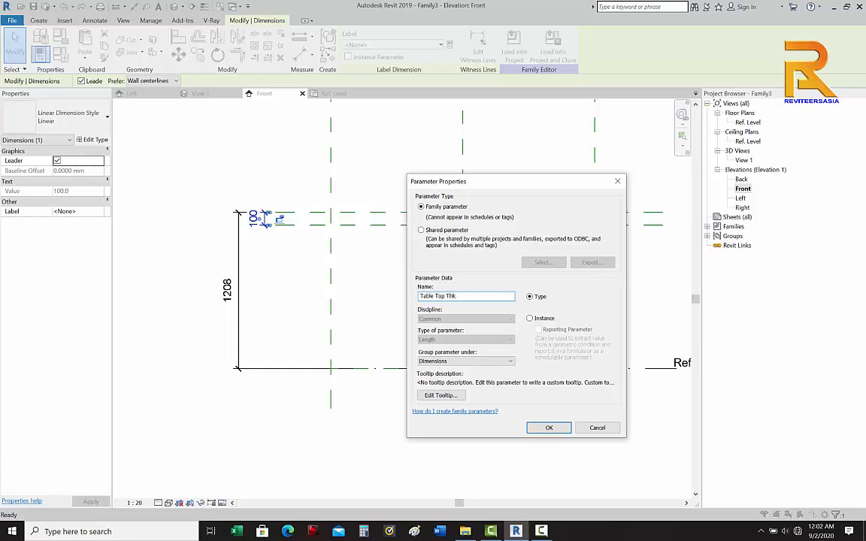
type("ble Top Thk")
left_click(549, 428)
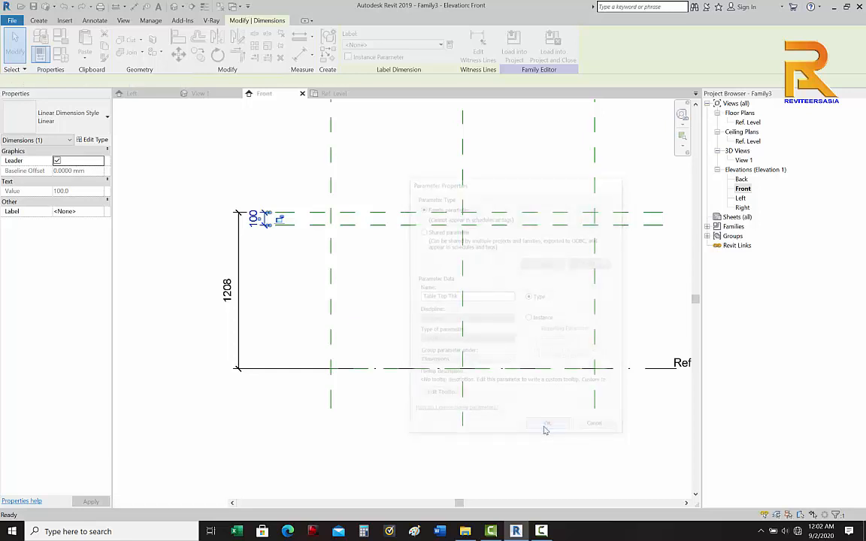
left_click(284, 308)
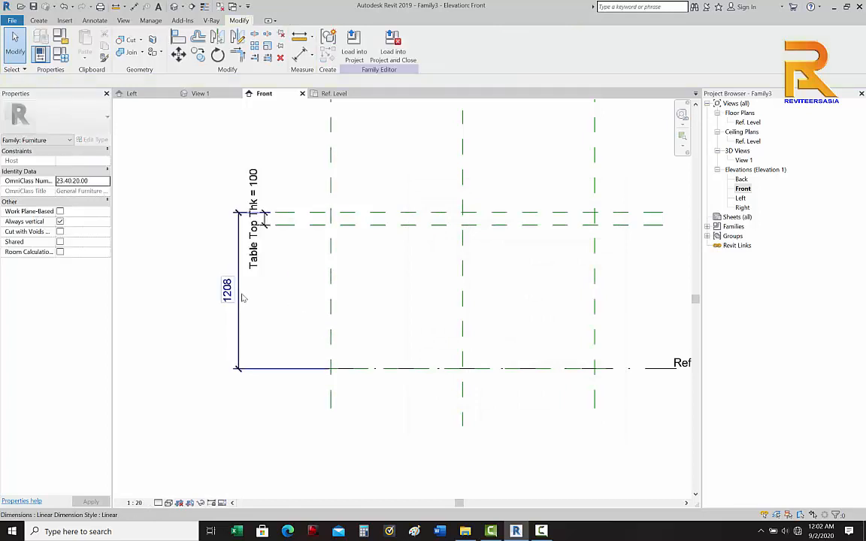
Step: Label the dimension from Ref. Level to the upper plane with a new family parameter named Height
left_click(219, 267)
left_click(450, 44)
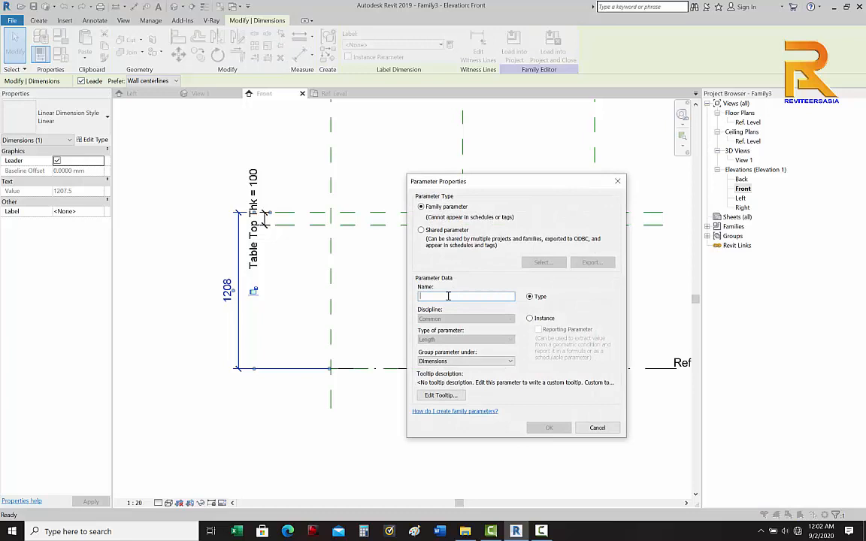
type("Height")
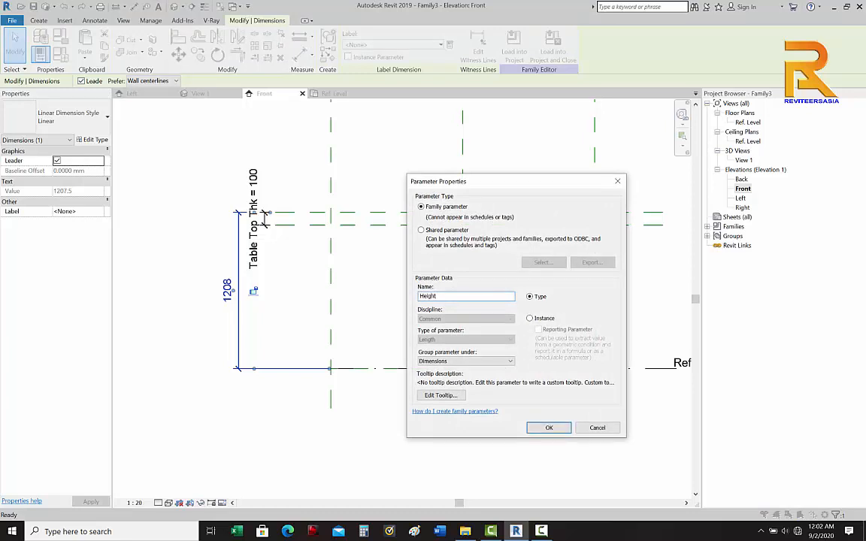
left_click(548, 428)
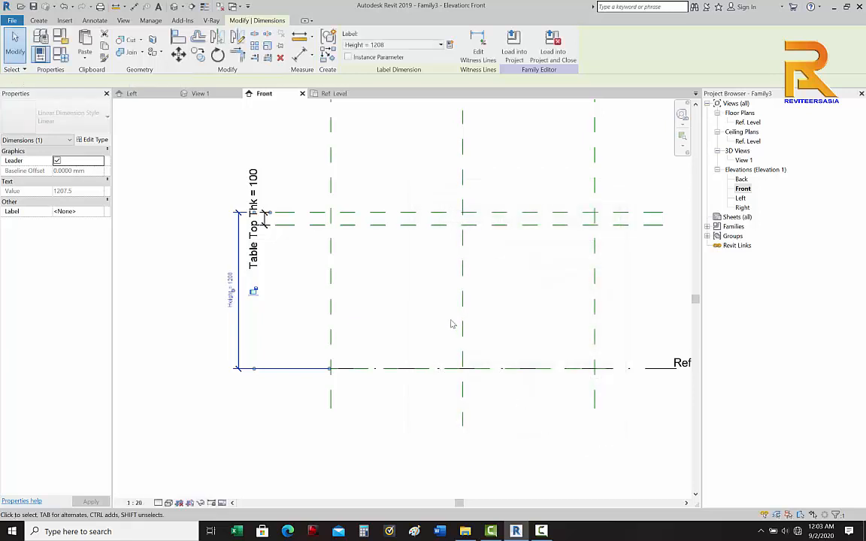
left_click(440, 312)
middle_click_drag(431, 178, 416, 244)
scroll(443, 251, "down", 1)
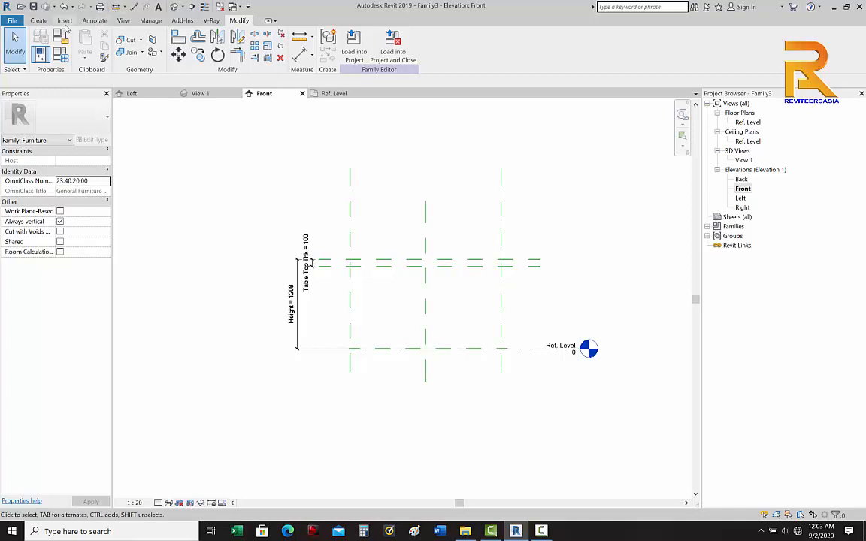
Step: Start an extrusion with the lower tabletop reference plane picked as work plane, and open Floor Plan: Ref. Level for sketching
left_click(40, 21)
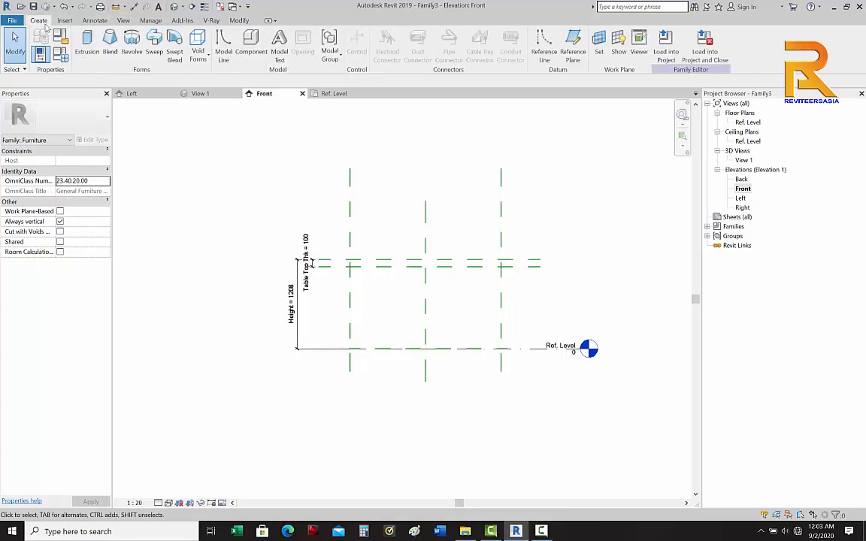
left_click(89, 42)
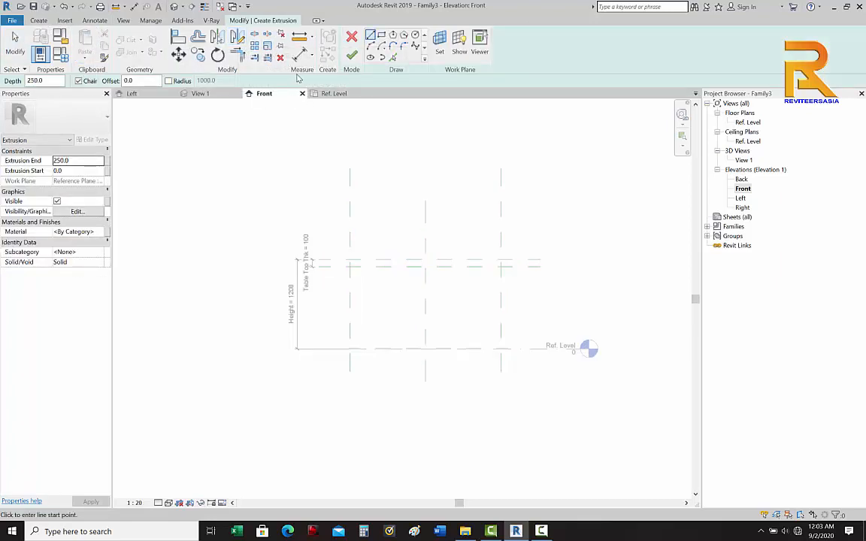
scroll(337, 199, "up", 3)
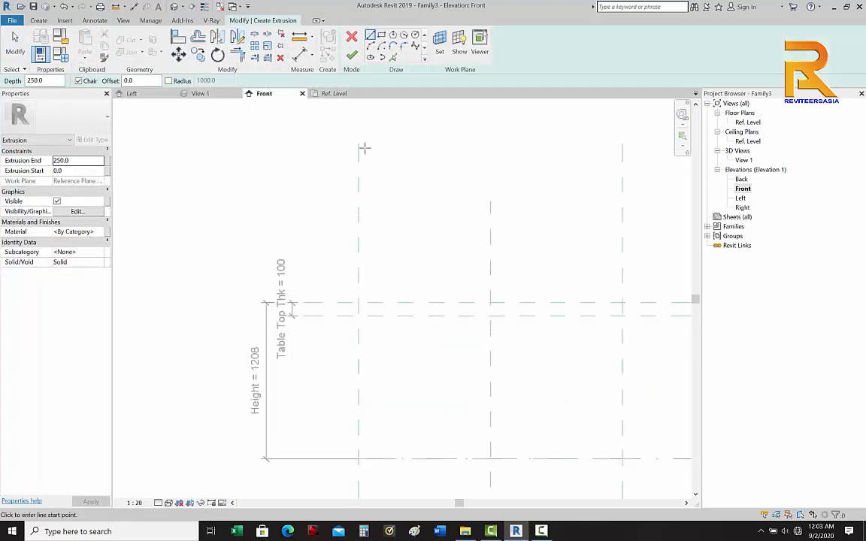
left_click(440, 41)
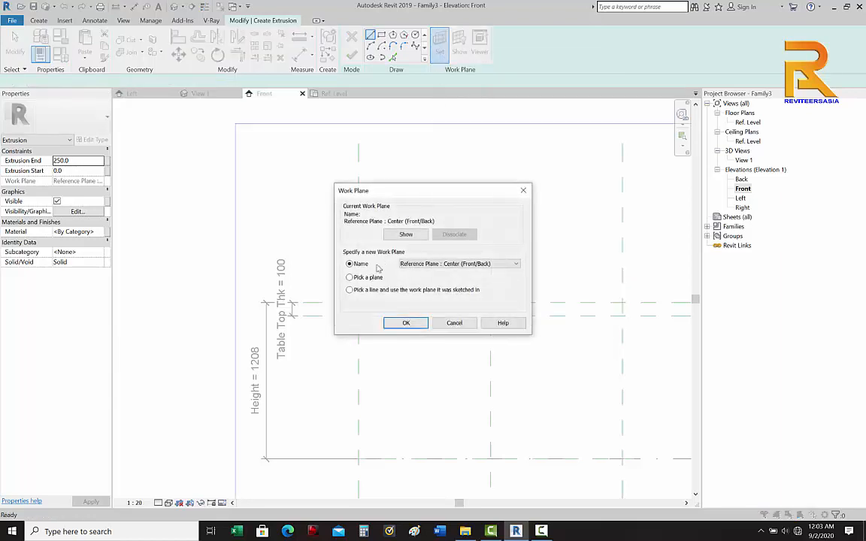
left_click(406, 321)
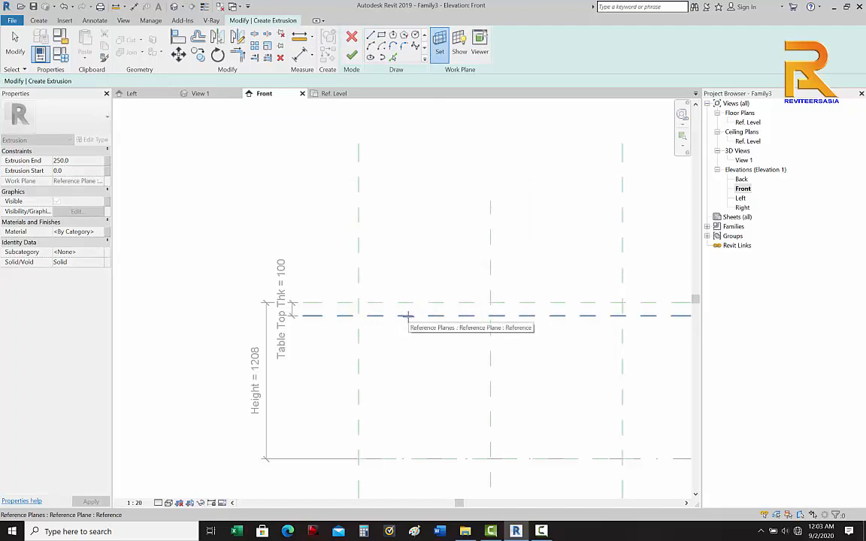
left_click(406, 316)
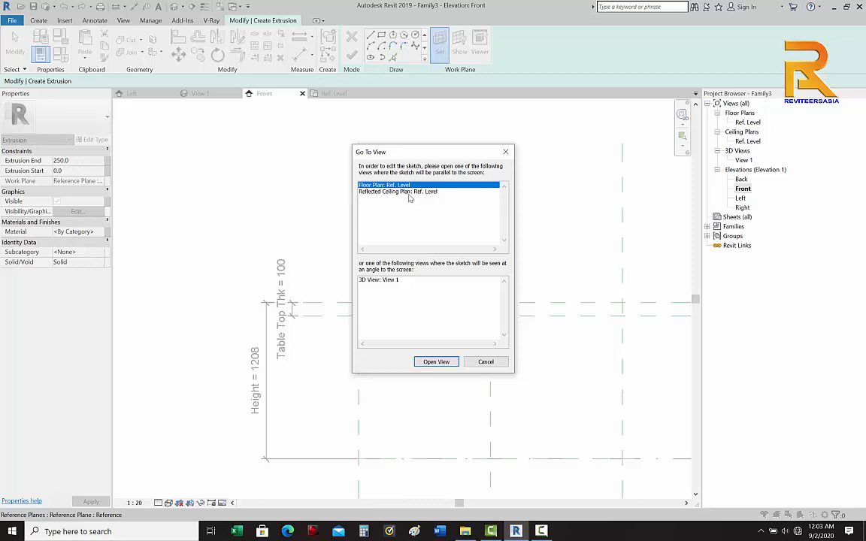
left_click(436, 361)
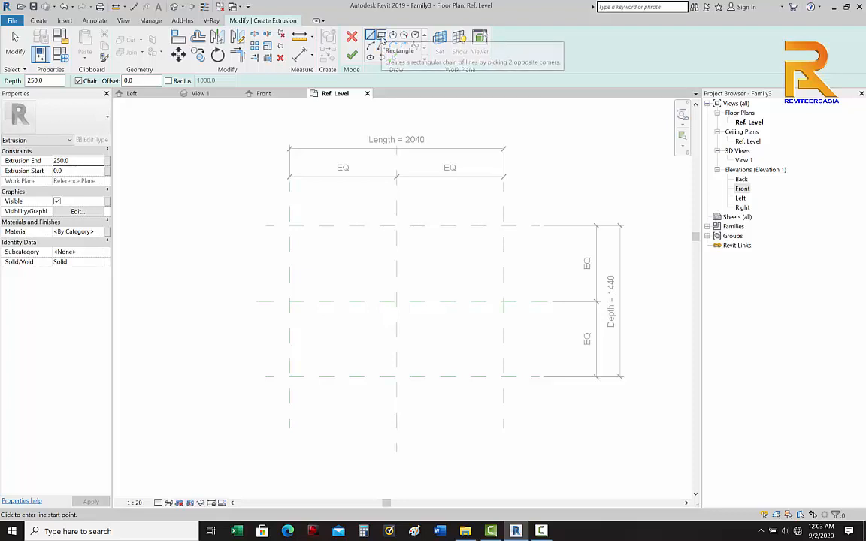
Step: Sketch a rectangle for the tabletop along the outer Length and Depth reference planes and lock its four sides to them
left_click(381, 37)
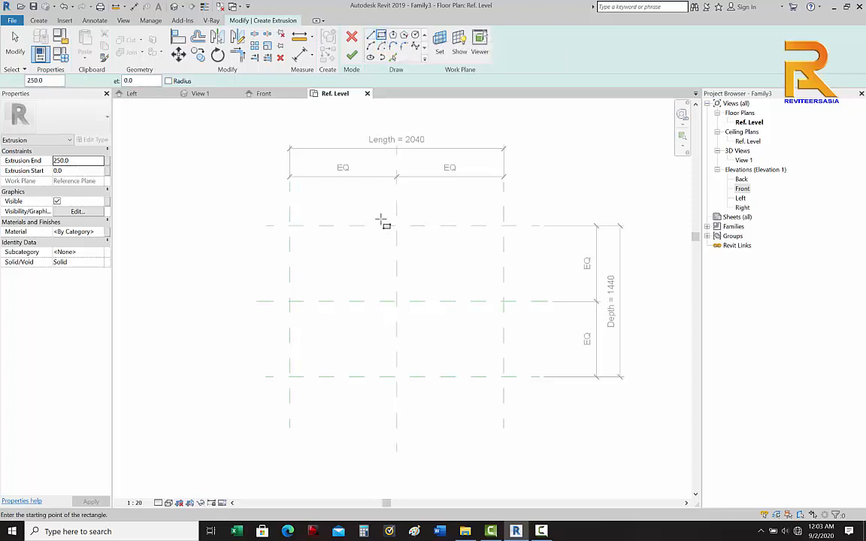
left_click(288, 225)
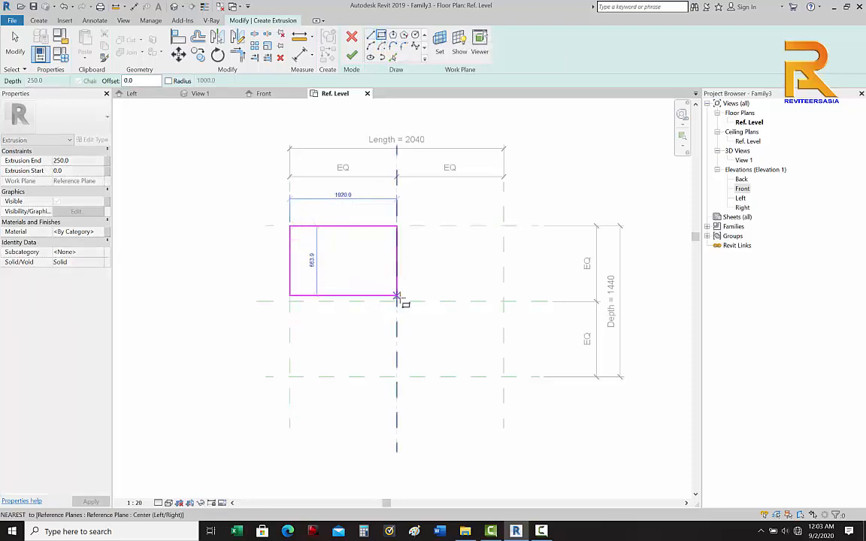
left_click(504, 377)
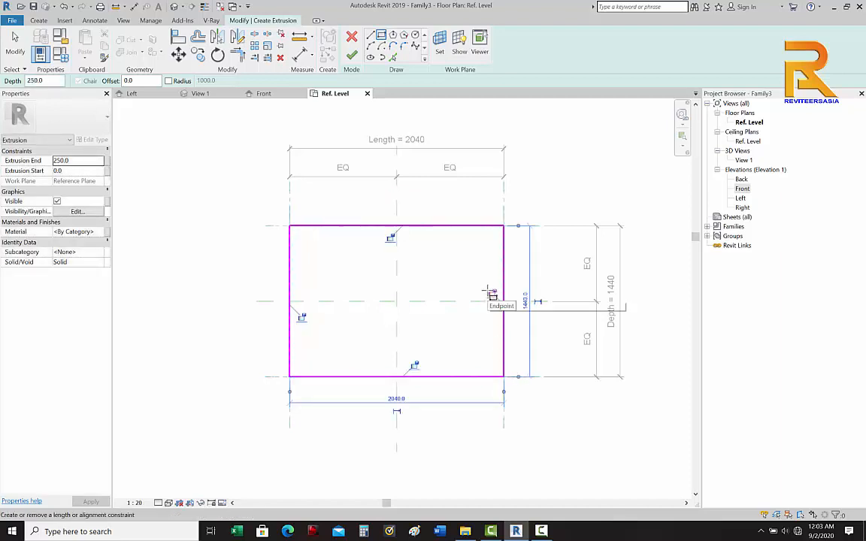
left_click(390, 238)
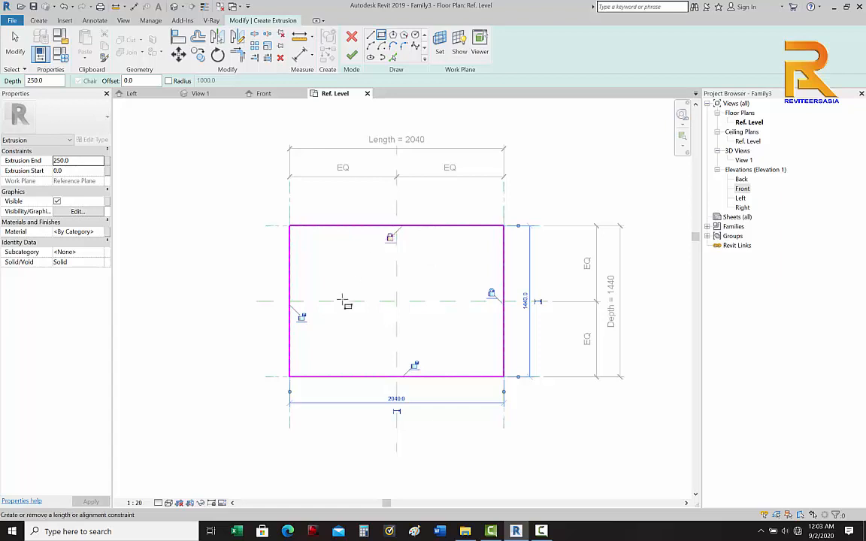
left_click(302, 318)
left_click(414, 365)
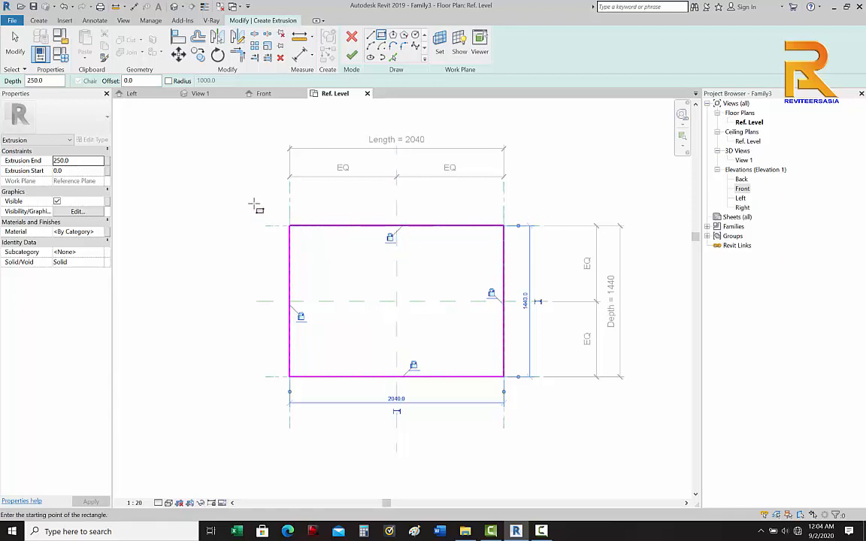
Step: Switch to the Front elevation and finish the tabletop extrusion
left_click(263, 96)
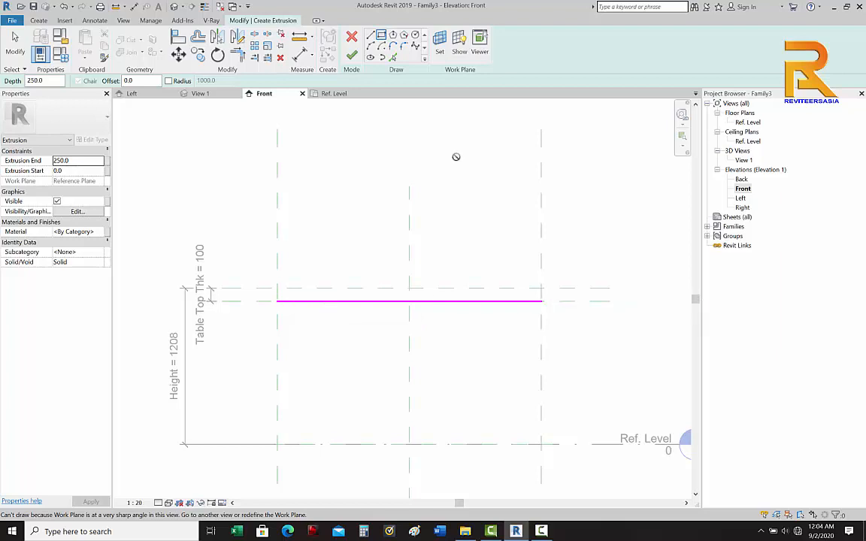
left_click(353, 56)
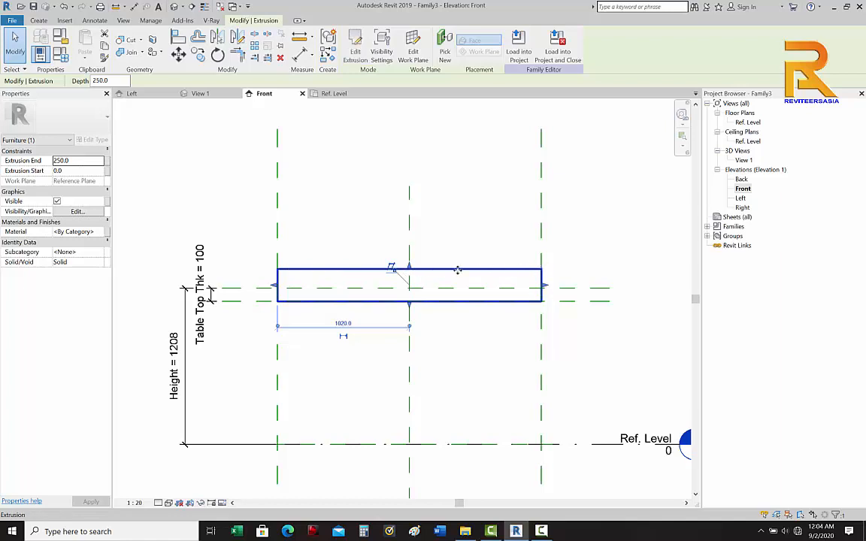
Step: Try stretching the extrusion's top face to the upper reference plane, and undo the stretch
scroll(421, 293, "up", 4)
scroll(427, 296, "down", 2)
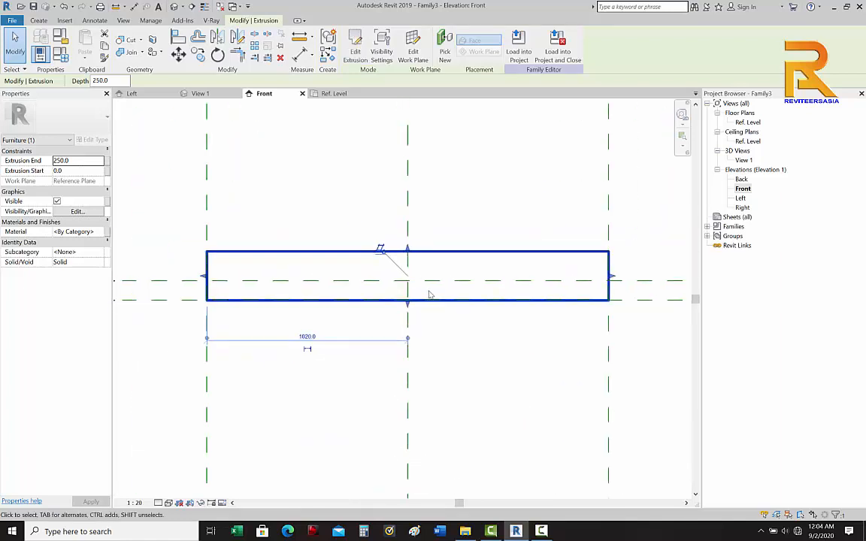
middle_click_drag(429, 295, 470, 275)
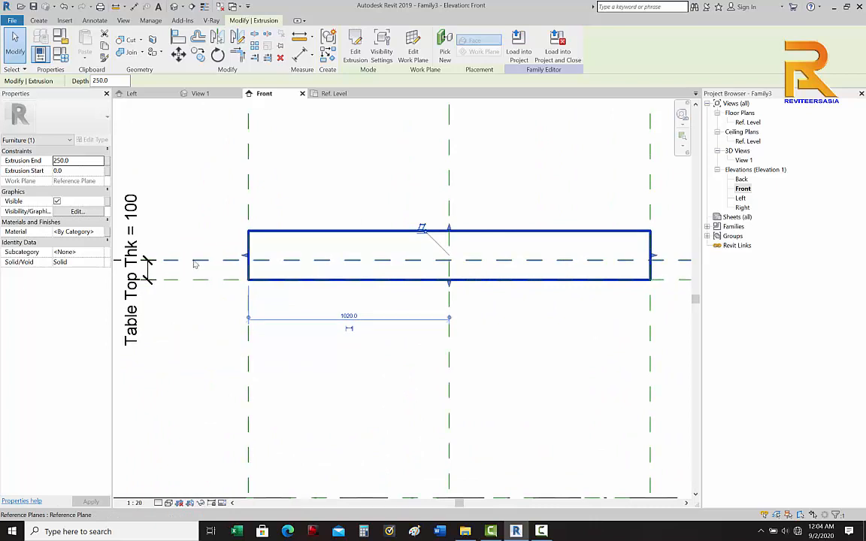
left_click_drag(449, 228, 450, 261)
left_click(473, 242)
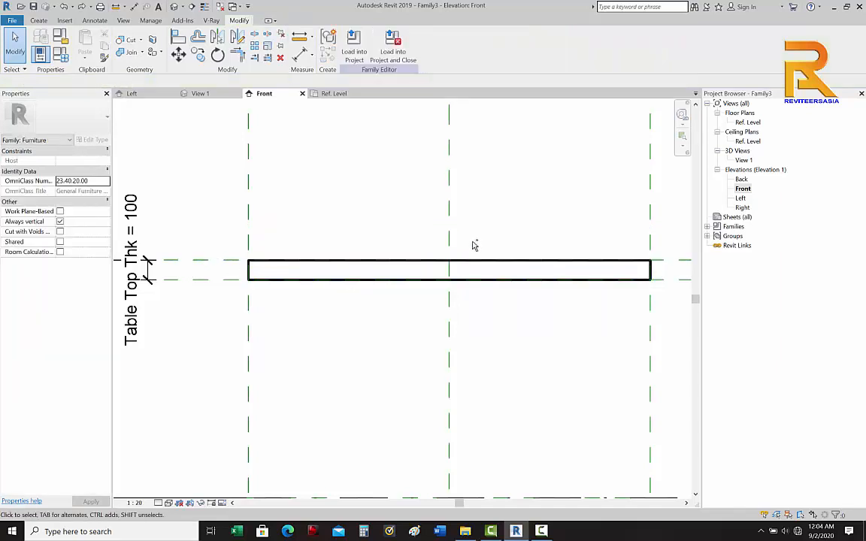
key("ctrl+z")
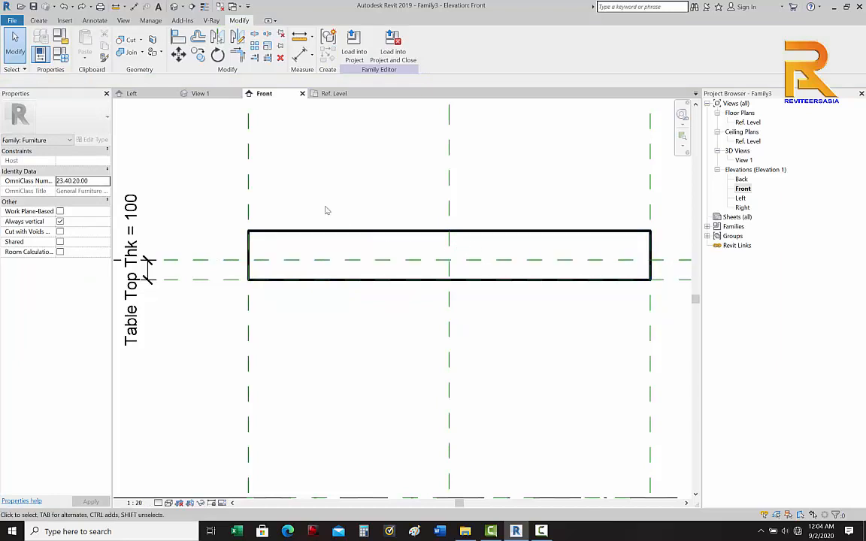
Step: Associate the tabletop's Extrusion End with the Table Top Thk family parameter
left_click(280, 229)
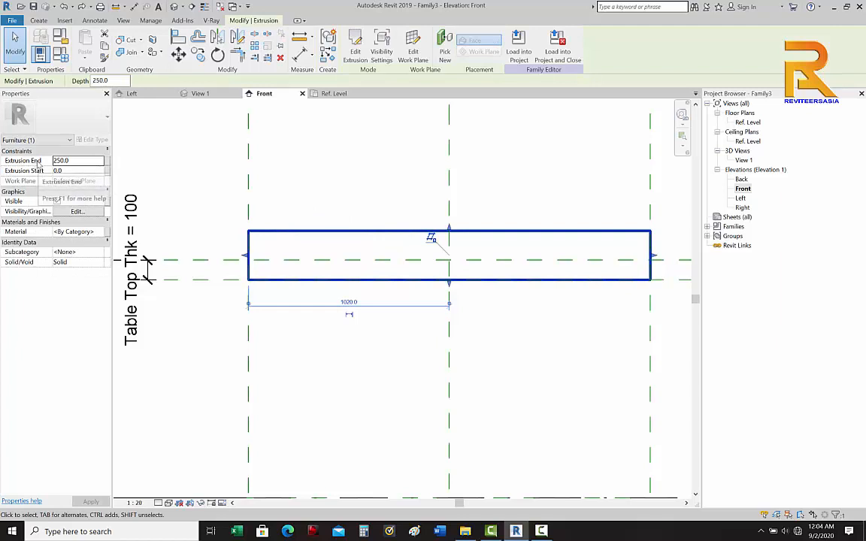
left_click(107, 161)
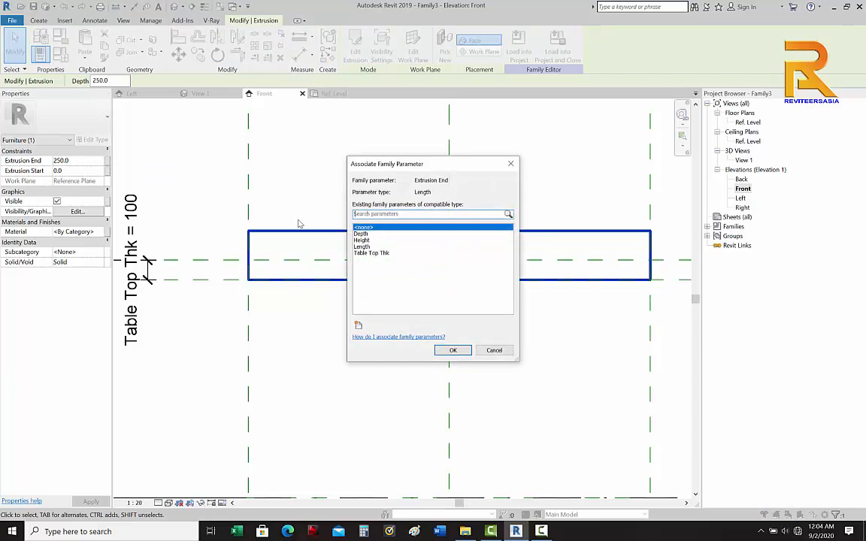
left_click(364, 254)
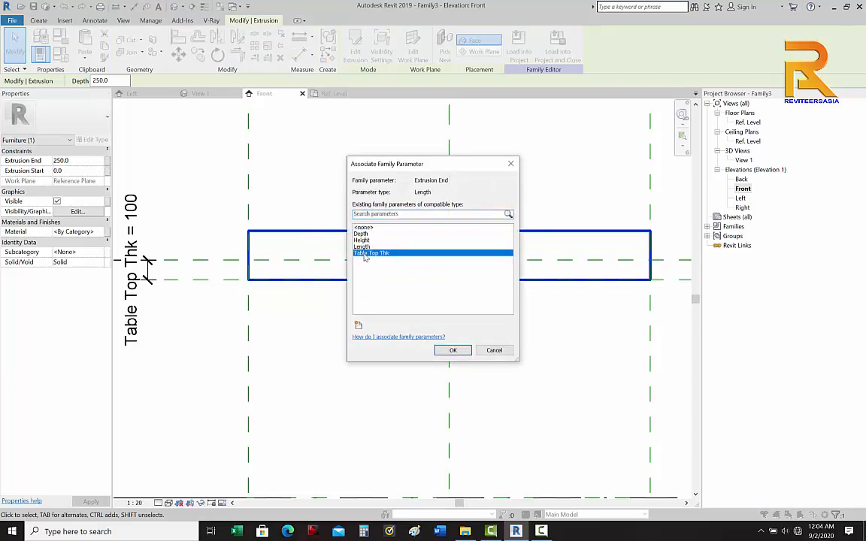
left_click(451, 349)
left_click(342, 213)
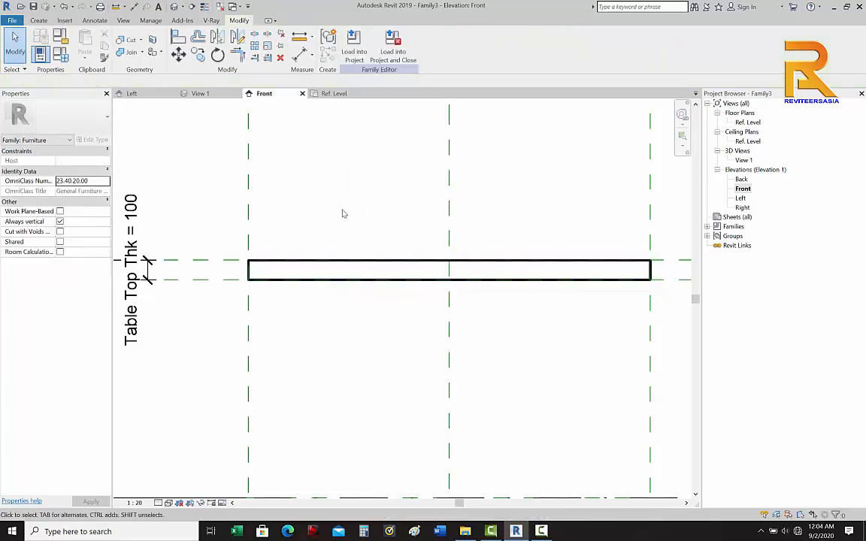
Step: Open the default 3D view and display the tabletop with thin lines and the Shaded visual style
scroll(342, 212, "down", 2)
left_click(174, 6)
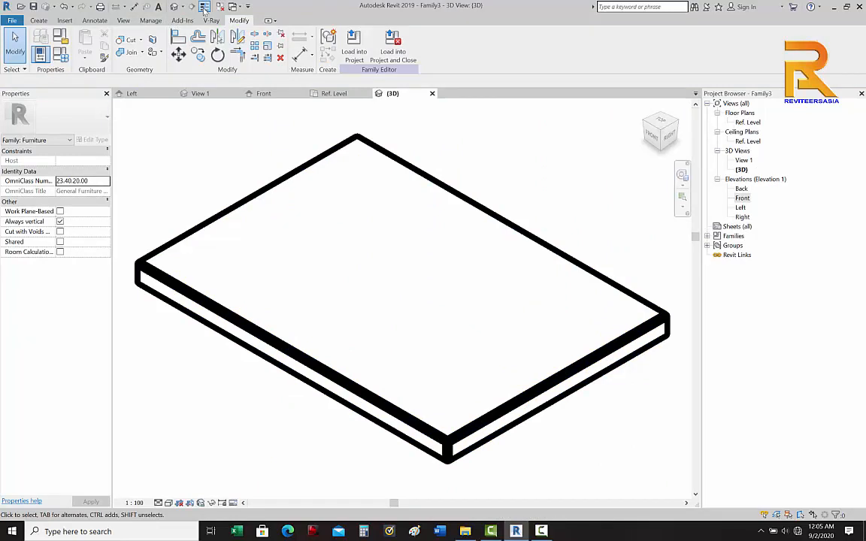
left_click(204, 7)
key("s")
key("d")
scroll(340, 353, "down", 3)
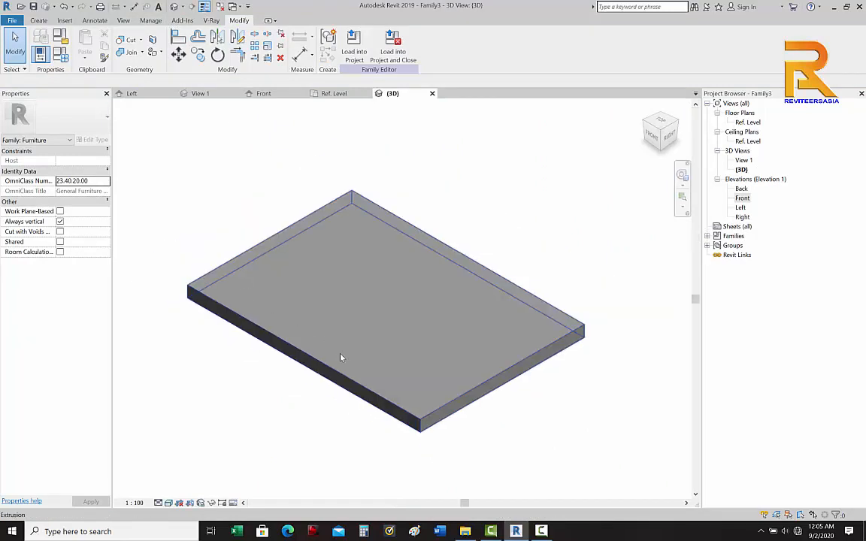
middle_click_drag(342, 356, 412, 333)
scroll(412, 333, "down", 2)
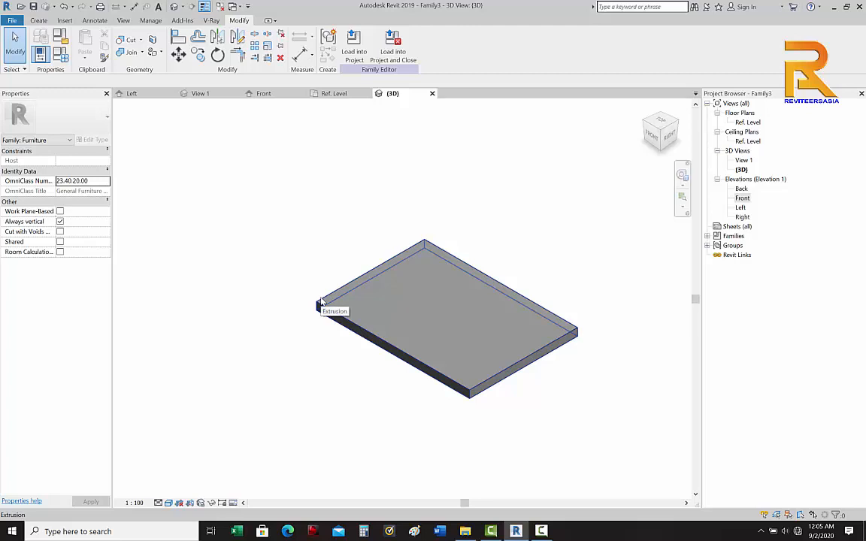
Step: Open the family types and apply a Depth of 1200
left_click(60, 54)
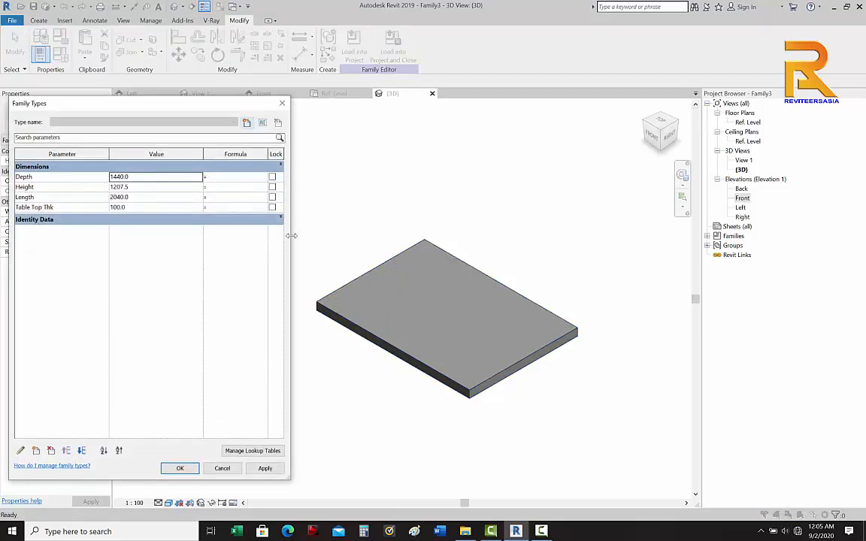
left_click_drag(291, 236, 263, 235)
left_click_drag(154, 103, 181, 100)
left_click(74, 170)
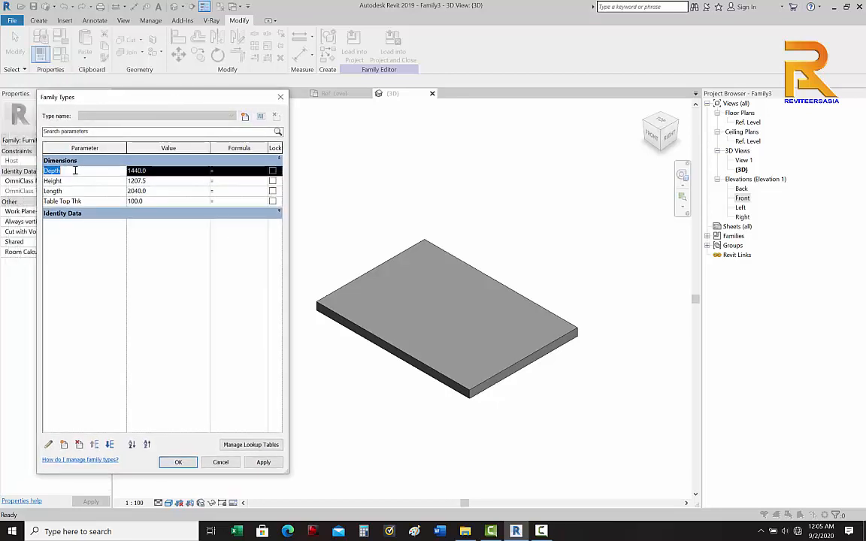
left_click(172, 172)
type("1")
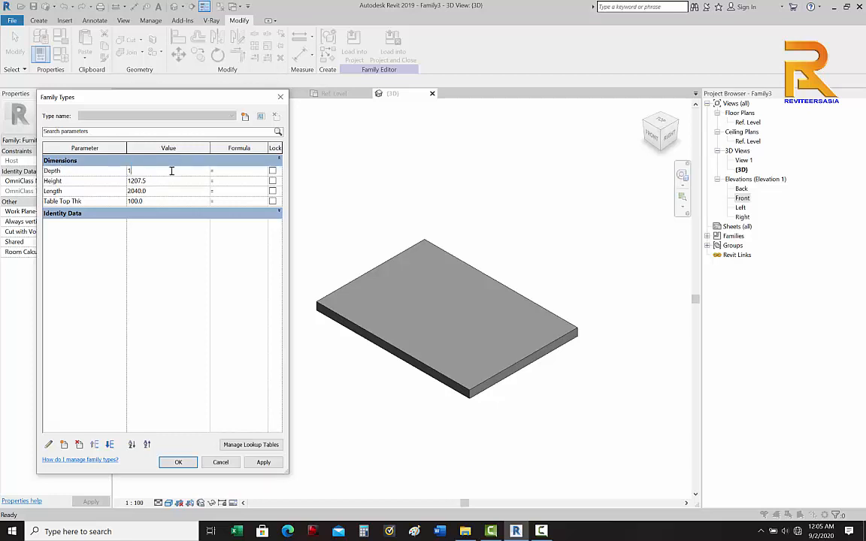
left_click(263, 462)
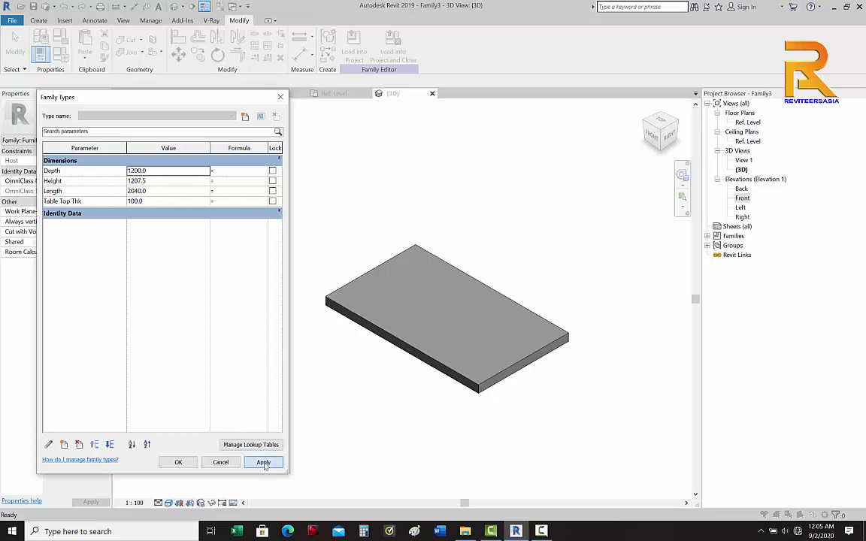
Step: Apply a Length of 2500 and a Table Top Thk of 50, and close the family types
left_click(159, 192)
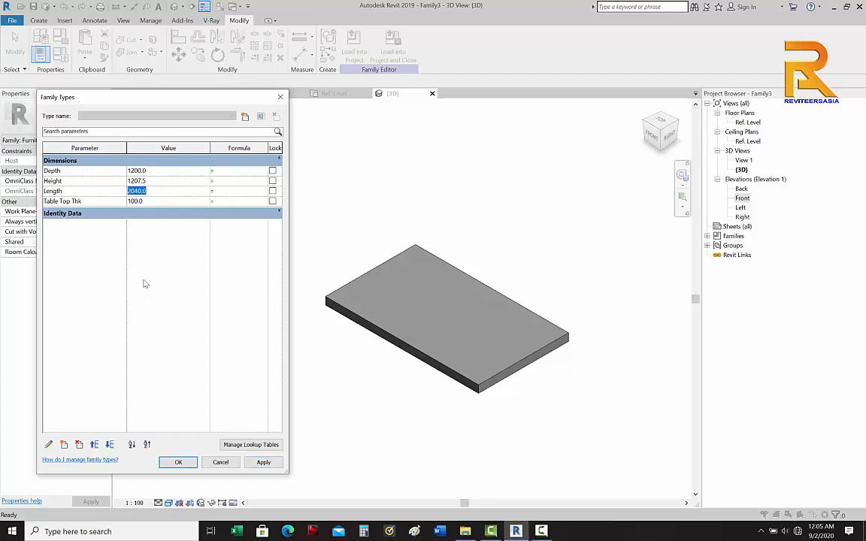
type("2500")
left_click(263, 462)
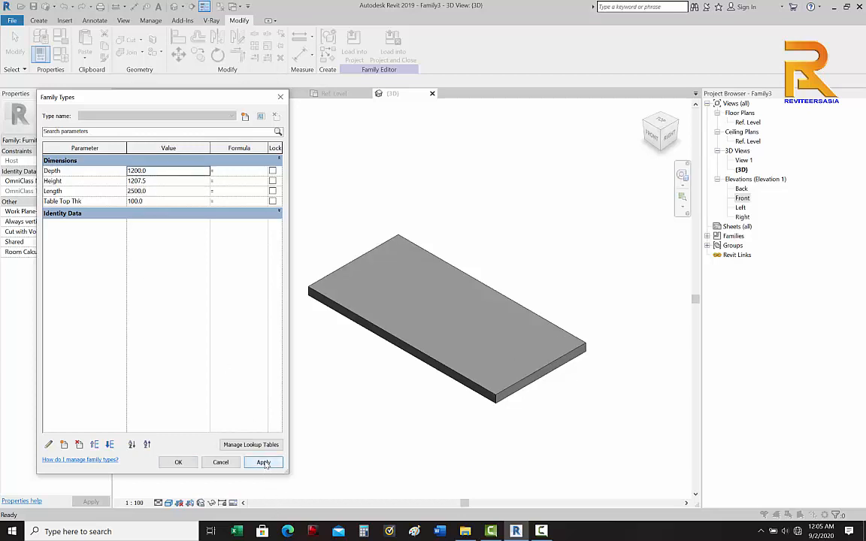
left_click(171, 202)
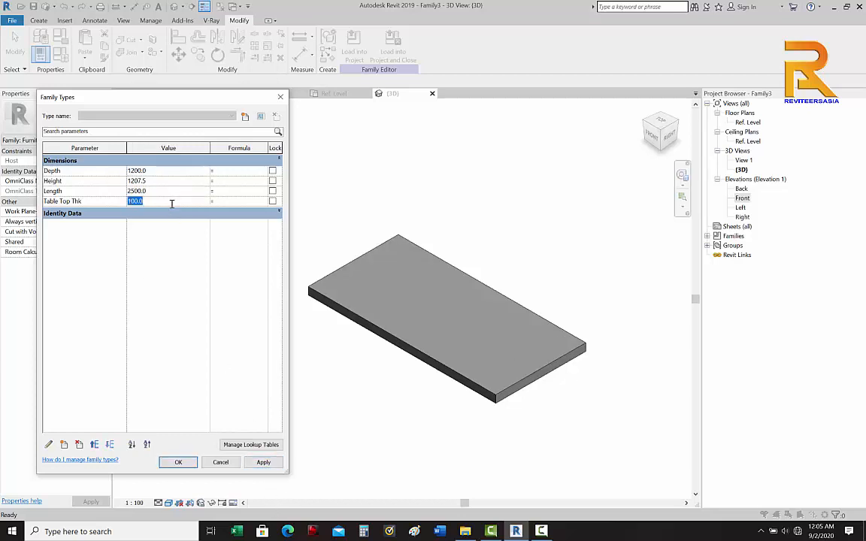
type("50")
left_click(263, 463)
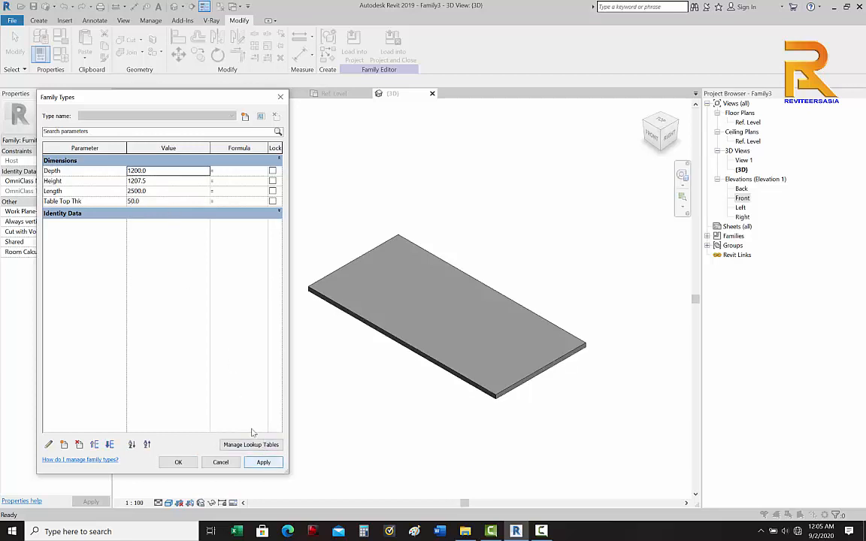
left_click(177, 463)
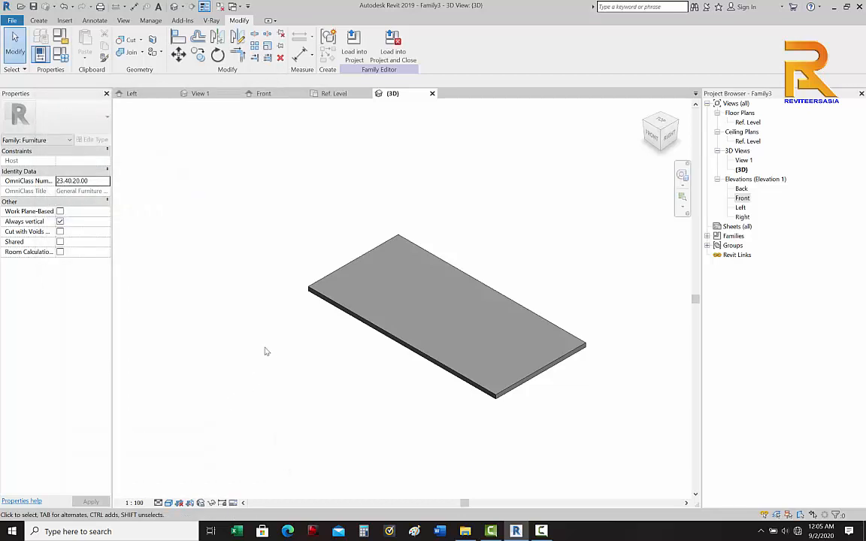
scroll(292, 270, "up", 3)
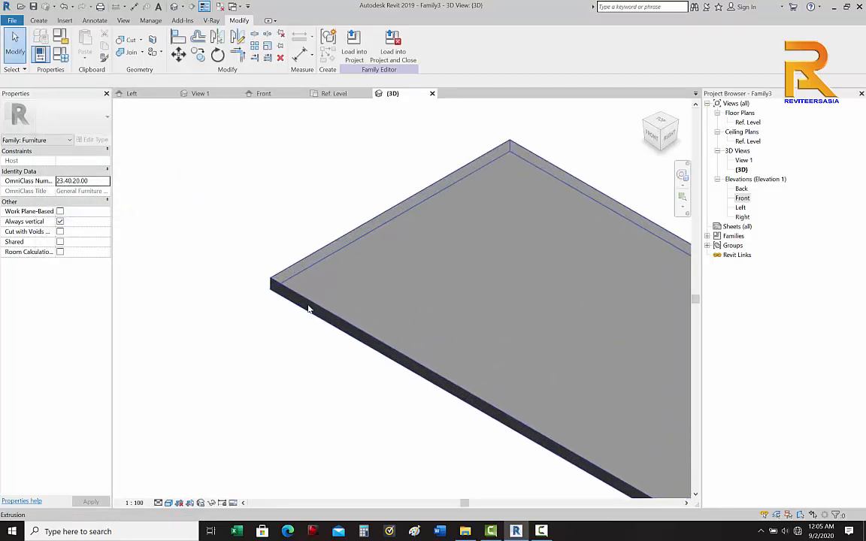
middle_click_drag(278, 266, 209, 264)
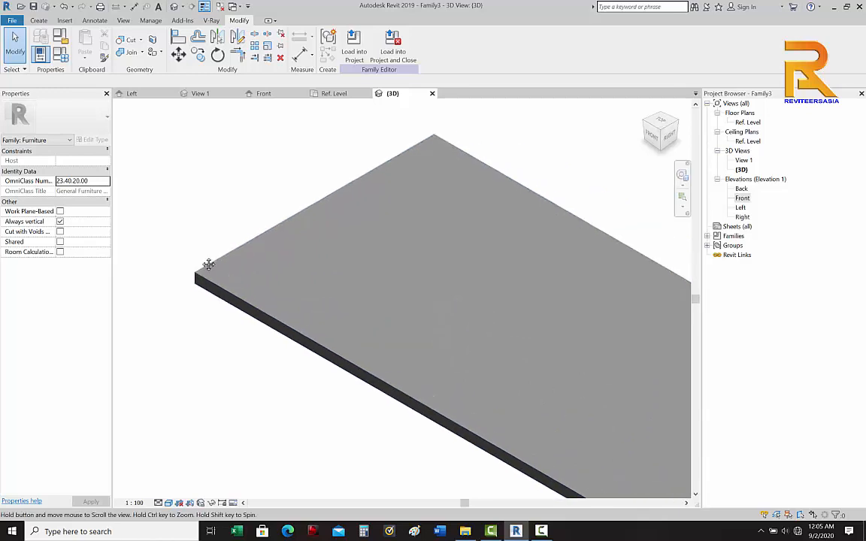
scroll(270, 242, "down", 2)
scroll(316, 174, "down", 2)
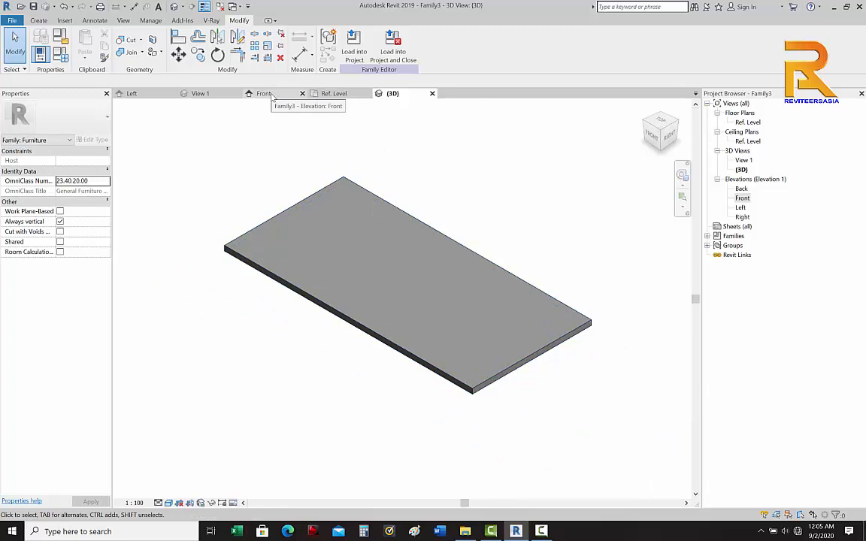
Step: Open the tabletop extrusion's sketch for editing in the Ref. Level floor plan
left_click(322, 93)
scroll(414, 238, "down", 2)
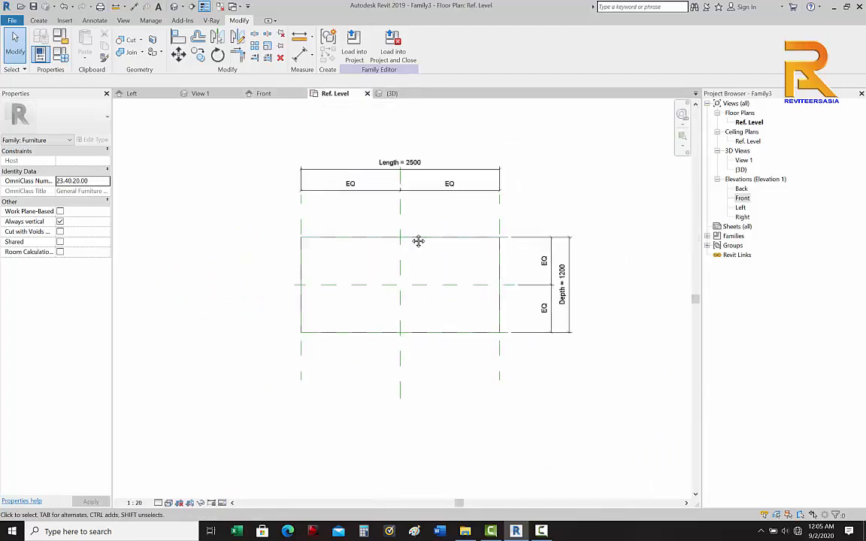
left_click(360, 235)
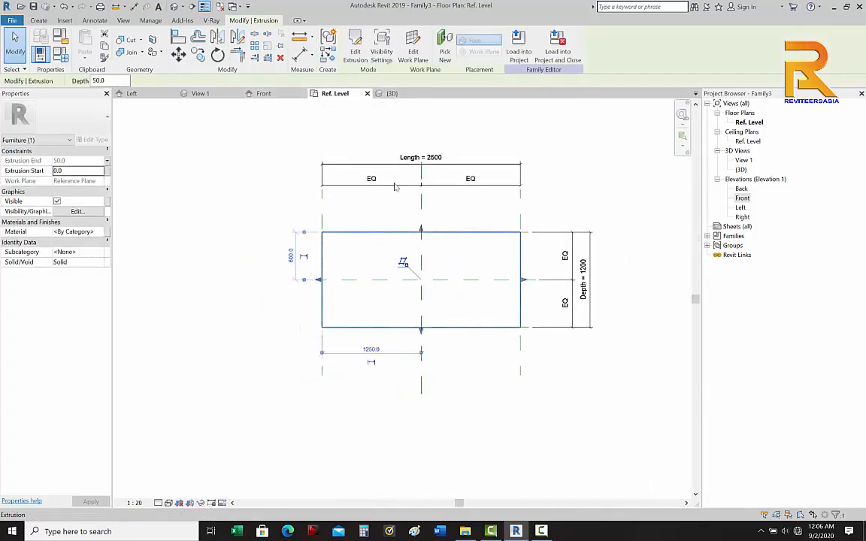
left_click(355, 48)
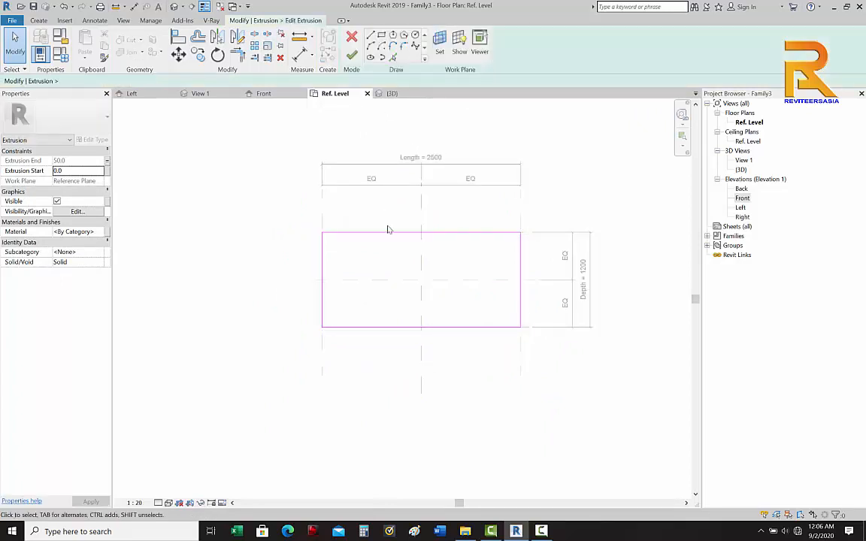
Step: Fillet the tabletop sketch's upper-left corner at about 140 mm radius and make its radius dimension permanent
scroll(314, 253, "up", 3)
scroll(295, 272, "up", 2)
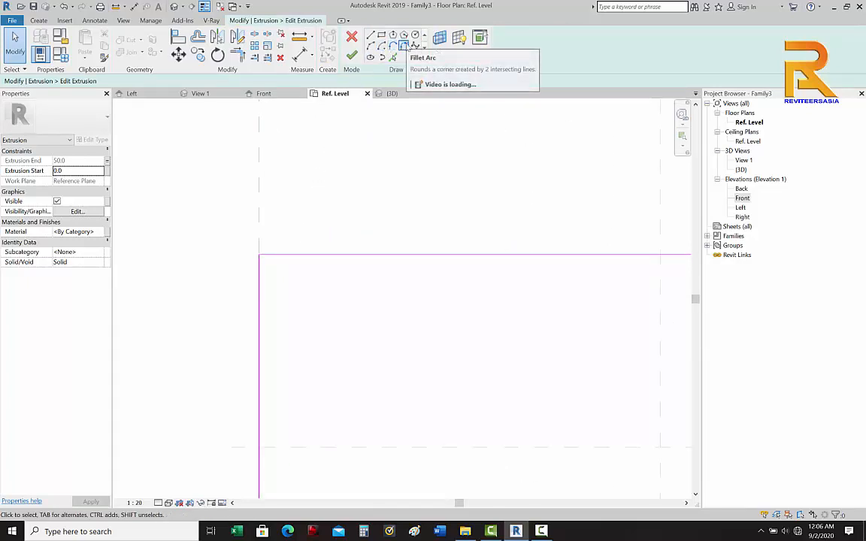
left_click(404, 46)
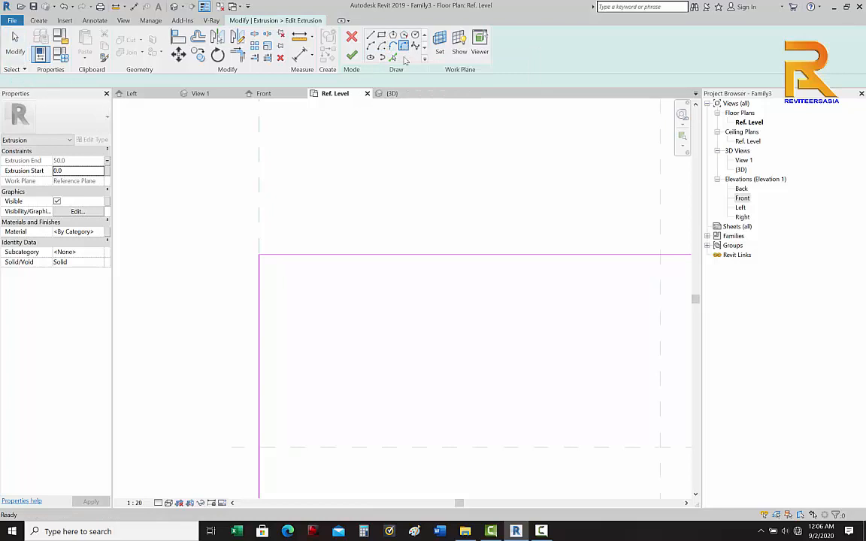
left_click(260, 292)
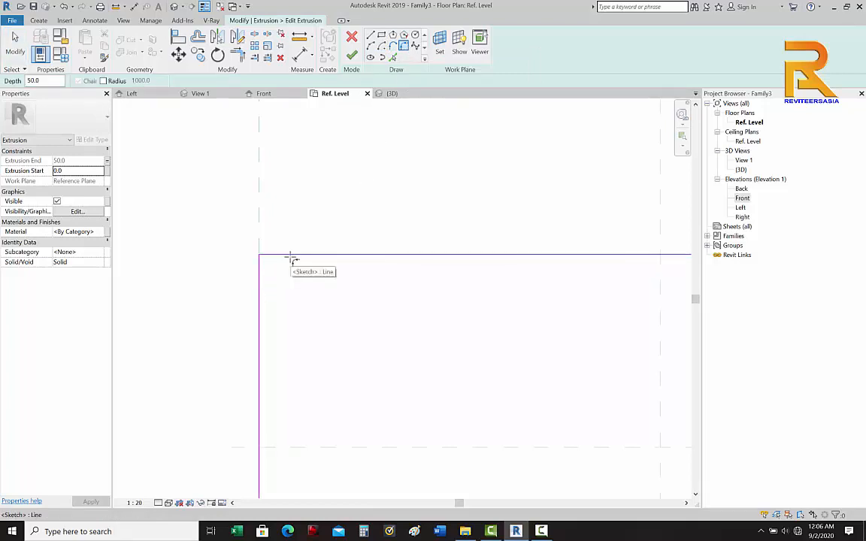
left_click(290, 257)
left_click(291, 259)
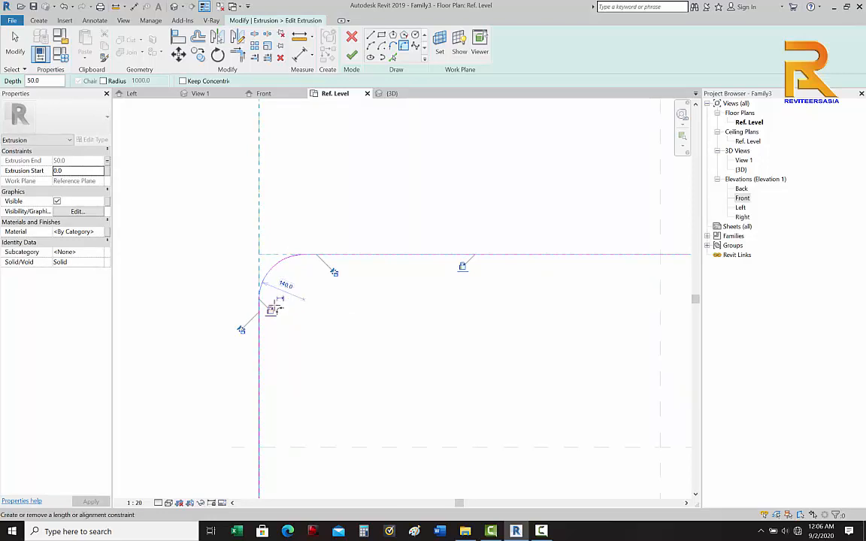
scroll(294, 291, "up", 3)
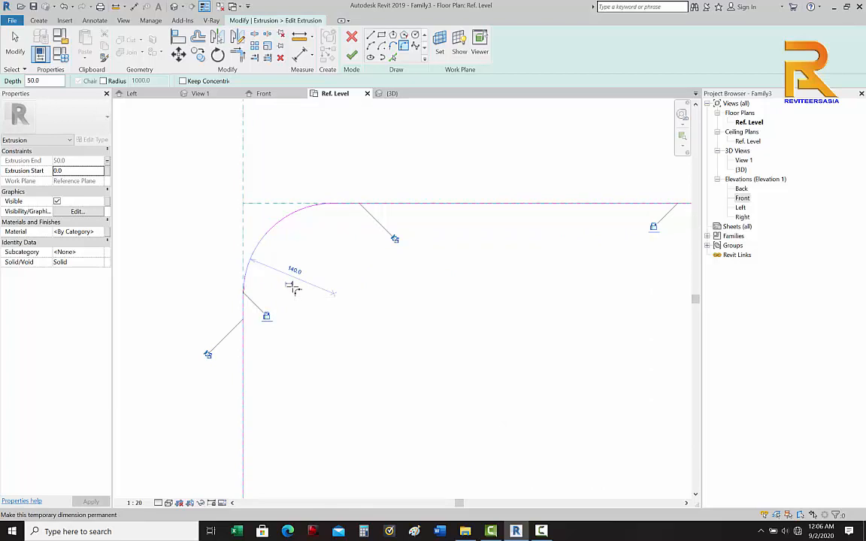
left_click(293, 286)
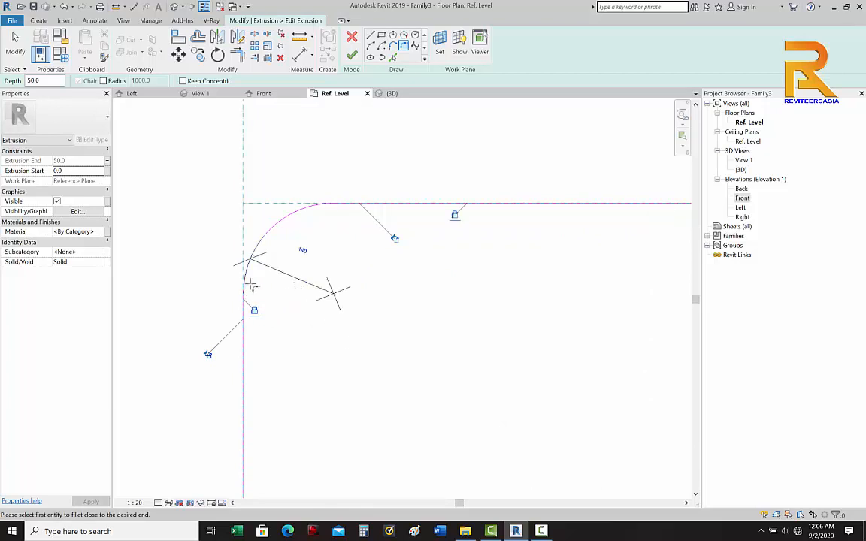
key("Escape")
key("Escape")
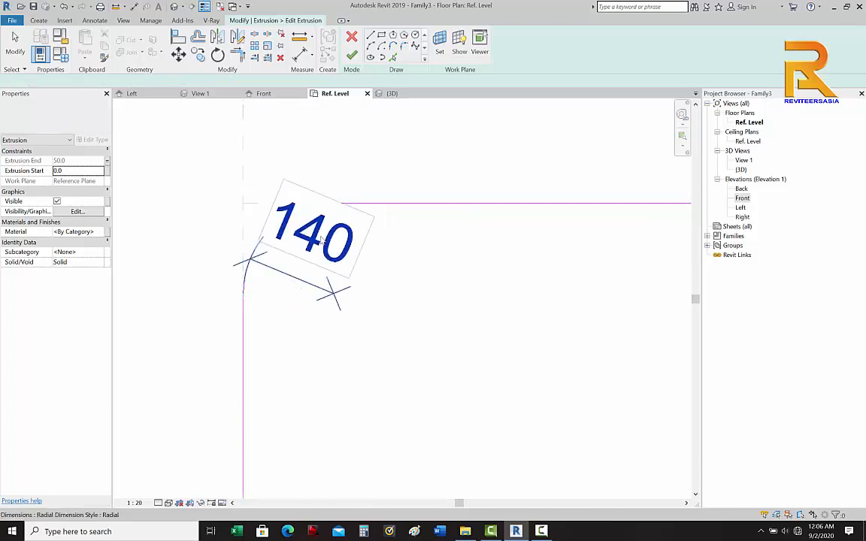
Step: Label the upper-left radius dimension with a new type-based family parameter named Corner R
left_click(322, 247)
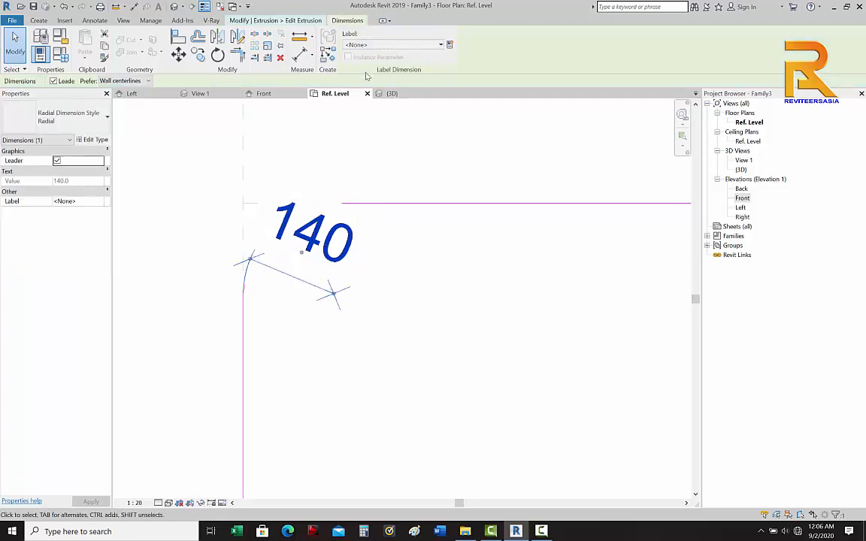
left_click(450, 45)
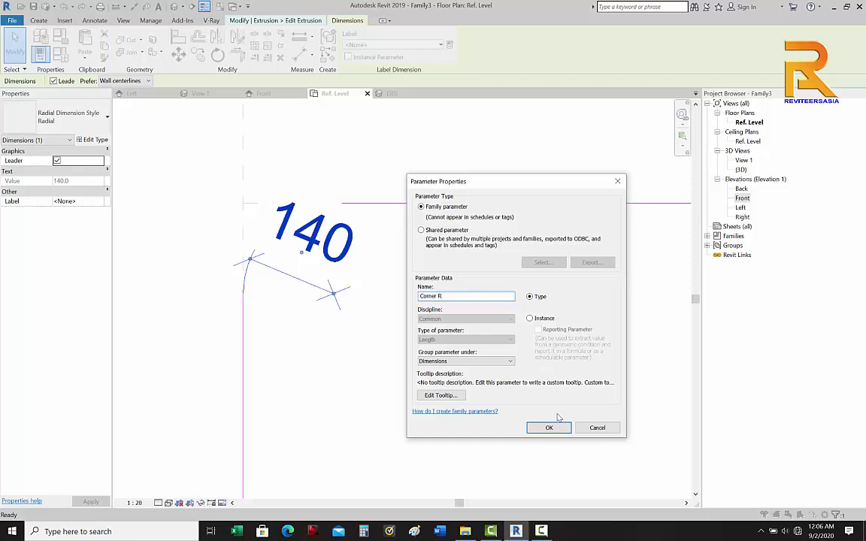
left_click(546, 425)
left_click(464, 305)
Step: Fillet the sketch's upper-right corner at about 260 mm radius and keep its radius dimension
scroll(335, 273, "down", 2)
scroll(535, 264, "down", 1)
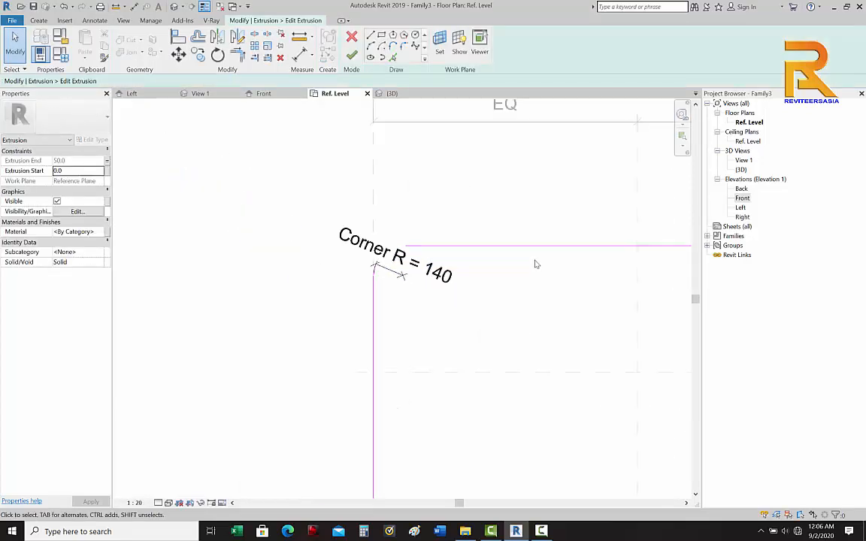
middle_click_drag(535, 263, 232, 224)
scroll(458, 203, "down", 2)
scroll(458, 203, "up", 2)
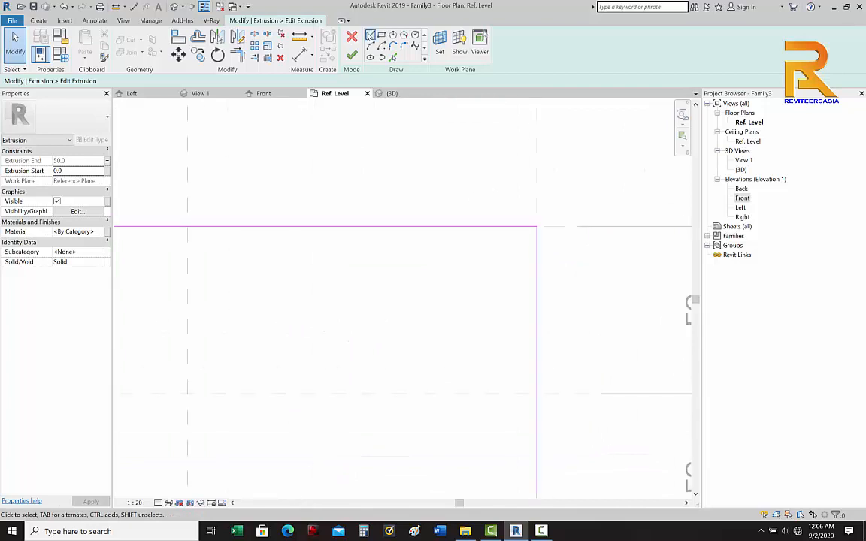
left_click(404, 46)
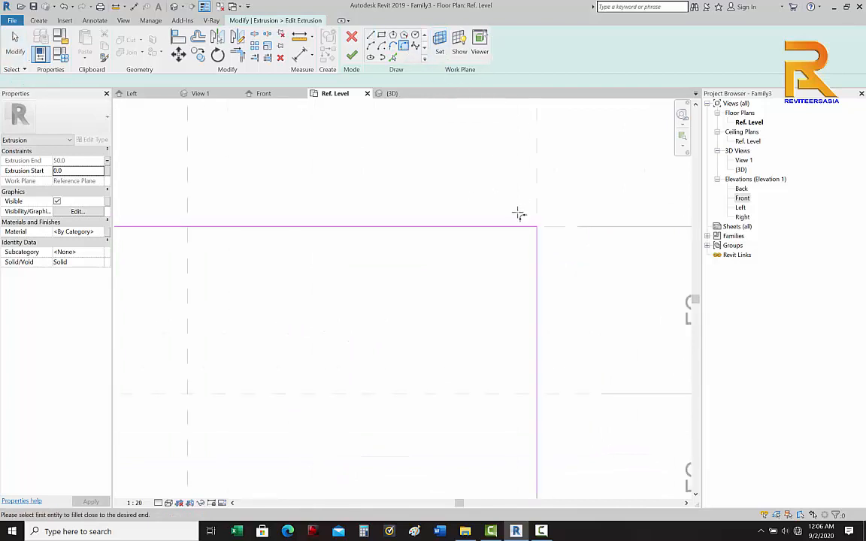
left_click(511, 226)
left_click(537, 261)
left_click(526, 259)
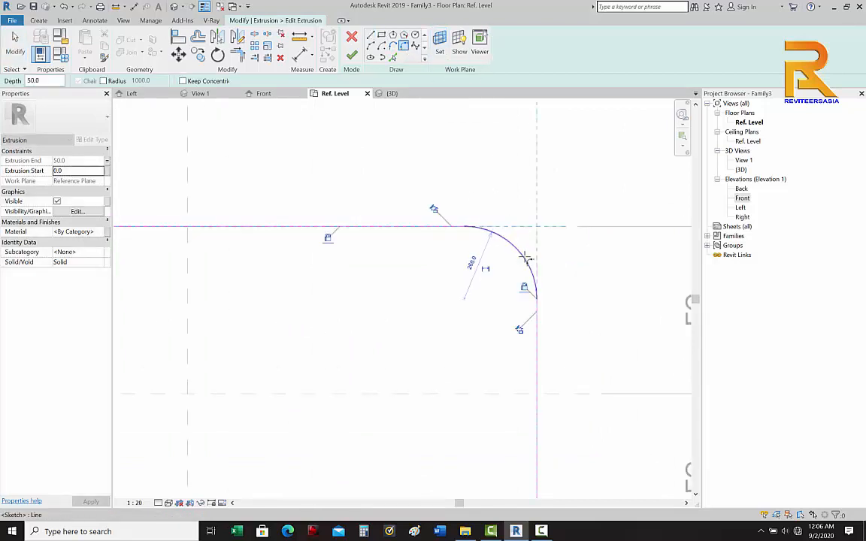
Step: Fillet the sketch's lower-right corner at about 280 mm radius and keep its radius dimension
scroll(526, 259, "down", 4)
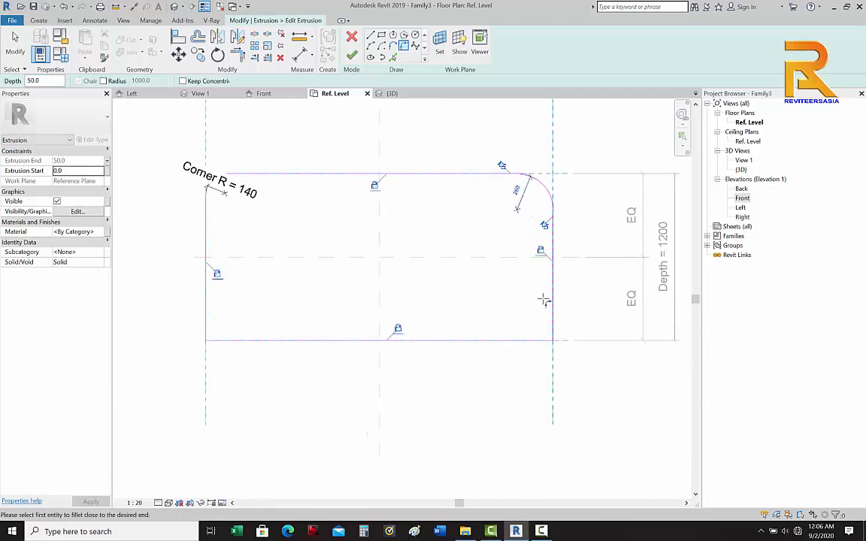
scroll(543, 301, "up", 3)
left_click(535, 357)
left_click(556, 344)
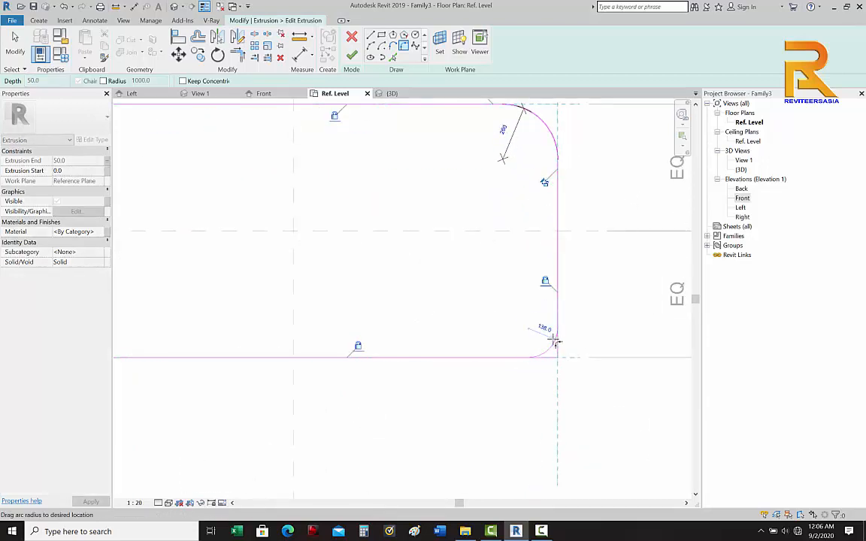
left_click(540, 340)
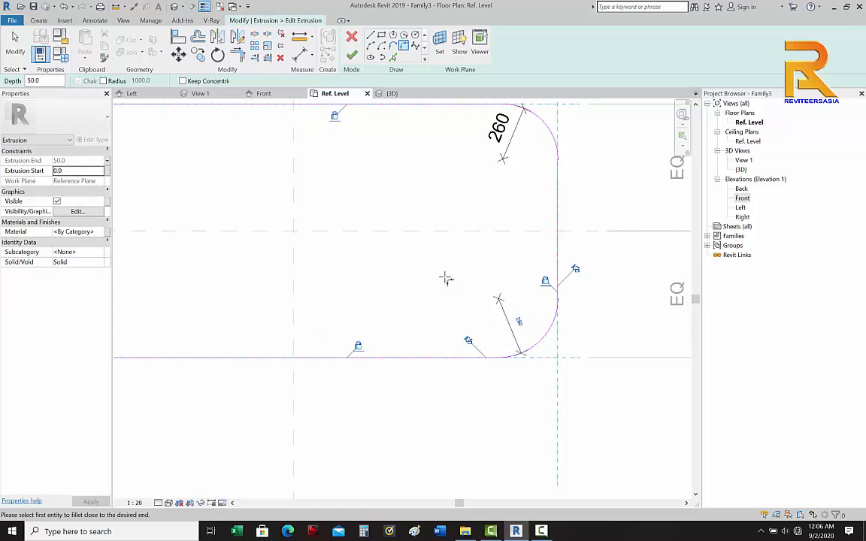
Step: Fillet the sketch's lower-left corner at about 360 mm radius, keep its radius dimension, and end the fillet command
scroll(447, 279, "down", 3)
left_click(371, 303)
left_click(351, 288)
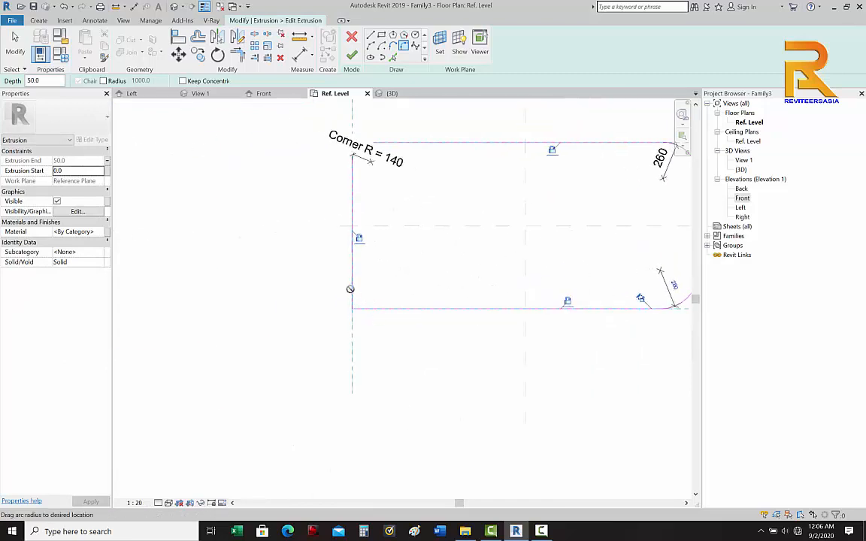
left_click(399, 284)
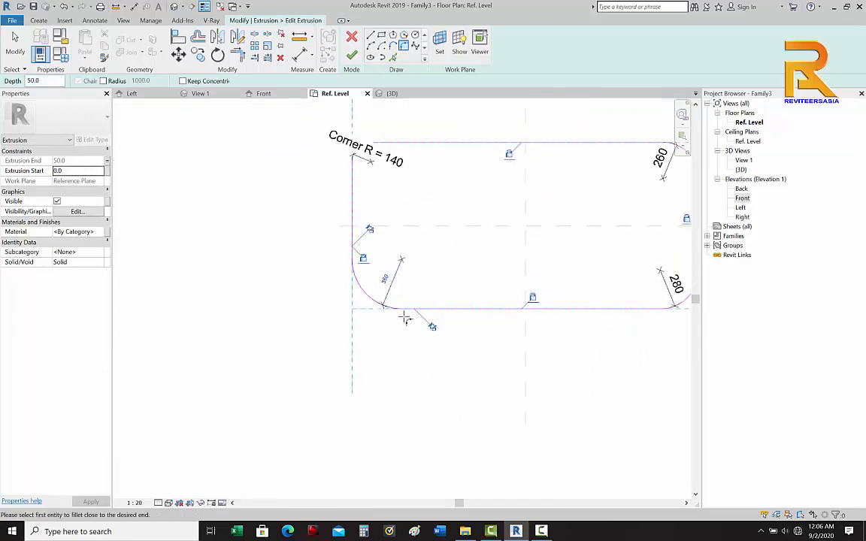
scroll(406, 320, "down", 2)
key("Escape")
Step: Assign the Corner R parameter to the other three corner radius dimensions together
middle_click_drag(399, 282, 366, 285)
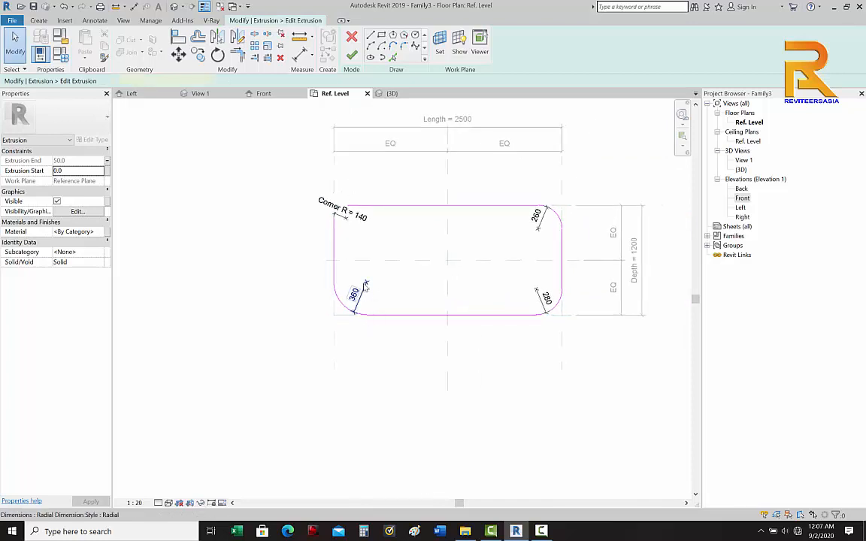
left_click(366, 286)
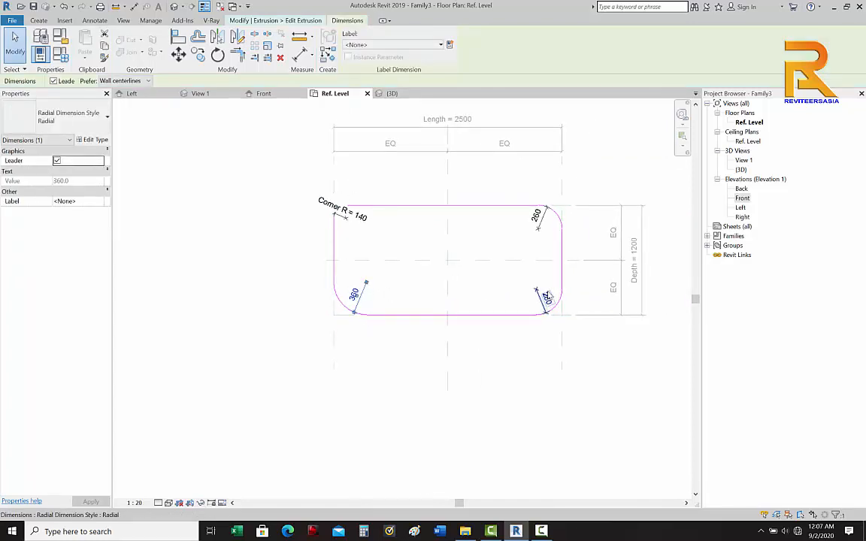
left_click(546, 298, "ctrl")
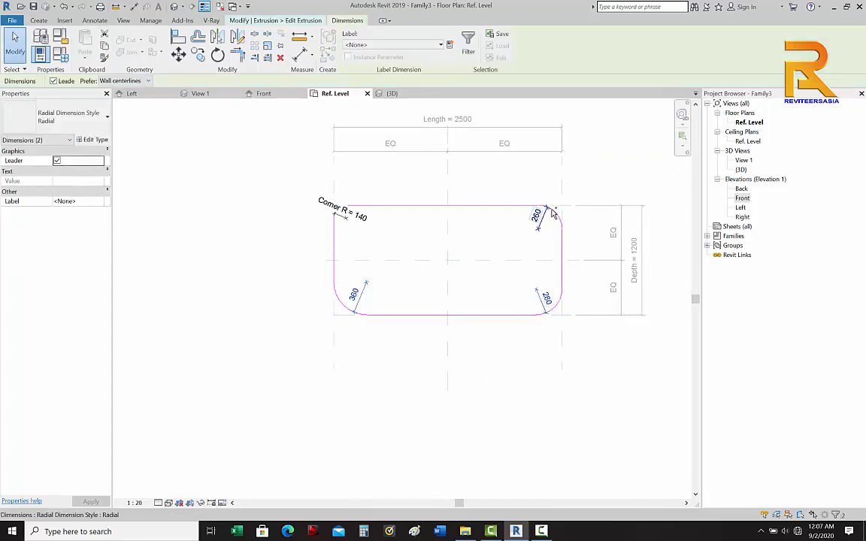
left_click(537, 226, "ctrl")
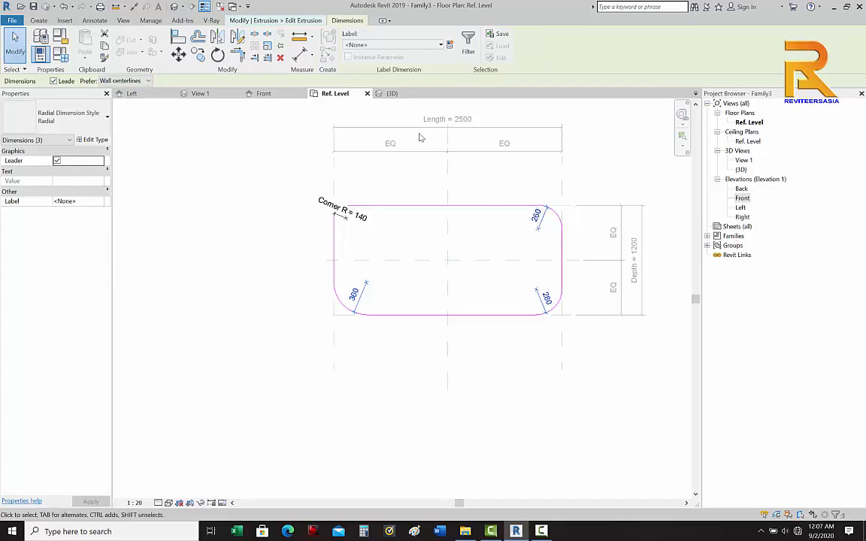
left_click(391, 44)
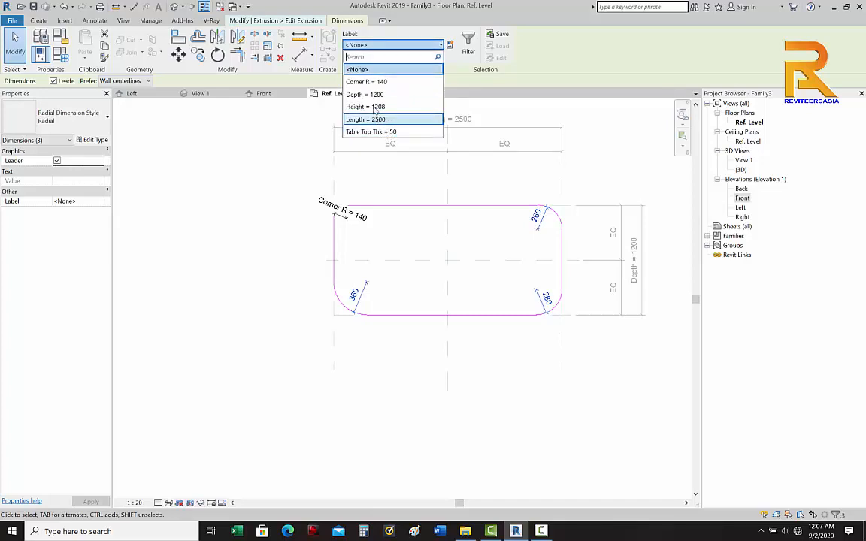
left_click(373, 83)
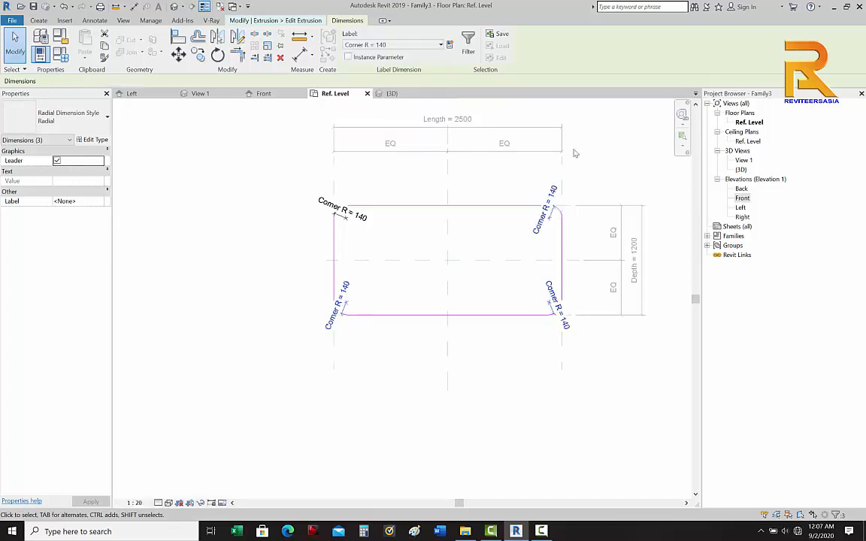
key("Escape")
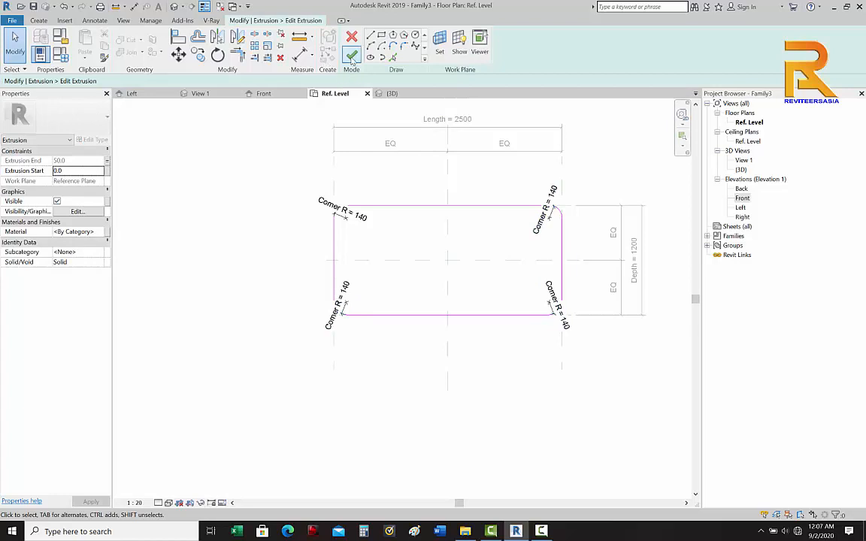
Step: Finish the tabletop extrusion's sketch and examine its rounded corners up close in the default 3D view
left_click(351, 54)
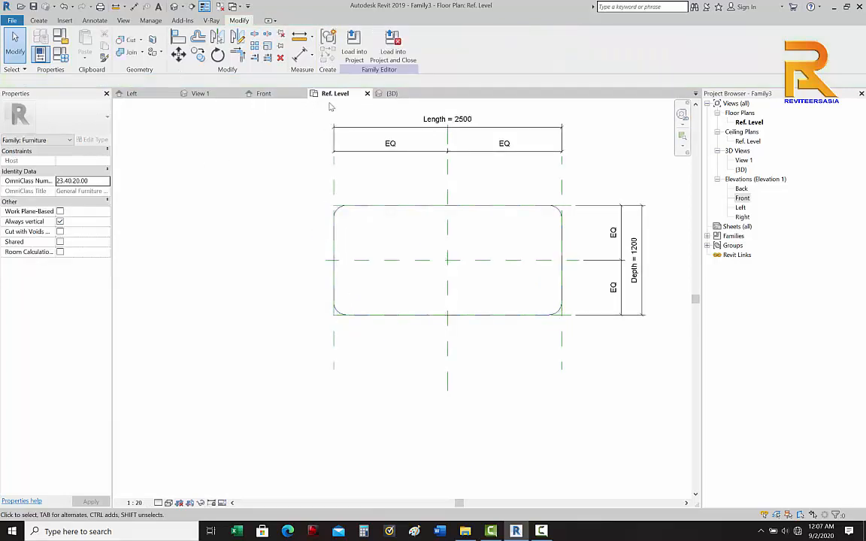
left_click(392, 93)
scroll(416, 228, "down", 3)
scroll(523, 304, "up", 5)
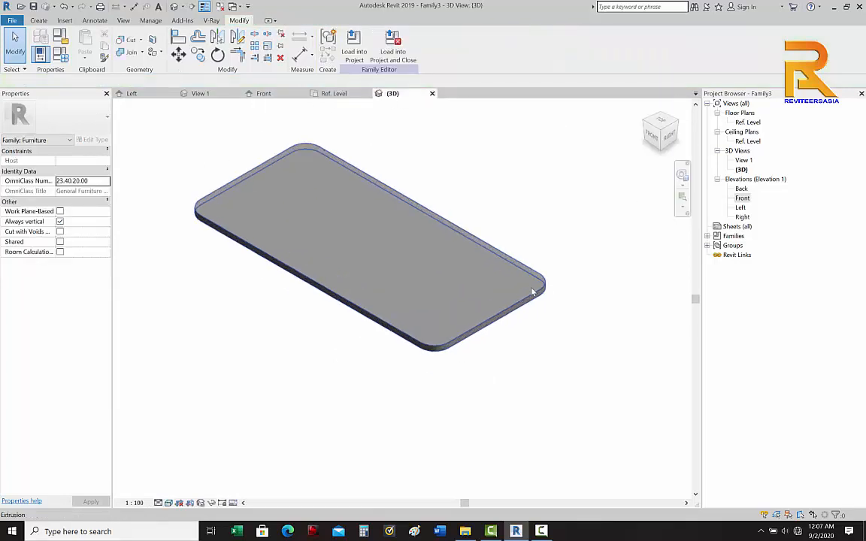
scroll(532, 292, "up", 2)
middle_click_drag(562, 289, 592, 291)
scroll(416, 398, "up", 3)
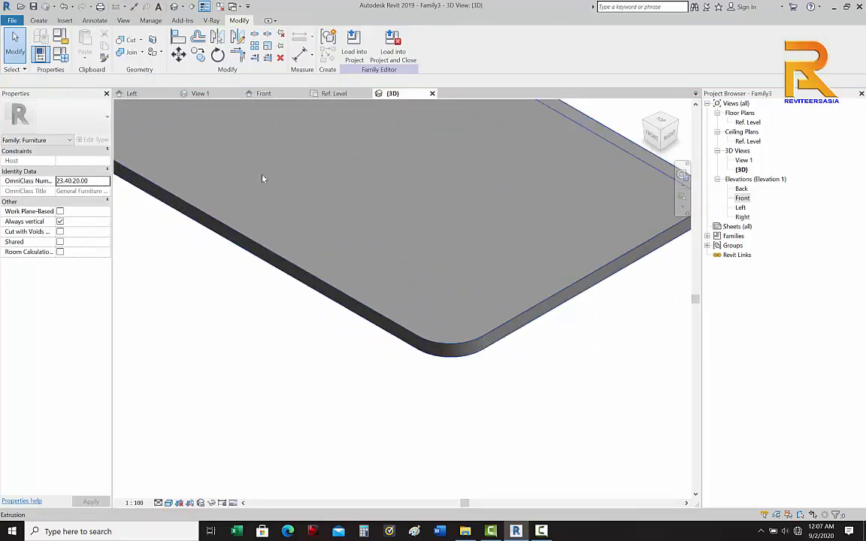
Step: Set Corner R to 80 in the family types and apply the change
left_click(60, 52)
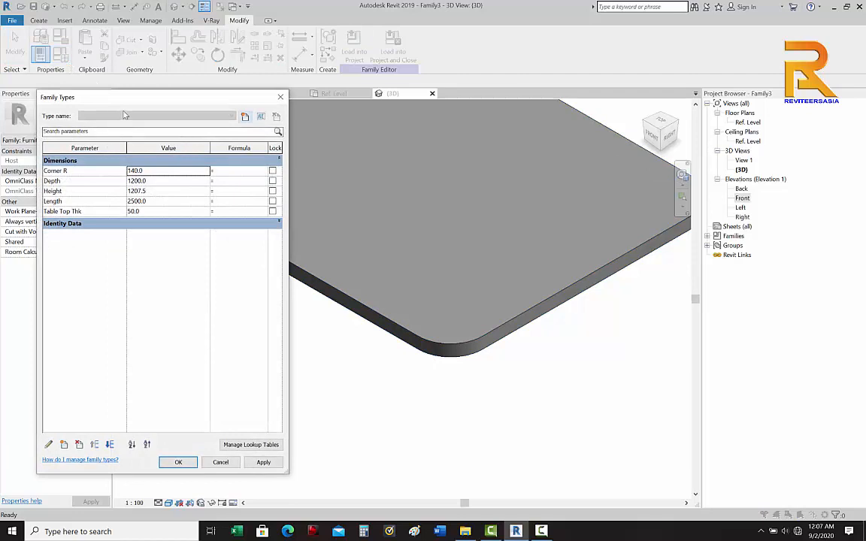
left_click(176, 170)
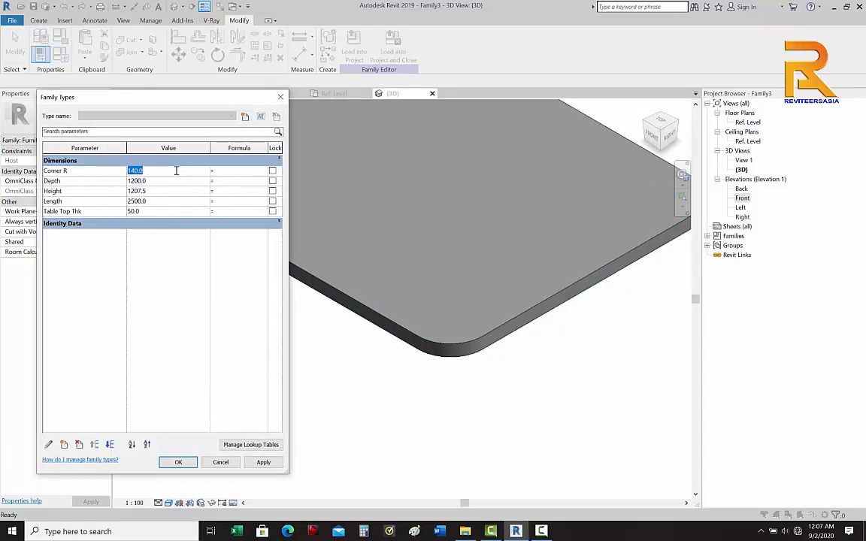
type("80")
left_click(263, 462)
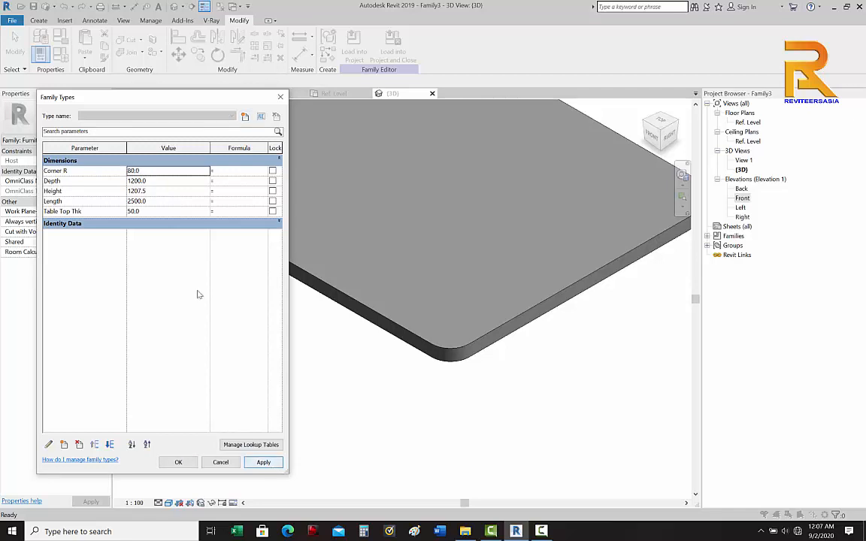
left_click(181, 461)
Step: Examine the rounded tabletop from another angle in 3D and in the Front elevation, returning to the 3D view
scroll(354, 391, "down", 5)
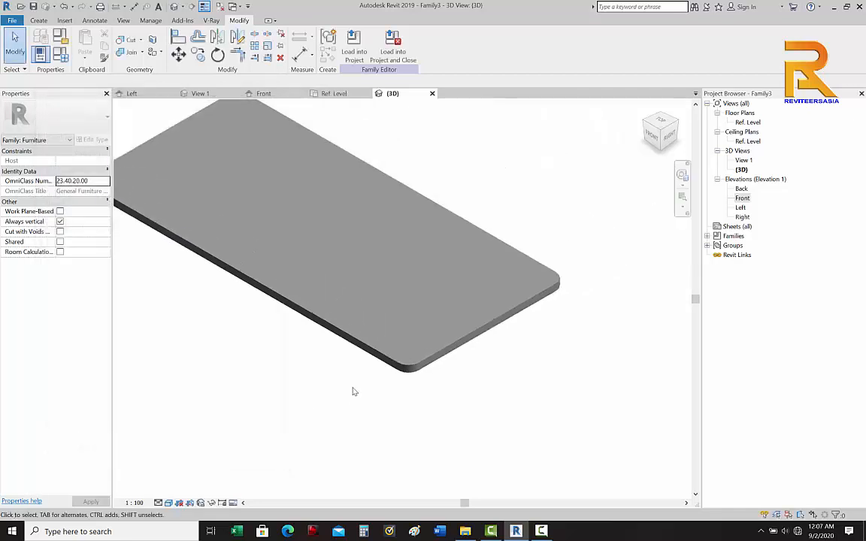
middle_click_drag(354, 390, 419, 392)
middle_click_drag(355, 409, 418, 387, "shift")
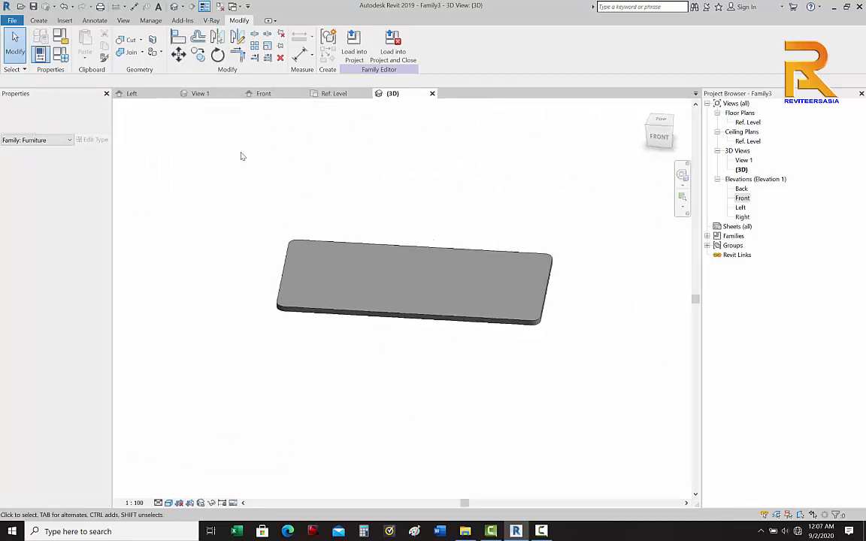
left_click(263, 93)
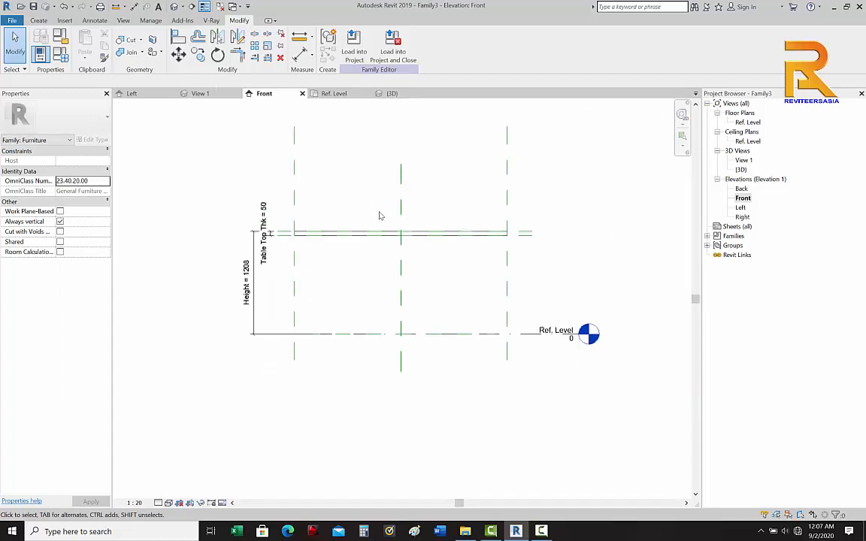
left_click(392, 93)
scroll(416, 191, "up", 2)
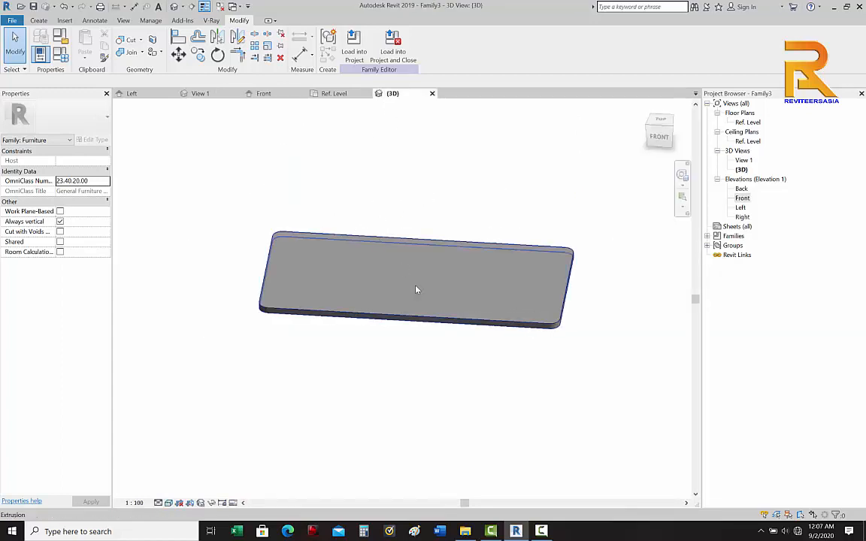
Step: Flex the tabletop in the family types by applying a Height of 1500, and finally set Height to 800
middle_click_drag(454, 322, 429, 351, "shift")
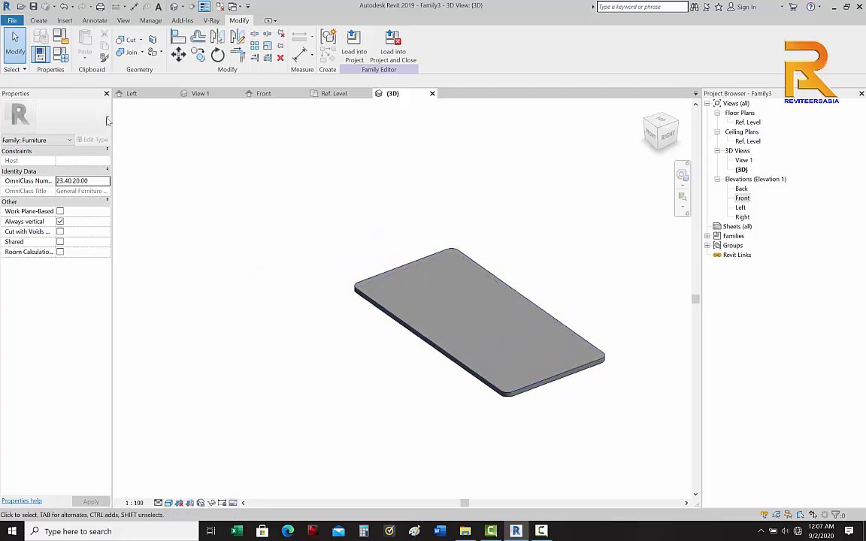
left_click(60, 53)
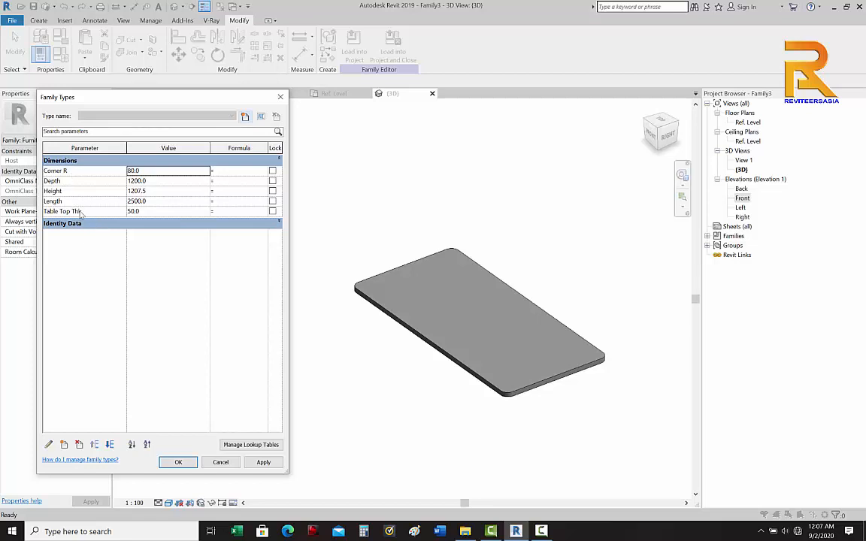
left_click(158, 191)
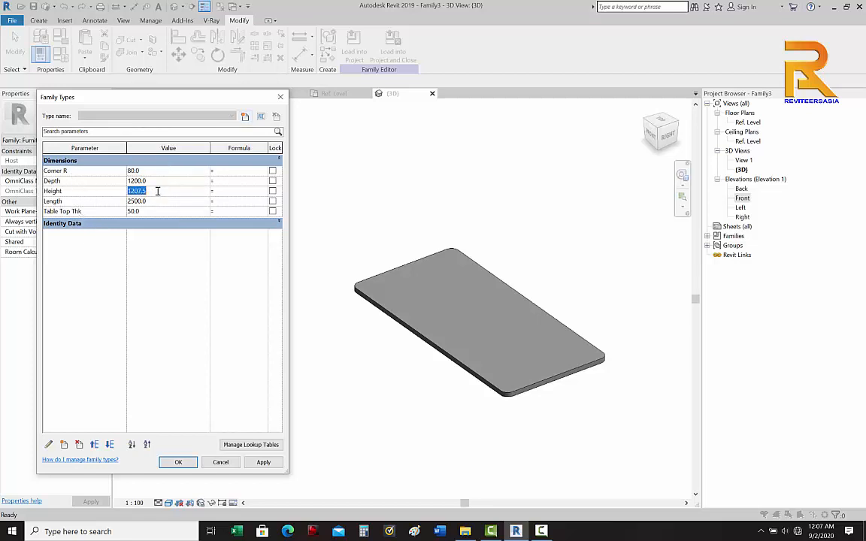
type("1500")
left_click(264, 463)
left_click(163, 191)
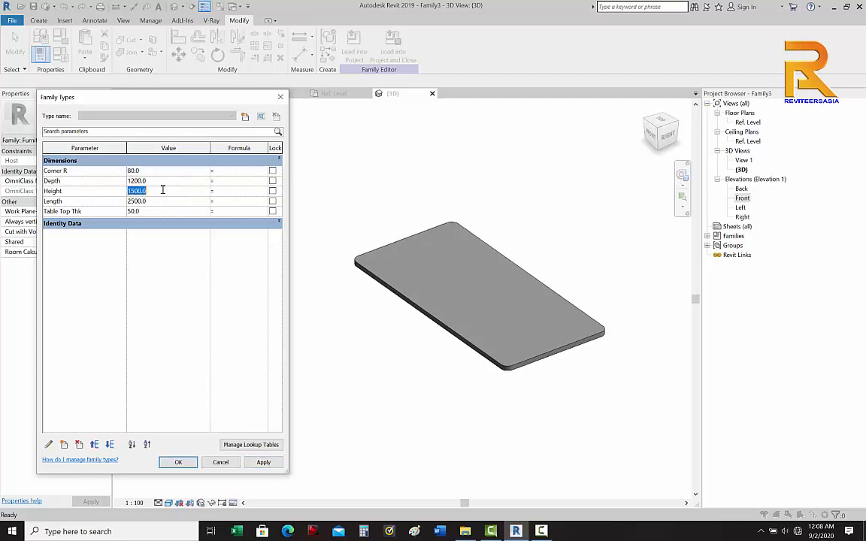
type("800")
left_click(264, 462)
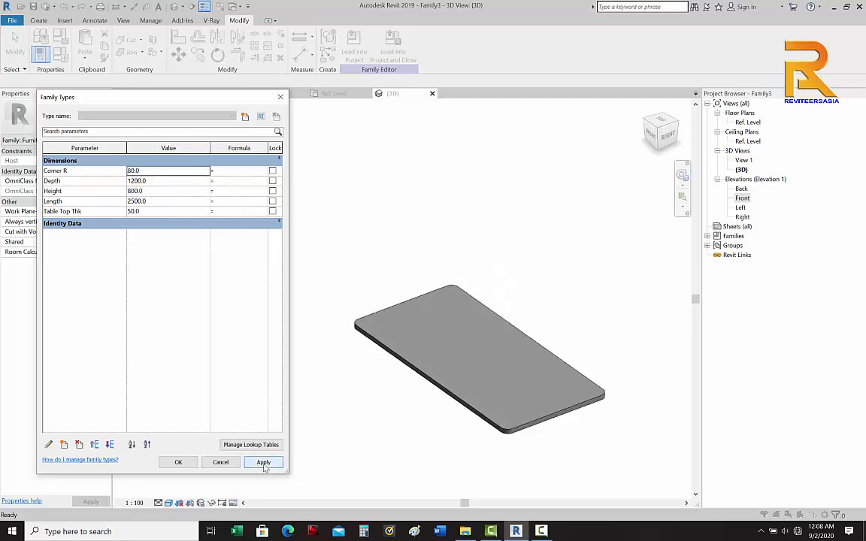
left_click(178, 462)
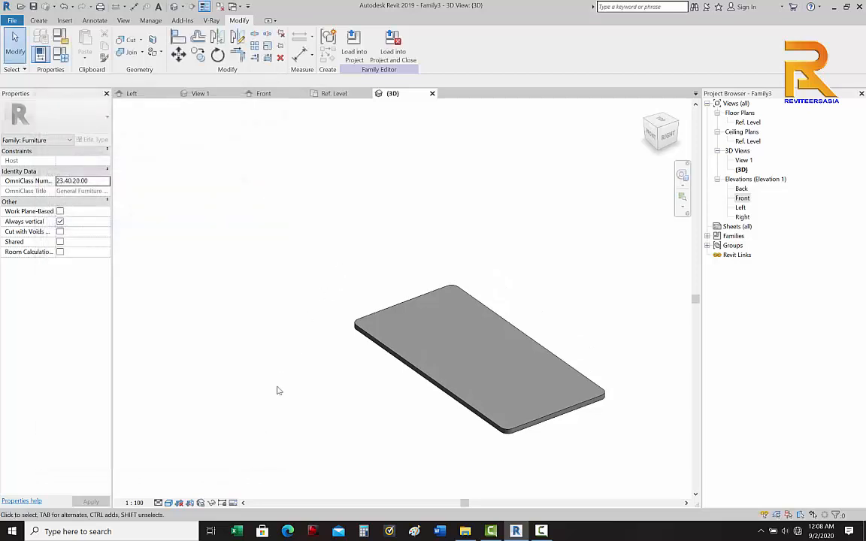
middle_click_drag(277, 391, 253, 372, "shift")
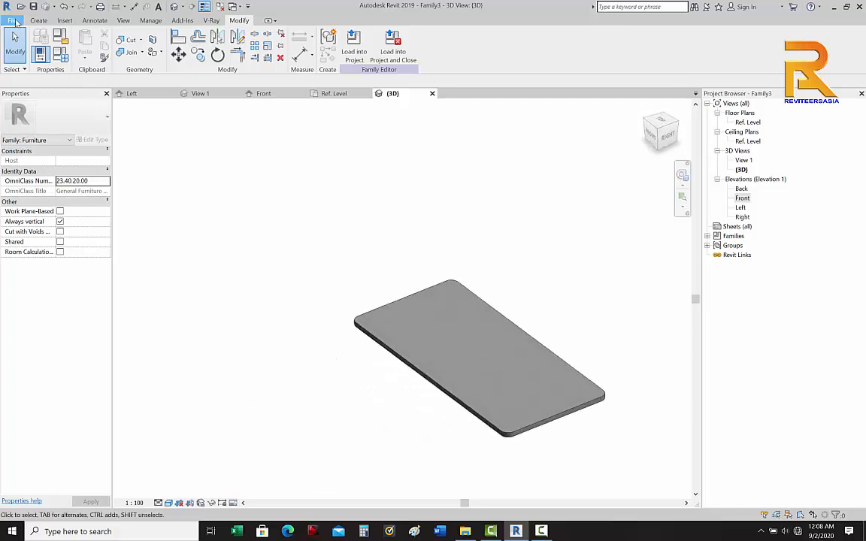
Step: Start saving the family under a new name, choosing the folder 00.33 Latest YOUTUBE appload\09012020 on the Data (D:) drive
left_click(12, 20)
left_click(43, 133)
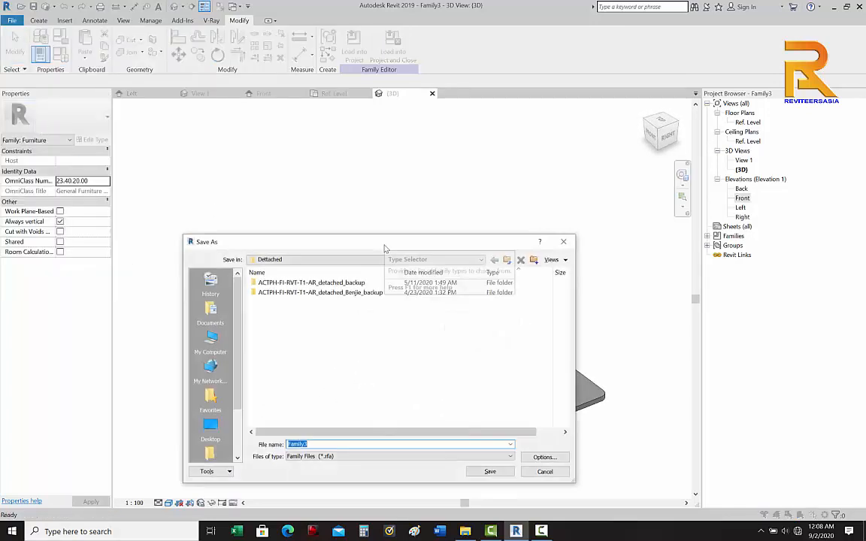
left_click(282, 259)
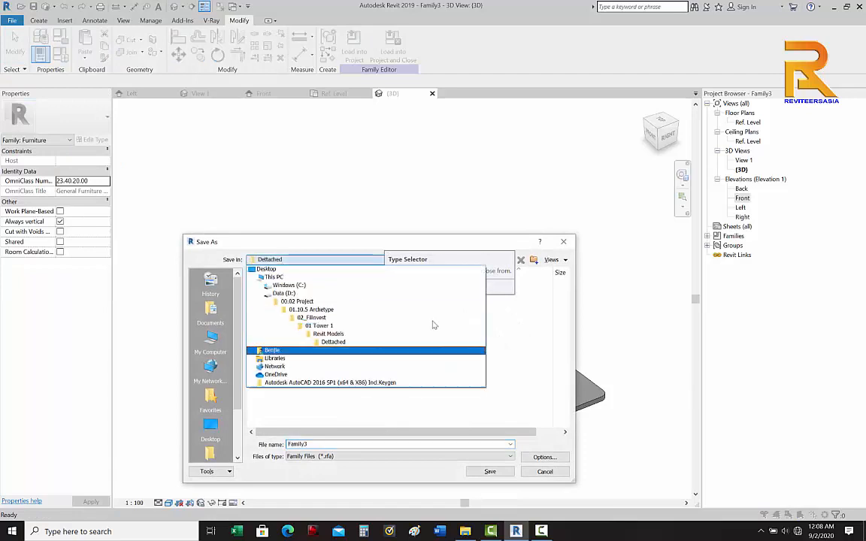
left_click(290, 291)
scroll(300, 301, "down", 10)
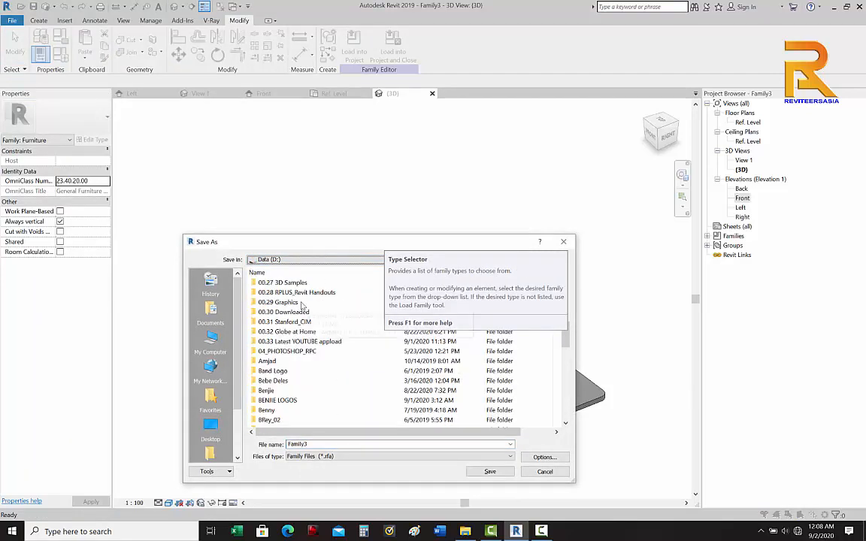
scroll(300, 316, "up", 1)
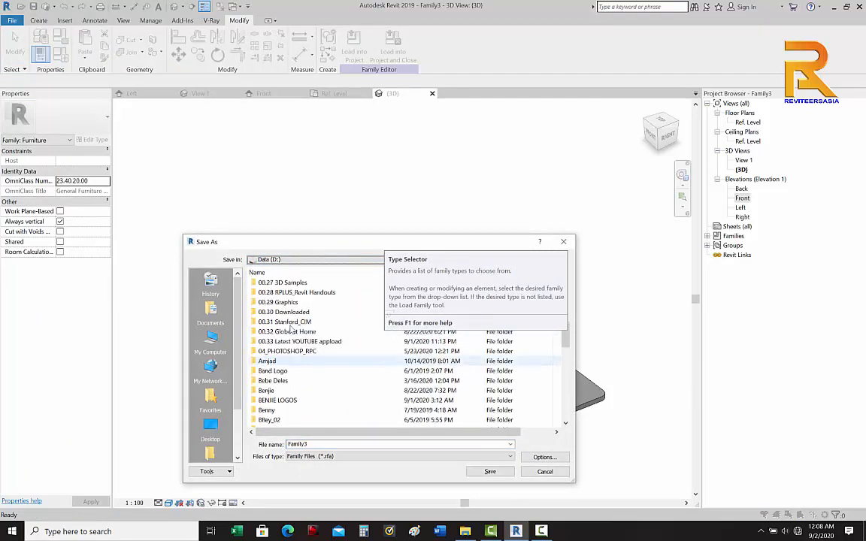
double_click(304, 342)
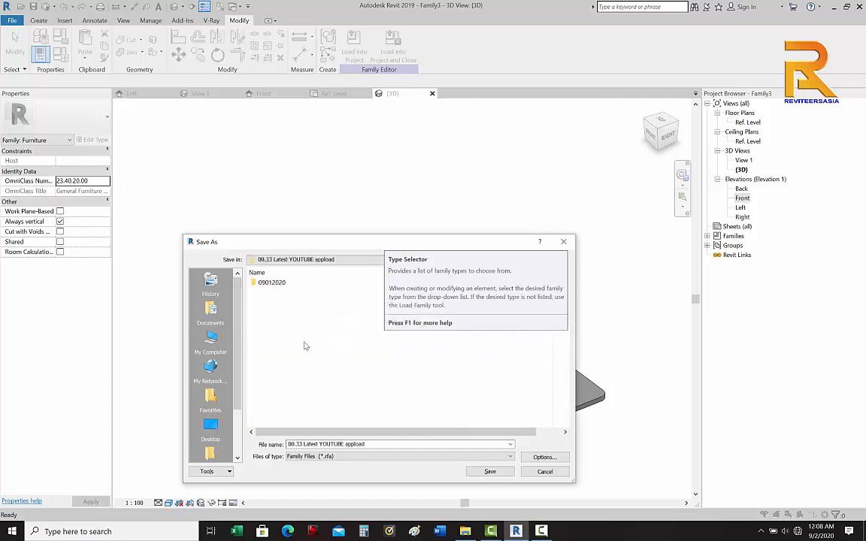
double_click(272, 283)
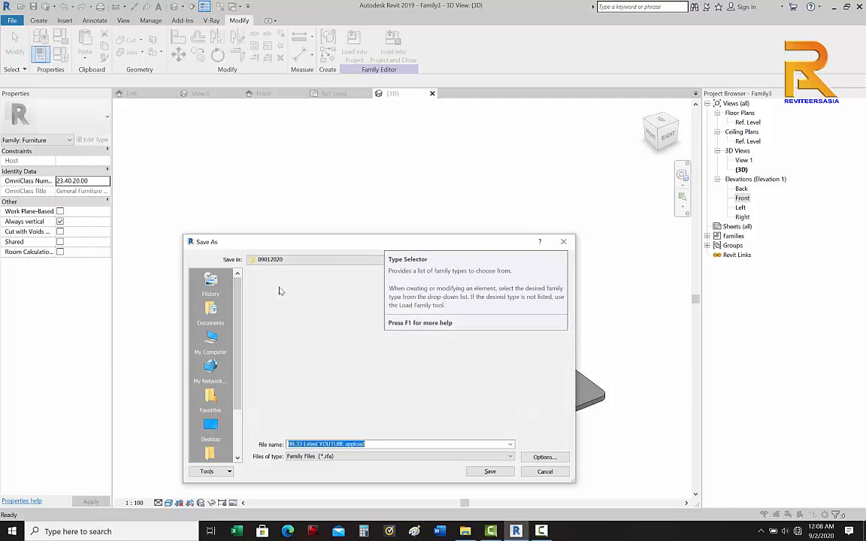
Step: Name the family file Table Top and save it
left_click(377, 445)
double_click(377, 444)
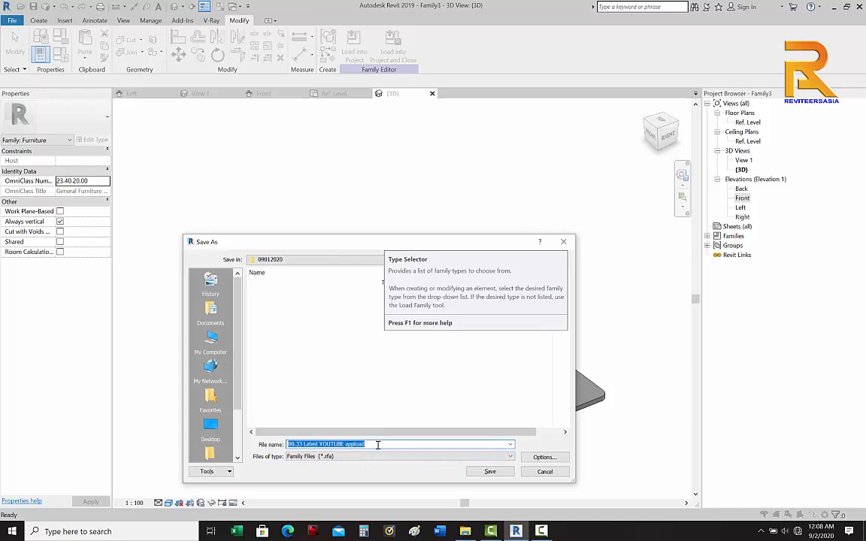
type("able Top")
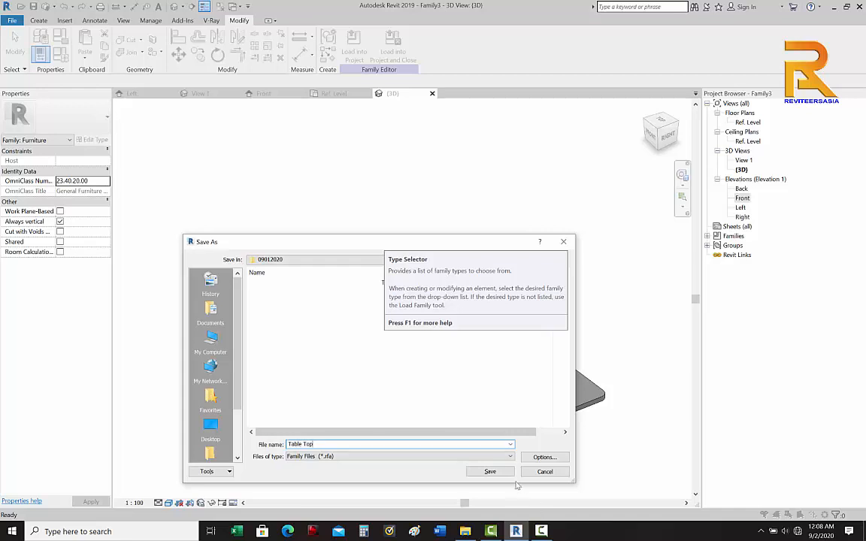
left_click(492, 472)
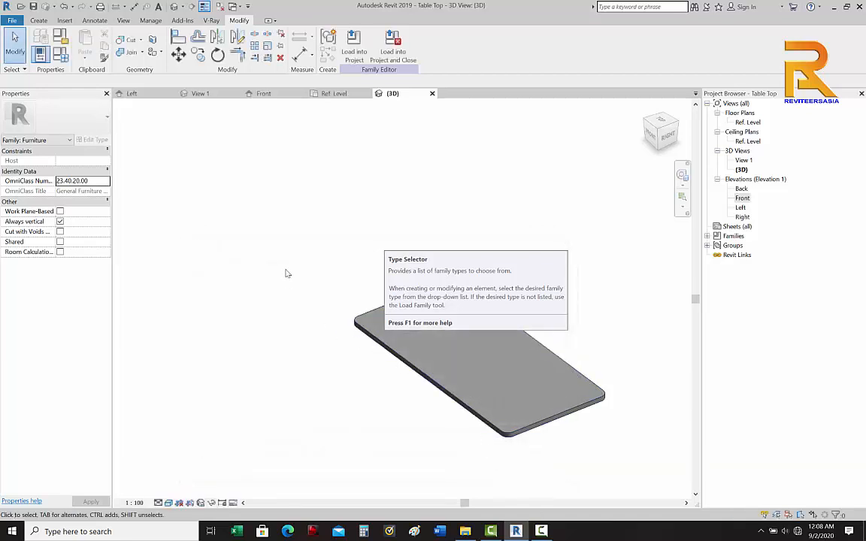
Step: Close the Ref. Level, Front, View 1 and Left views, keeping only the default 3D view open
middle_click_drag(278, 272, 259, 234)
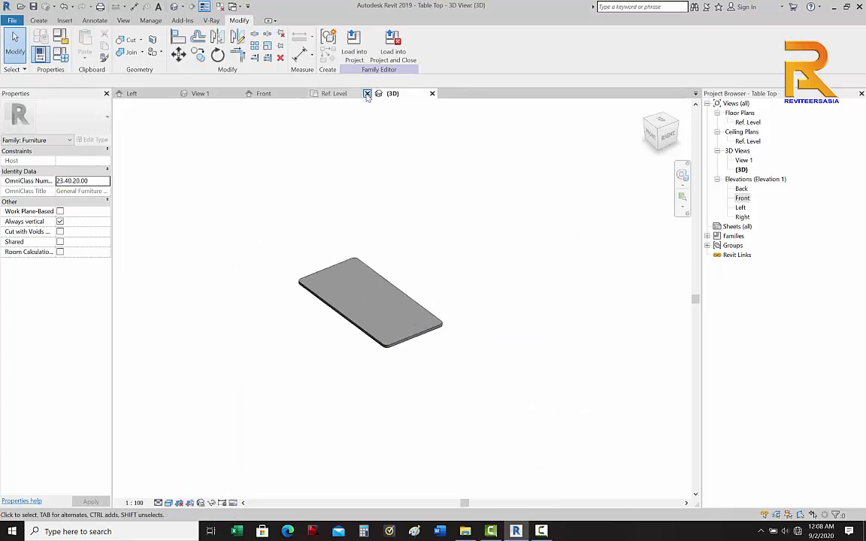
left_click(365, 94)
left_click(300, 94)
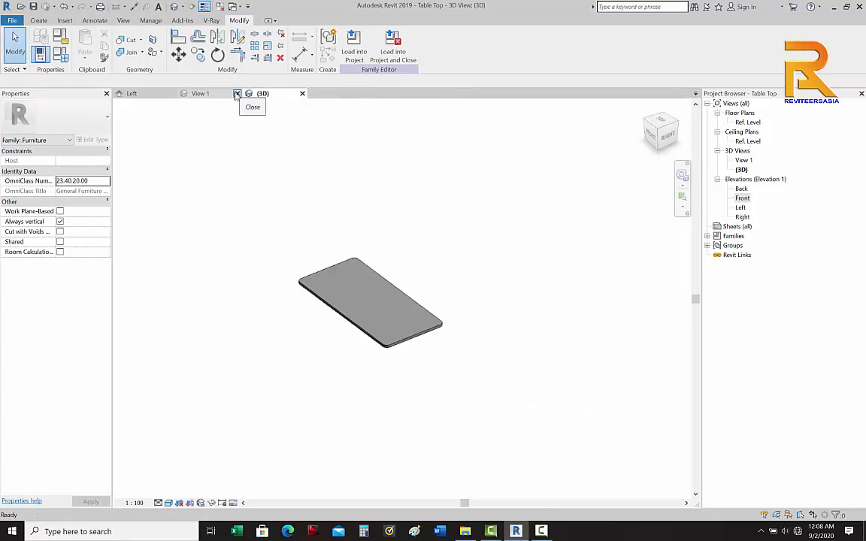
left_click(236, 94)
left_click(172, 94)
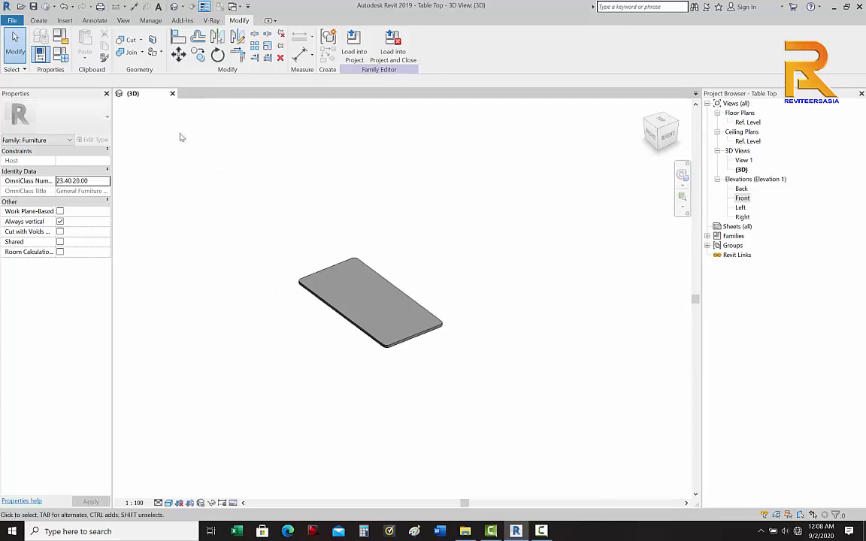
Step: Create a new family from the Metric Generic Model template
left_click(13, 22)
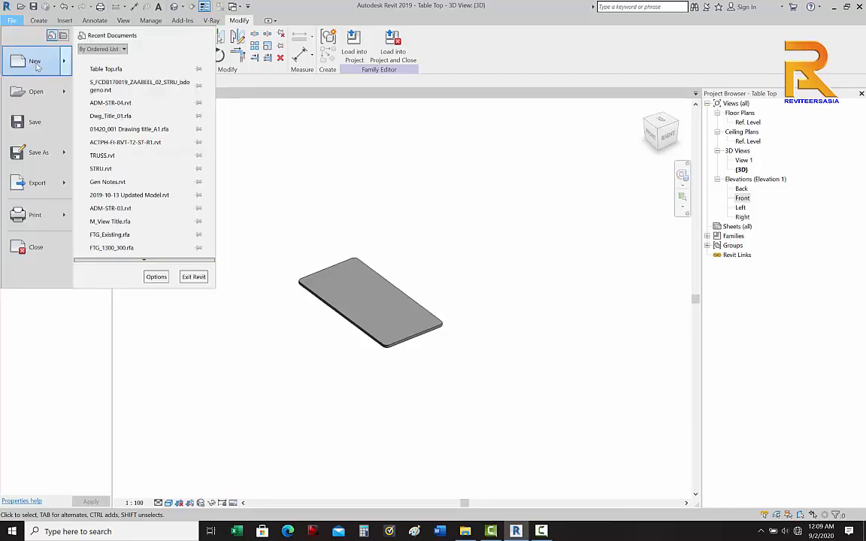
mouse_move(59, 63)
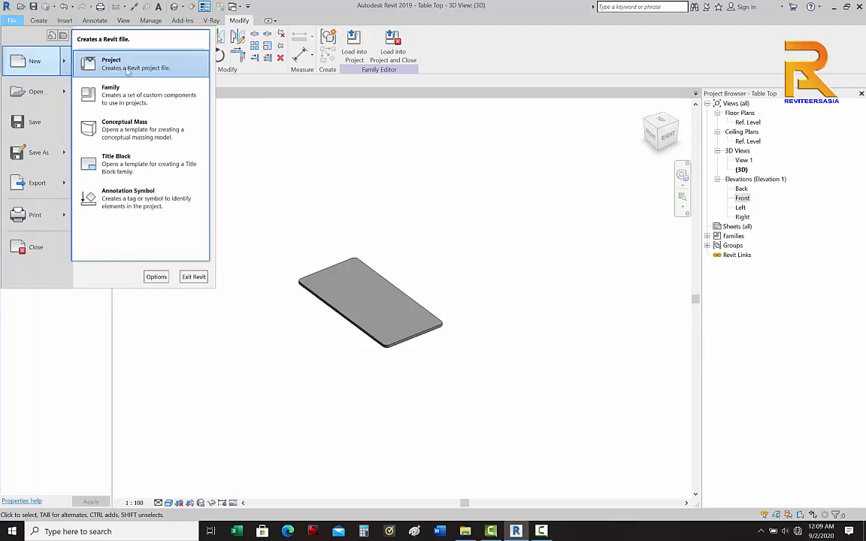
left_click(128, 94)
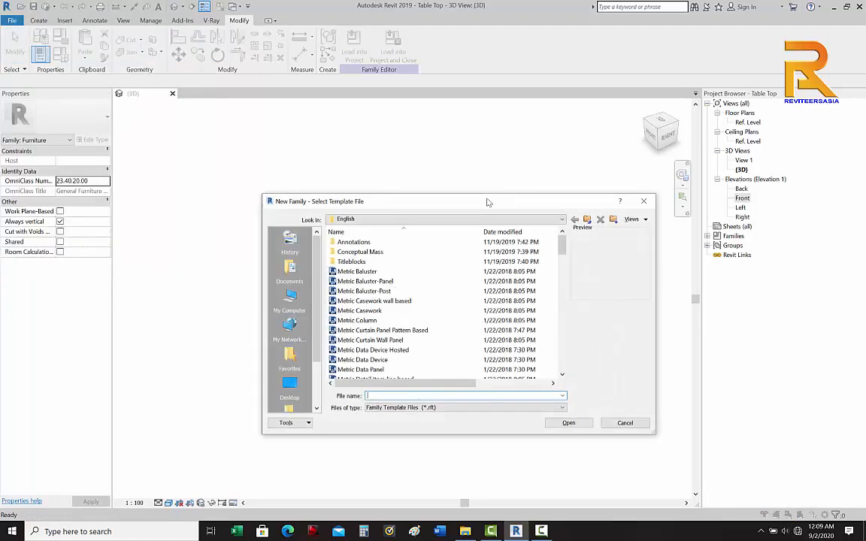
left_click_drag(562, 245, 561, 285)
left_click(367, 359)
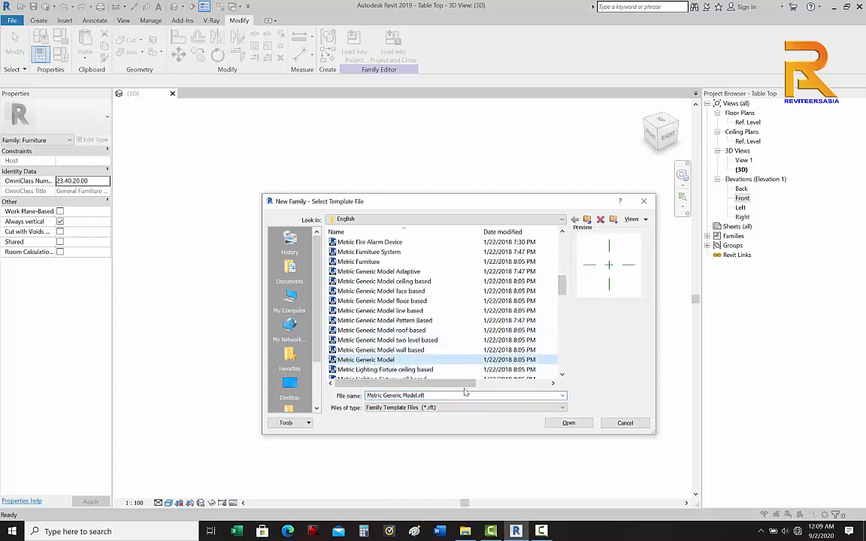
left_click(569, 423)
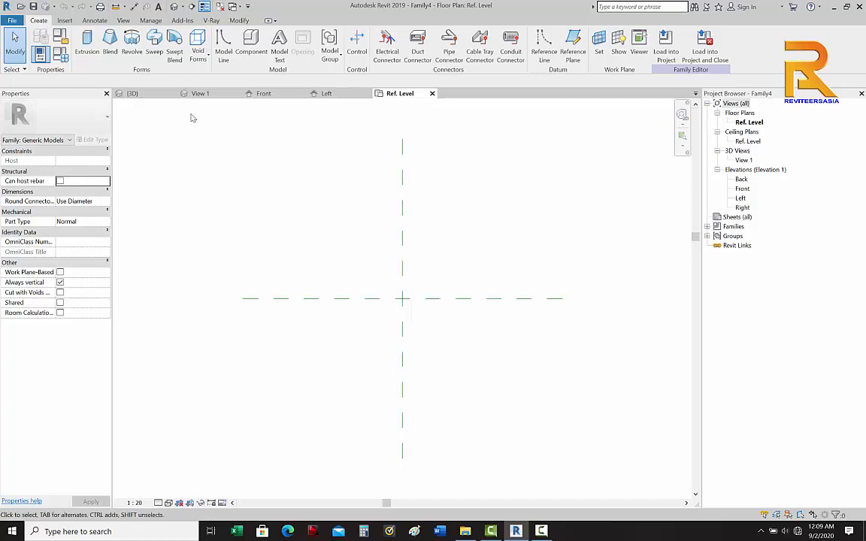
Step: In the Front elevation, draw a horizontal reference plane about 964 mm above the Ref. Level, crossing the vertical centre plane
double_click(742, 189)
middle_click_drag(474, 268, 502, 224)
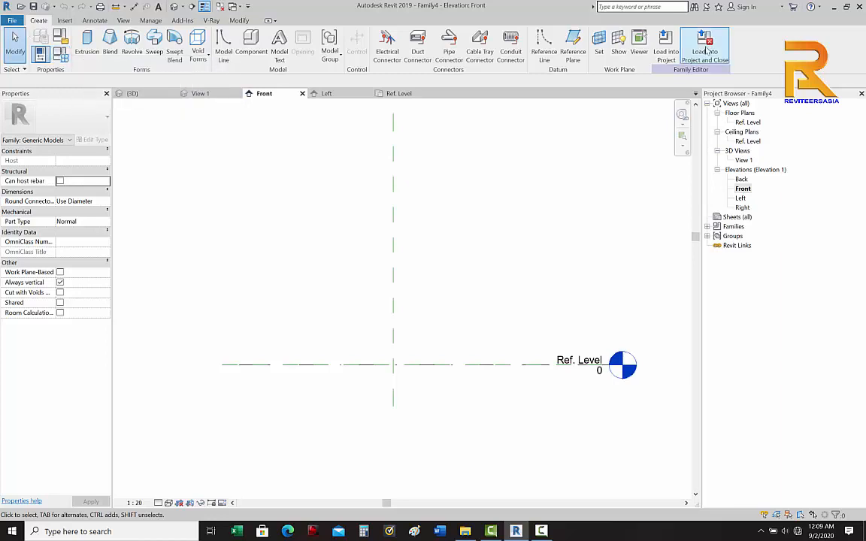
left_click(573, 45)
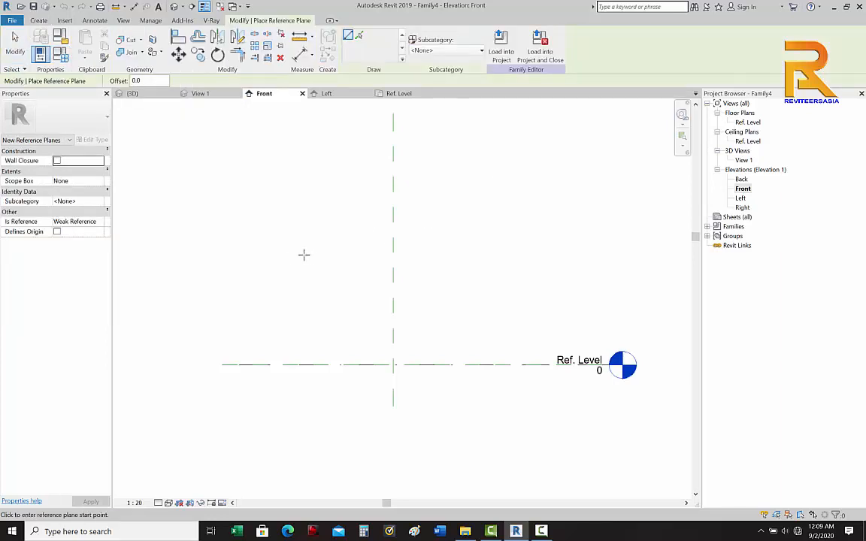
left_click(254, 255)
left_click(497, 256)
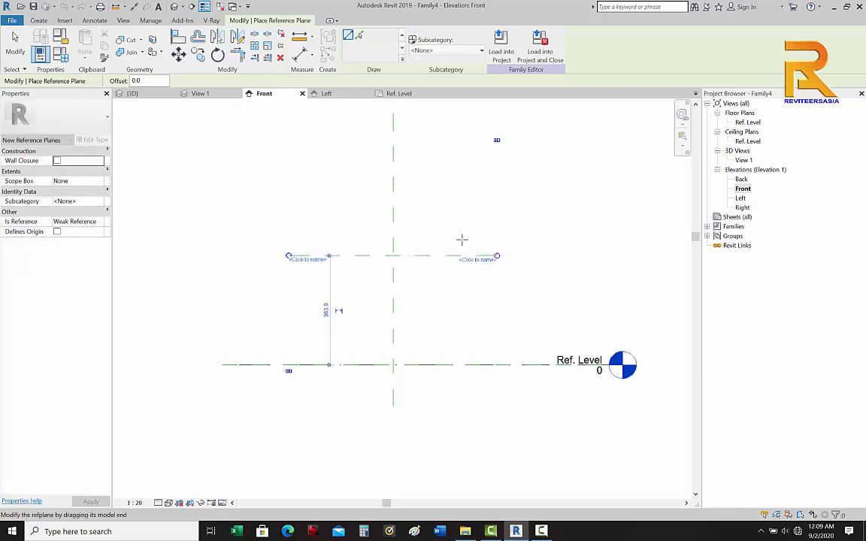
Step: Place an aligned dimension between the Ref. Level and the new horizontal reference plane
left_click(94, 20)
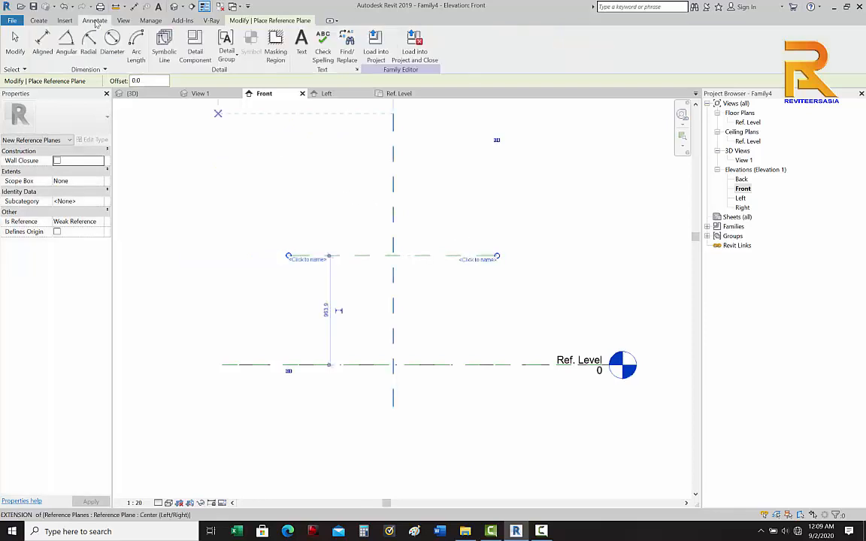
left_click(43, 47)
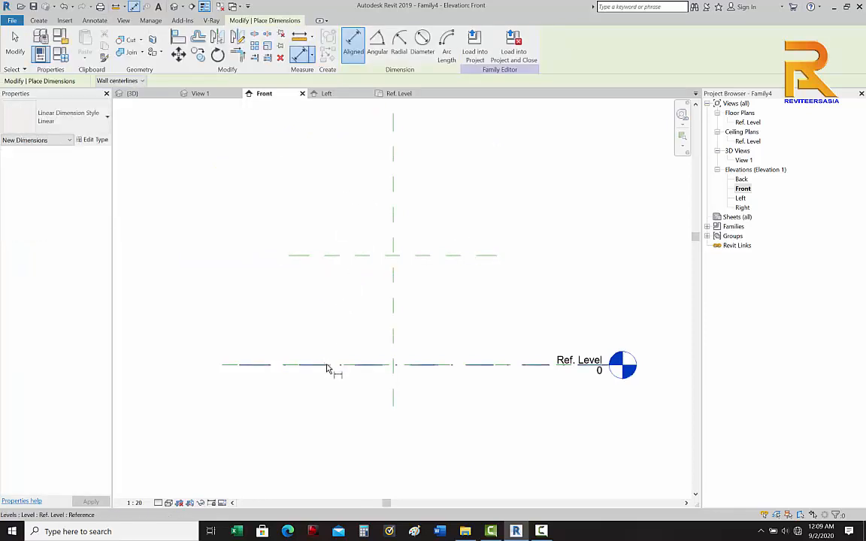
left_click(320, 256)
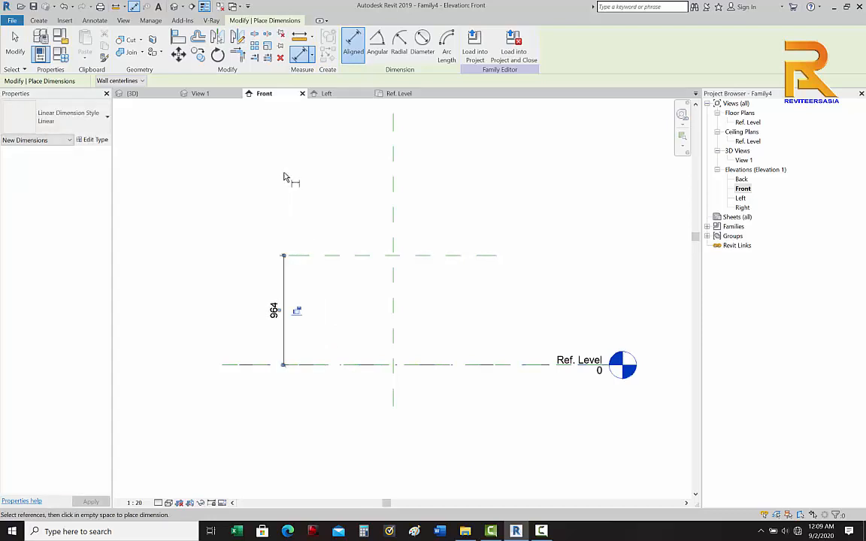
key("Escape")
Step: Label the vertical dimension with a new instance family parameter named Leg Height
left_click(284, 288)
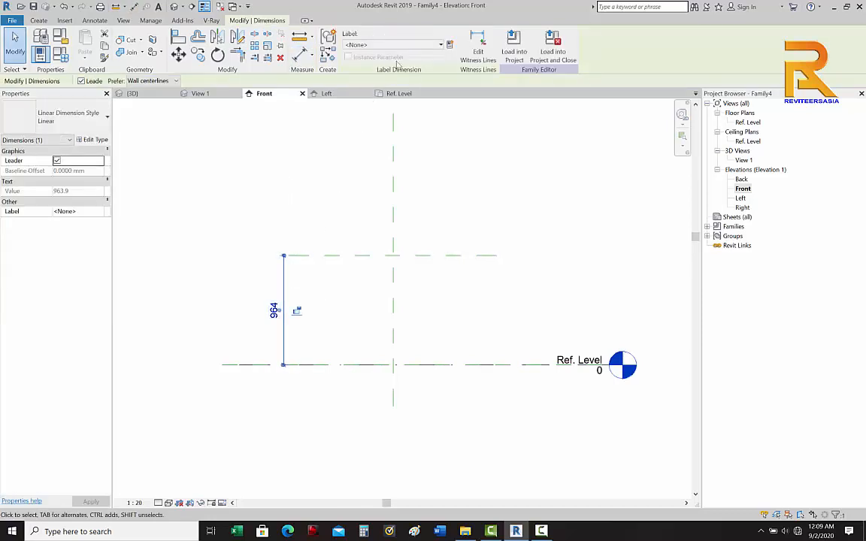
left_click(450, 46)
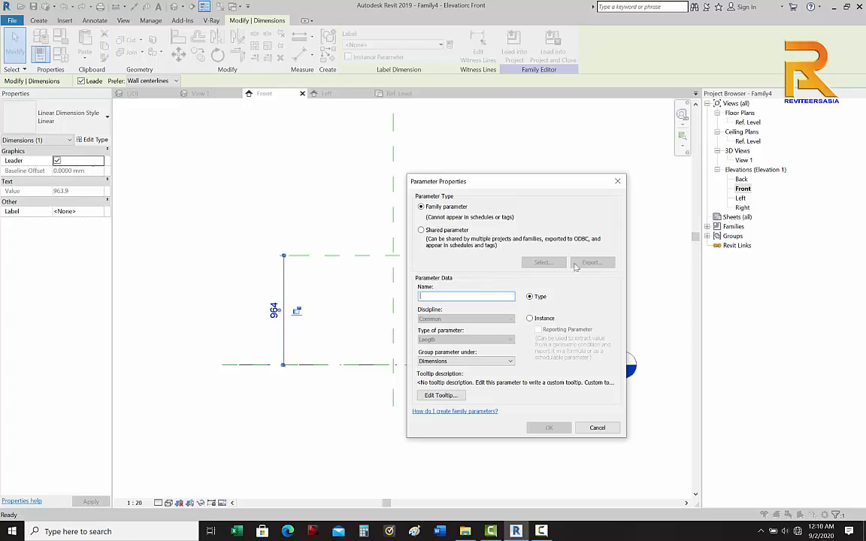
left_click(534, 321)
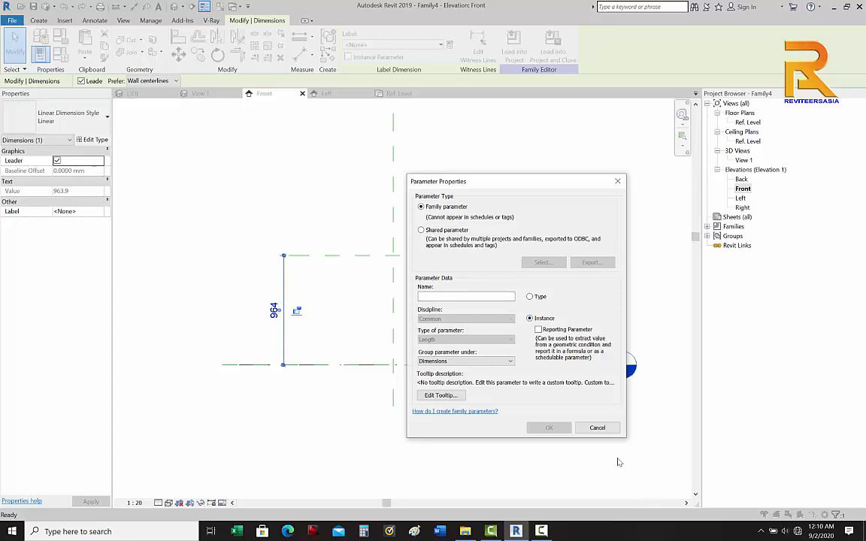
left_click(457, 296)
type("Leg Height")
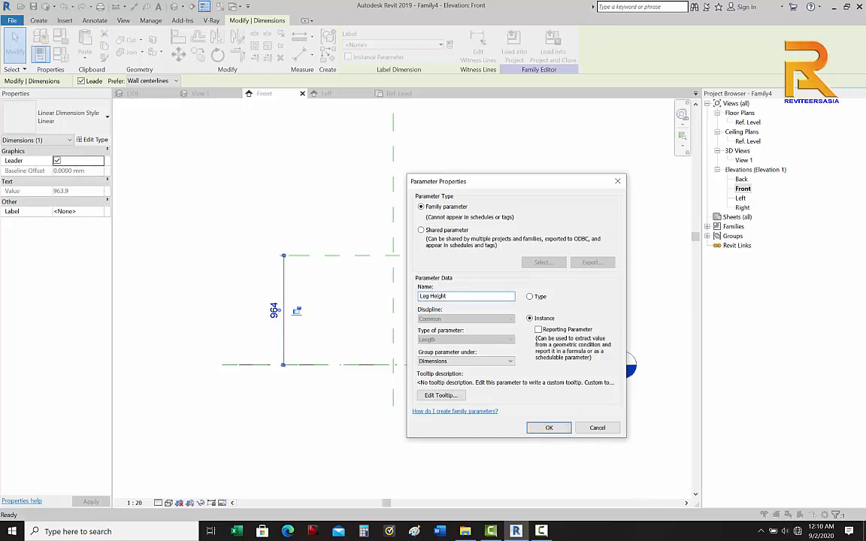
left_click(549, 428)
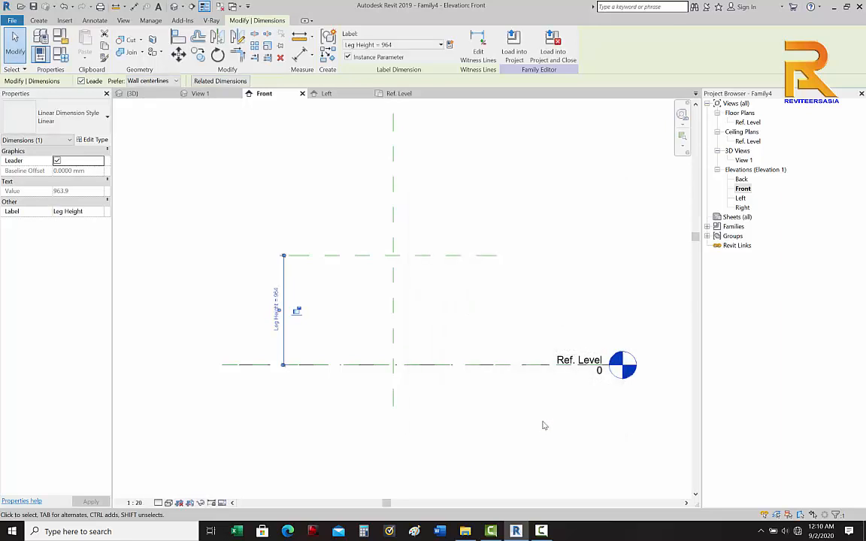
Step: Start a solid extrusion with the Ref. Level as its picked work plane and open the Ref. Level floor plan for sketching
left_click(467, 304)
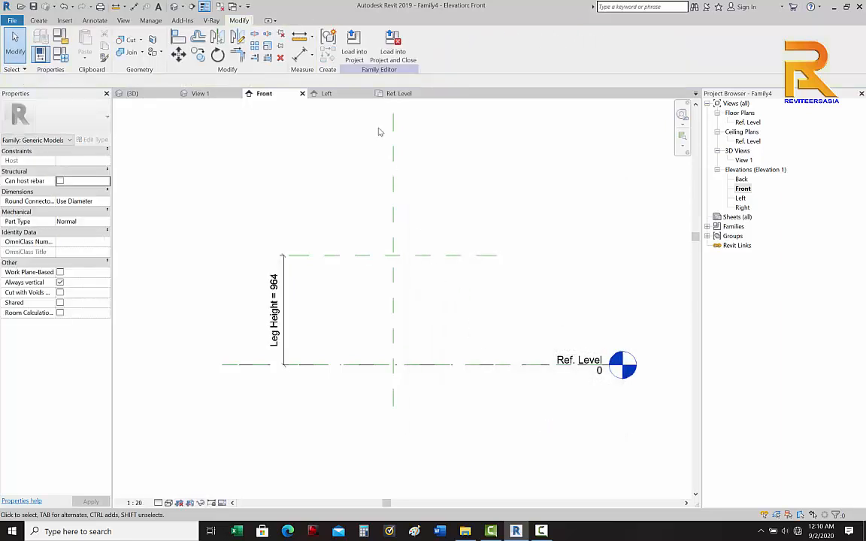
left_click(399, 94)
scroll(421, 321, "up", 2)
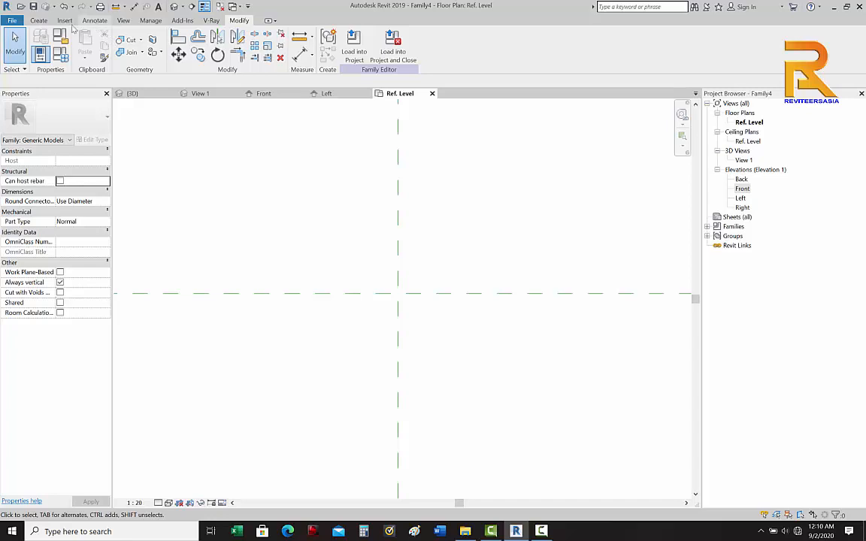
left_click(39, 21)
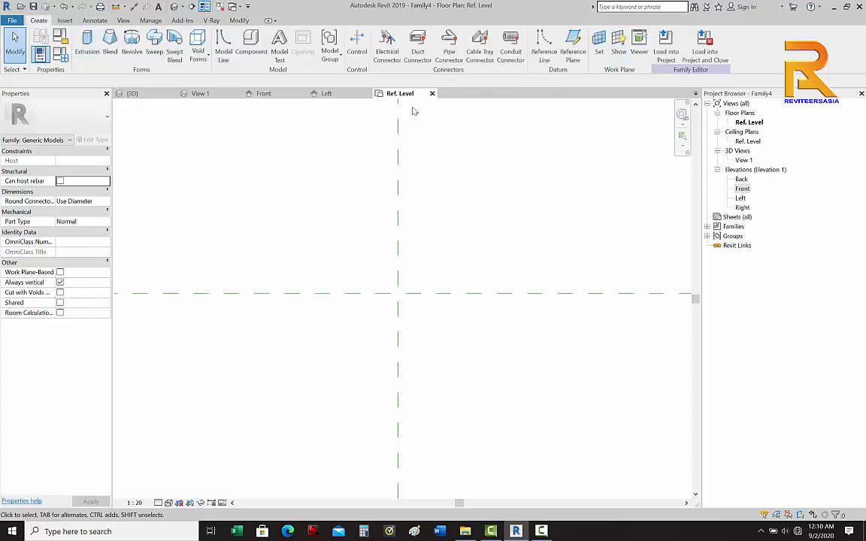
left_click(267, 94)
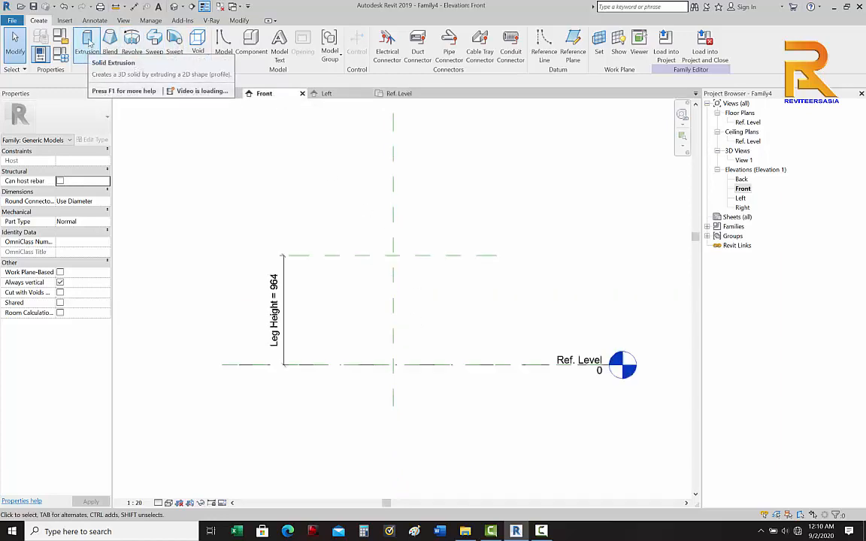
left_click(88, 42)
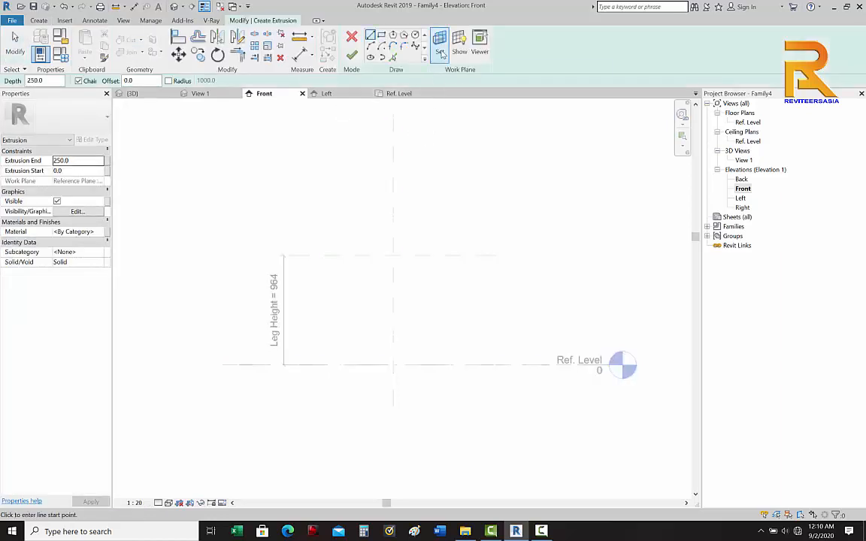
left_click(441, 51)
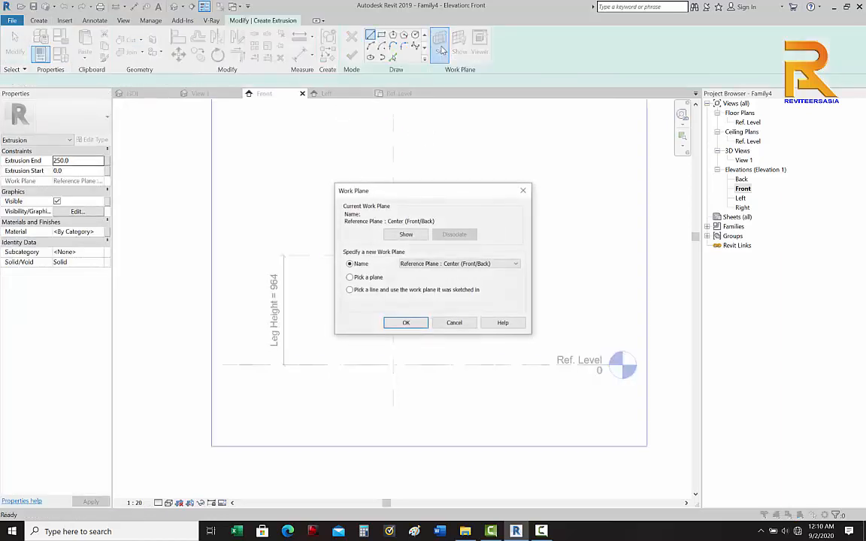
left_click(362, 278)
left_click(407, 322)
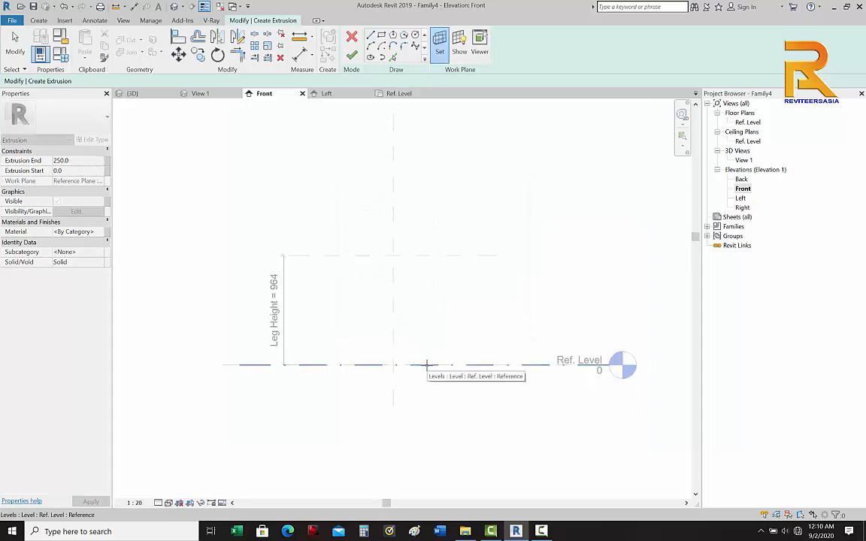
left_click(426, 365)
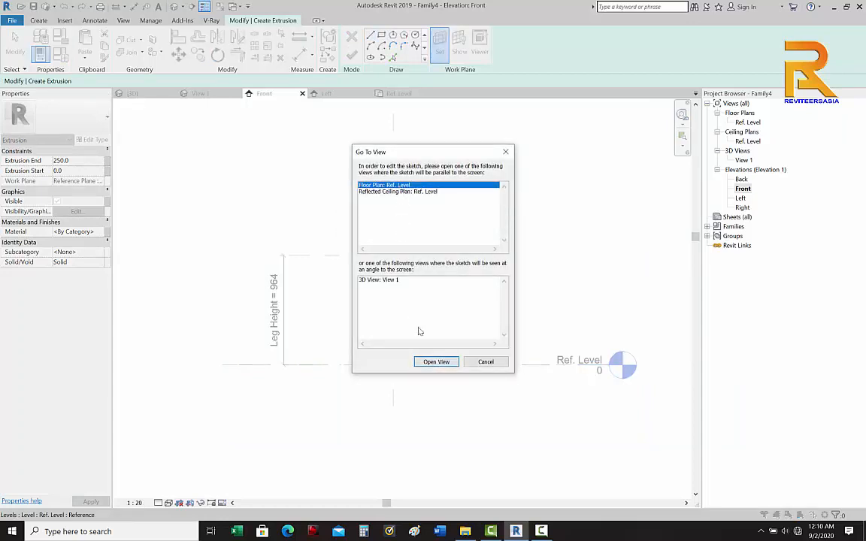
left_click(437, 362)
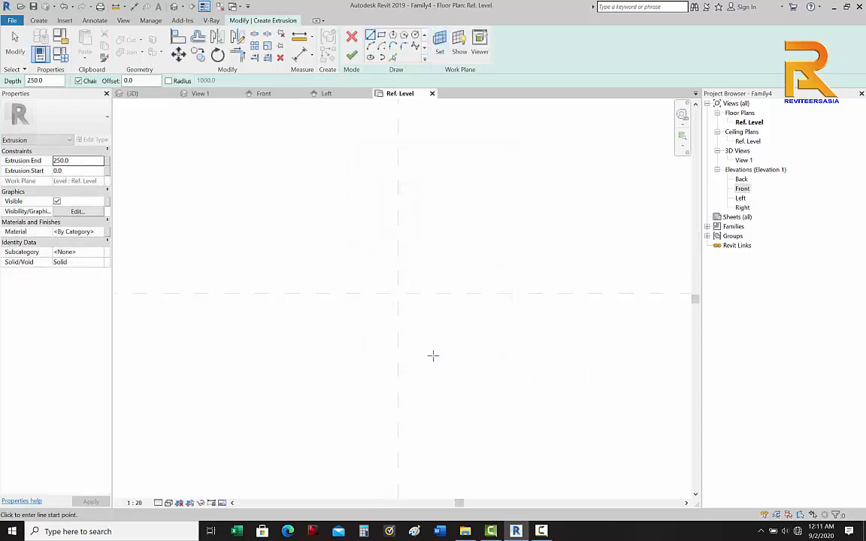
Step: Sketch a circle with a radius of about 60 mm centred on the intersection of the two centre reference planes
left_click(471, 295)
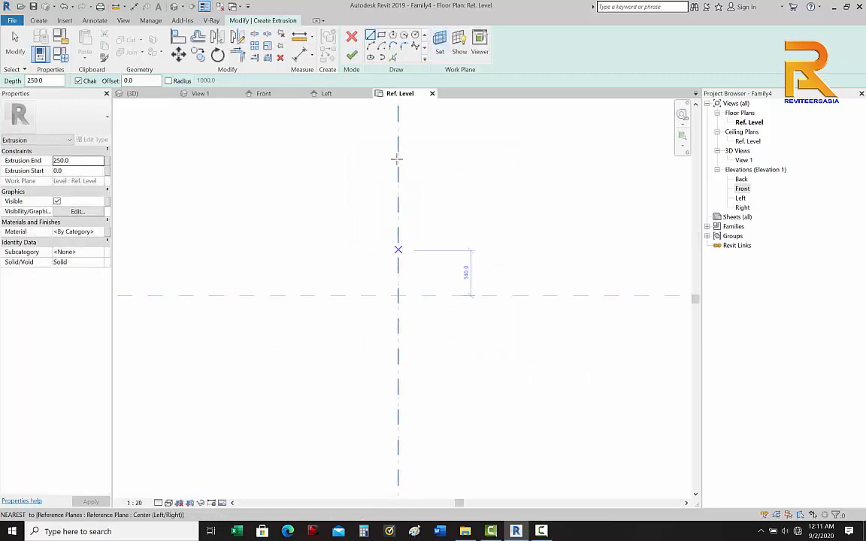
left_click(415, 36)
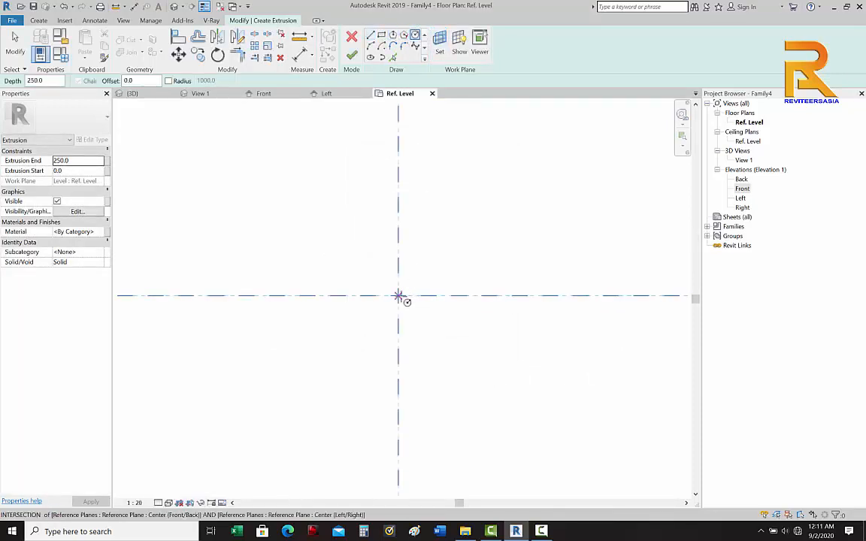
left_click(398, 295)
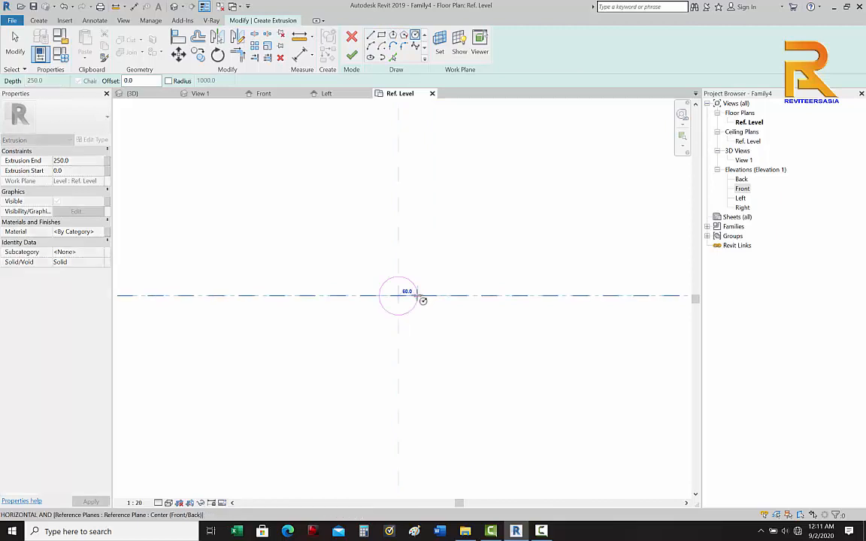
left_click(417, 285)
scroll(411, 294, "up", 4)
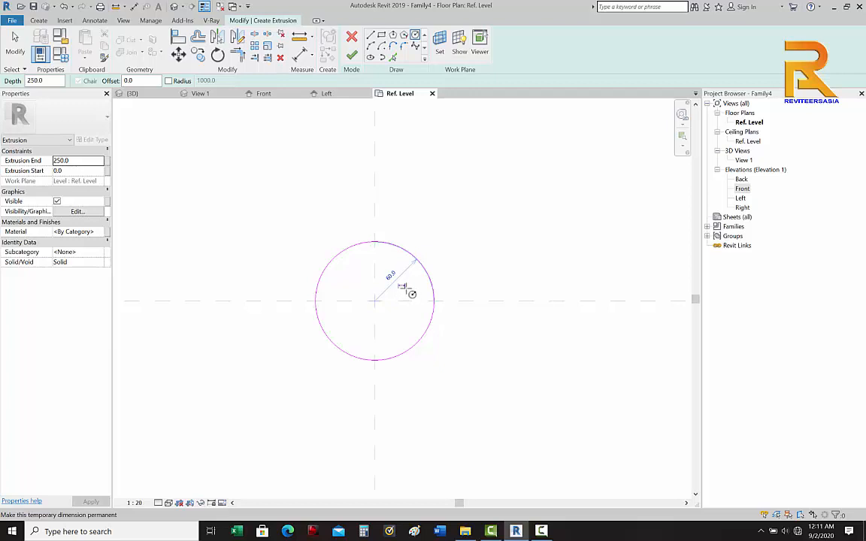
Step: Make the circle's temporary radius dimension permanent and label it with a new instance family parameter named Leg R
left_click(412, 293)
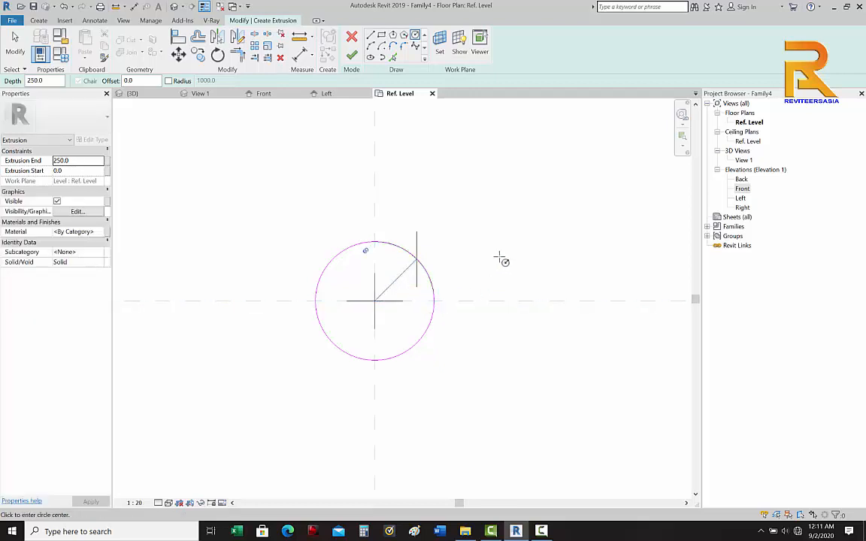
key("Escape")
left_click(409, 276)
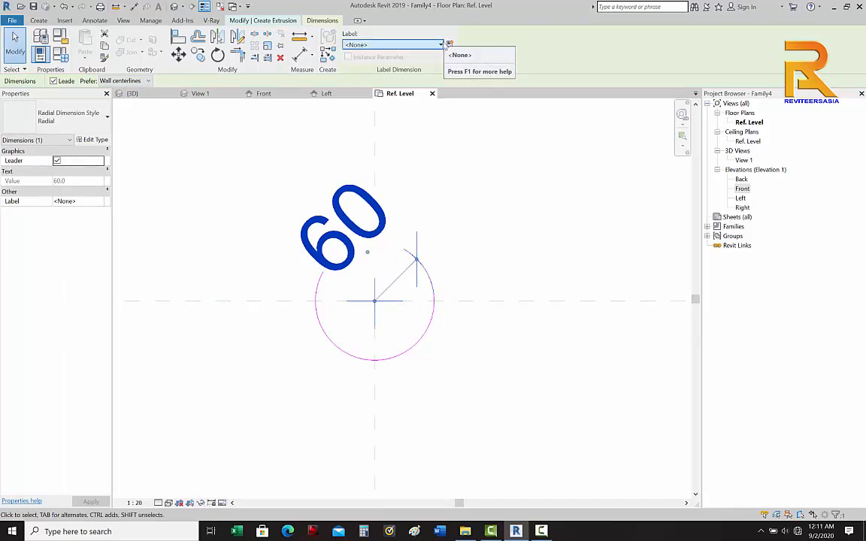
left_click(450, 45)
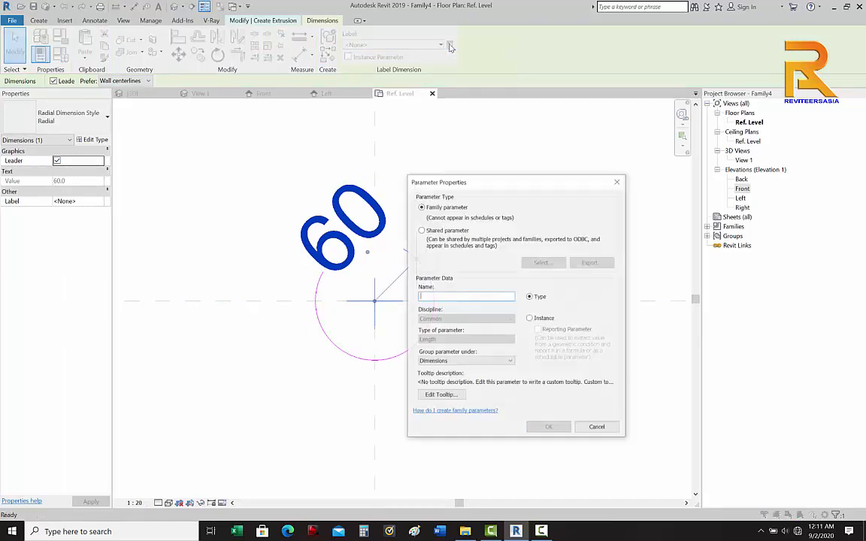
left_click(530, 319)
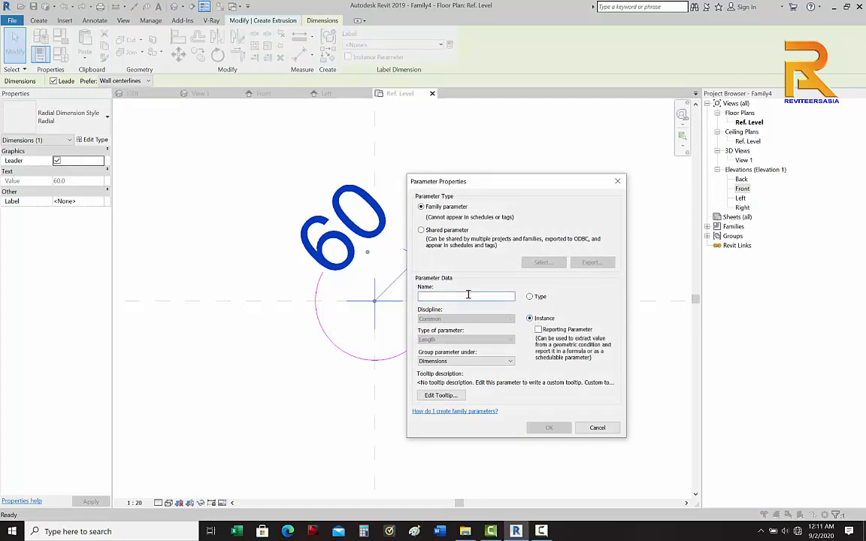
left_click(468, 296)
type("Leg R")
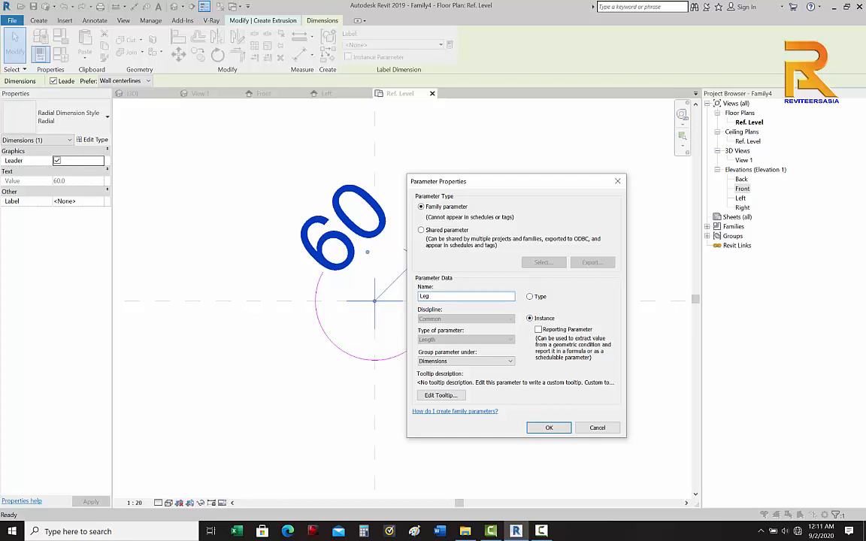
left_click(549, 428)
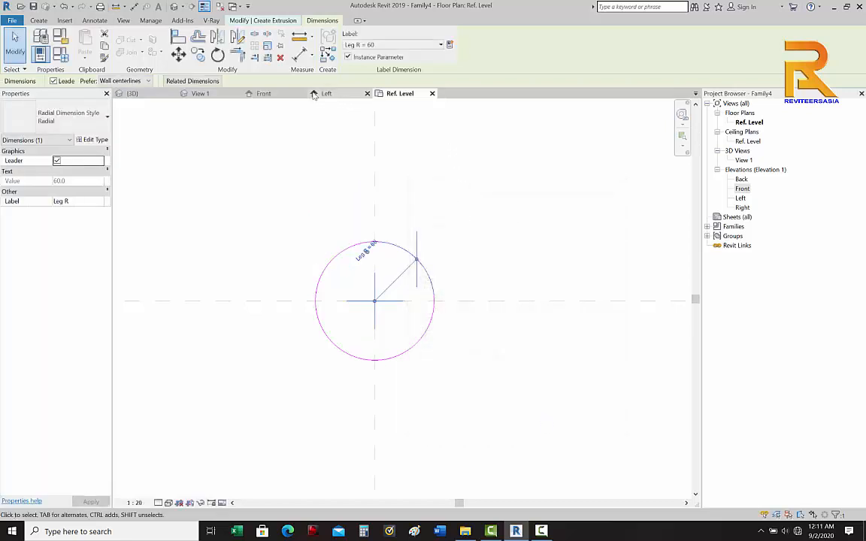
Step: Switch to the Front elevation and finish the circular leg extrusion
left_click(263, 93)
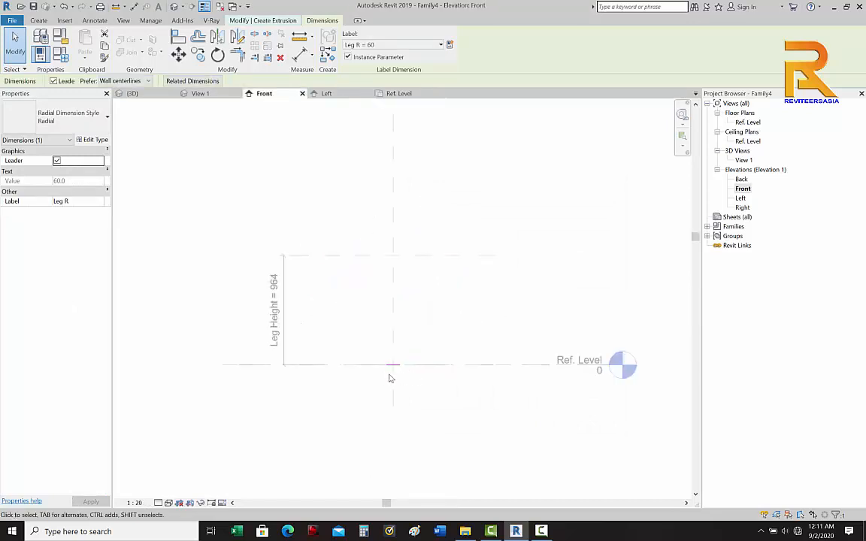
scroll(388, 377, "up", 3)
middle_click_drag(389, 354, 372, 376)
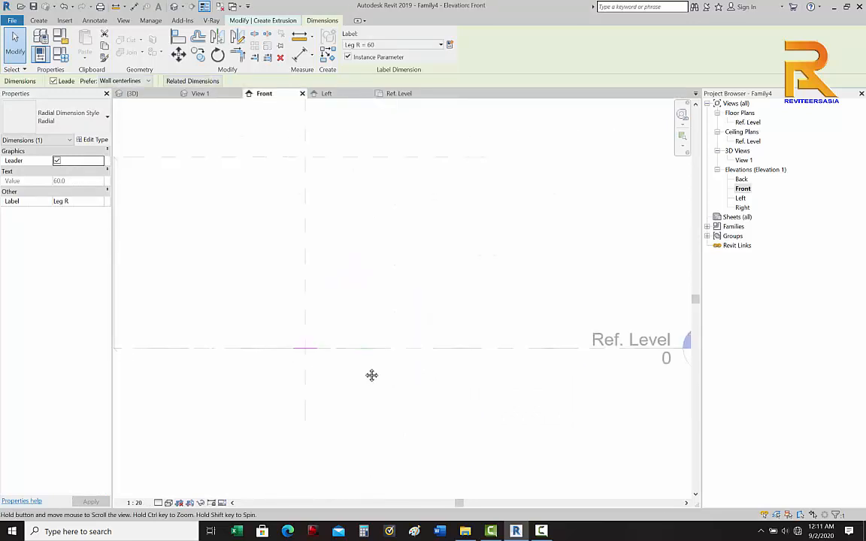
middle_click_drag(528, 385, 597, 461)
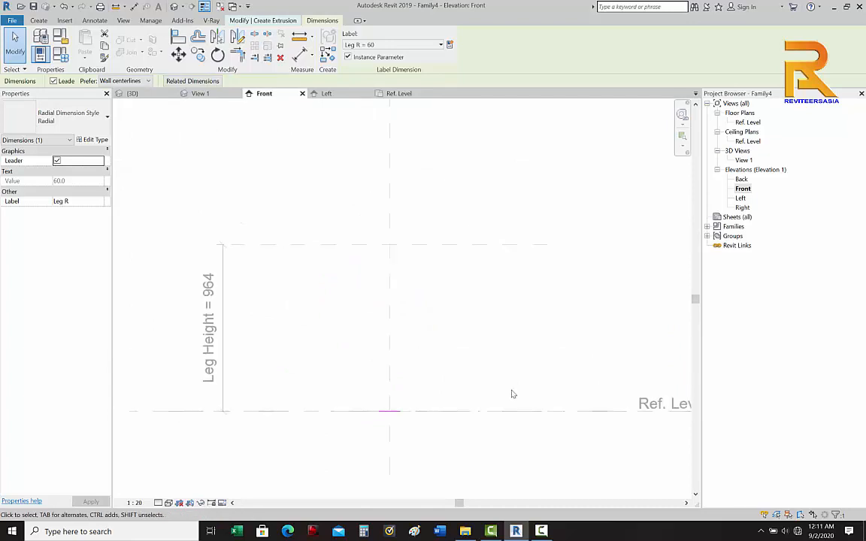
left_click(258, 22)
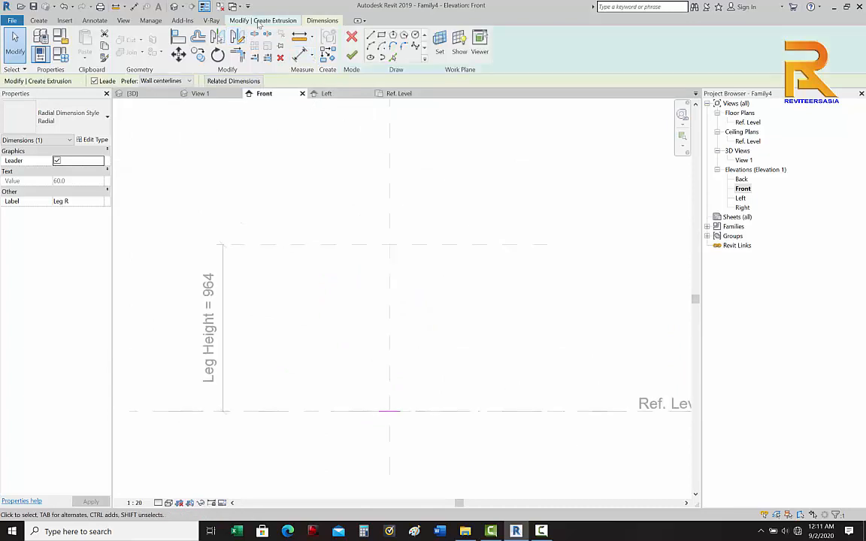
left_click(352, 55)
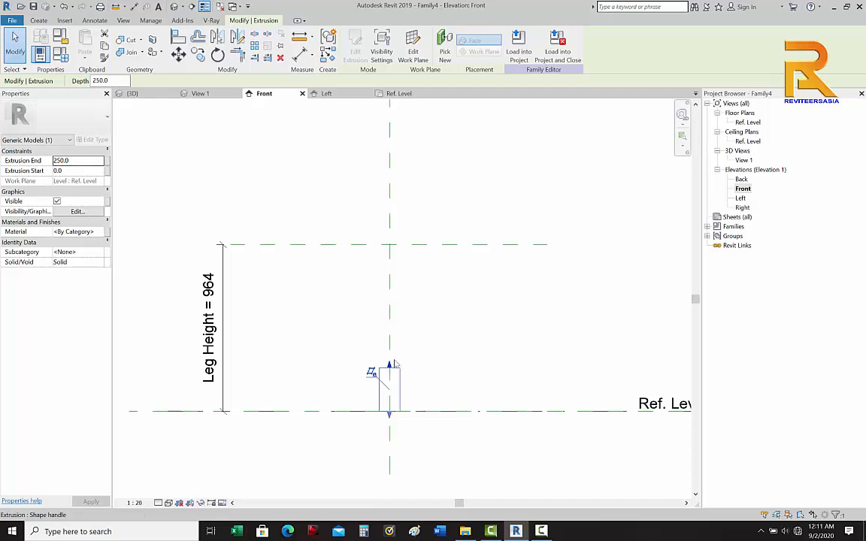
Step: Stretch the leg extrusion upward to about 576 mm and associate its Extrusion End with the Leg Height parameter
left_click_drag(390, 365, 390, 309)
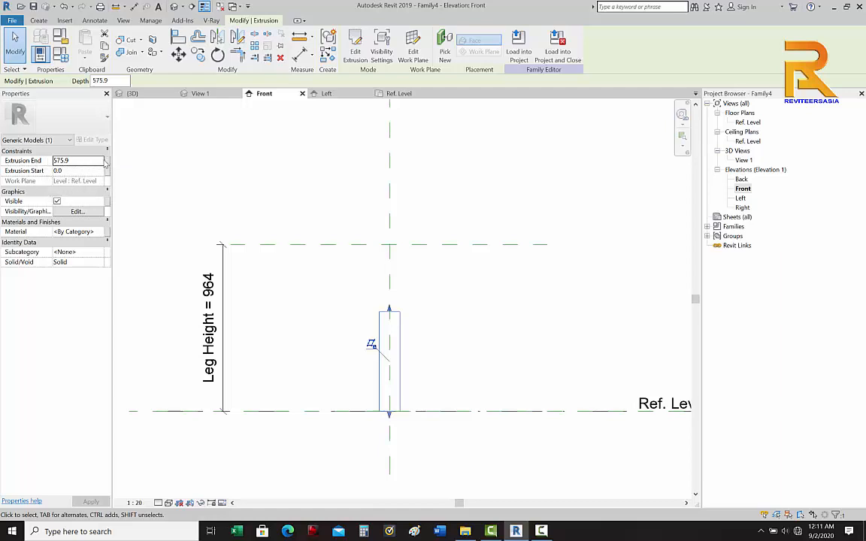
left_click(106, 161)
left_click(368, 234)
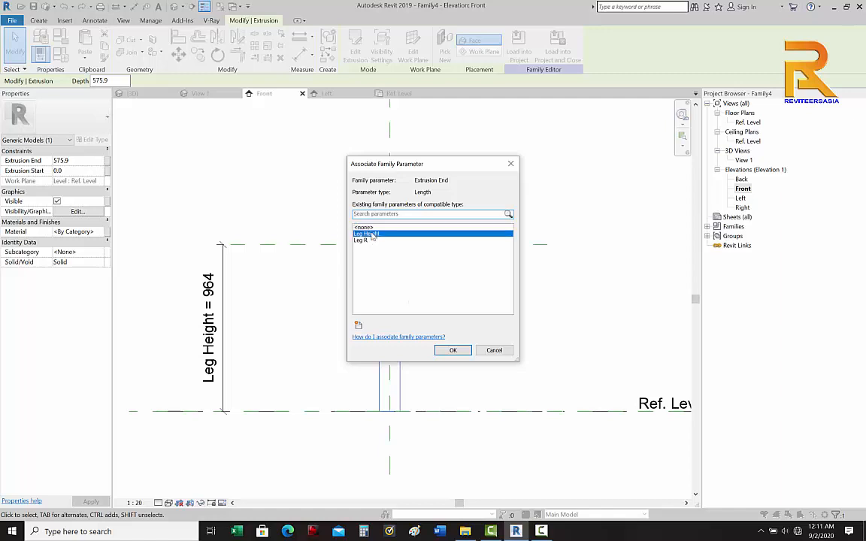
left_click(449, 350)
left_click(449, 344)
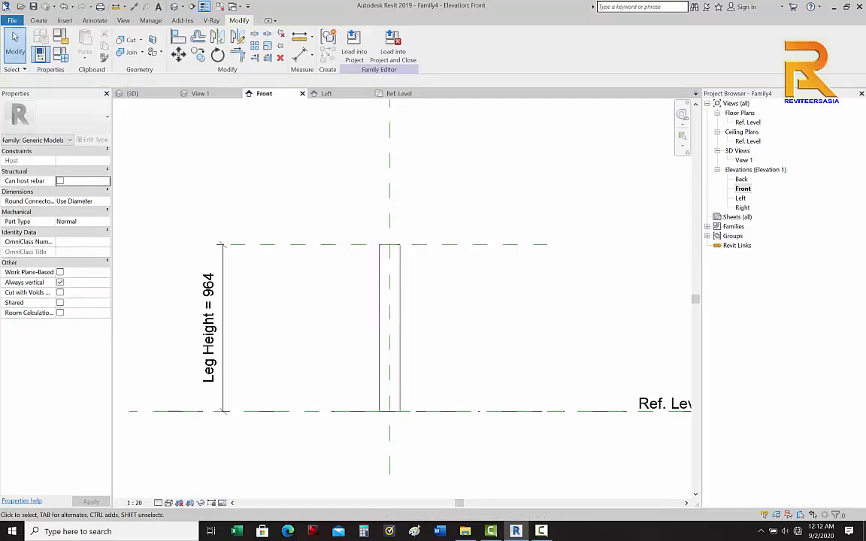
Step: Save the leg family as Link_leg in the 09012020 folder
left_click(12, 20)
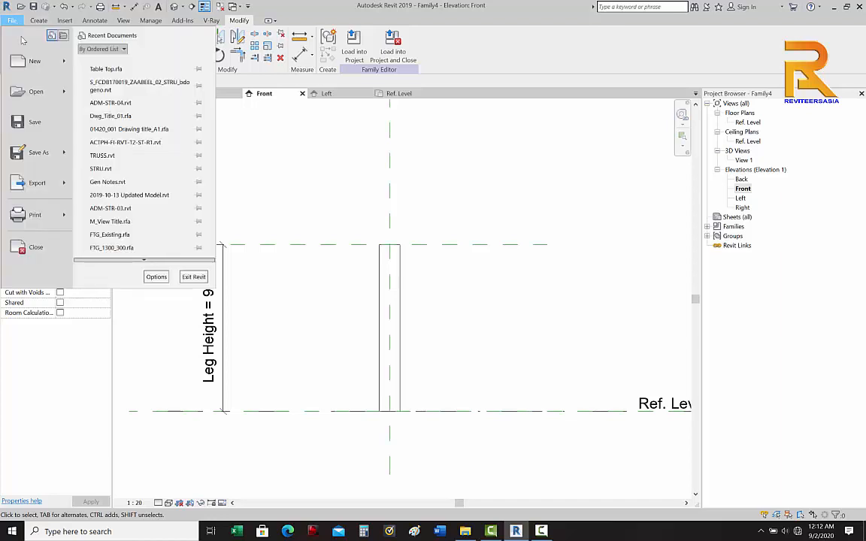
left_click(35, 122)
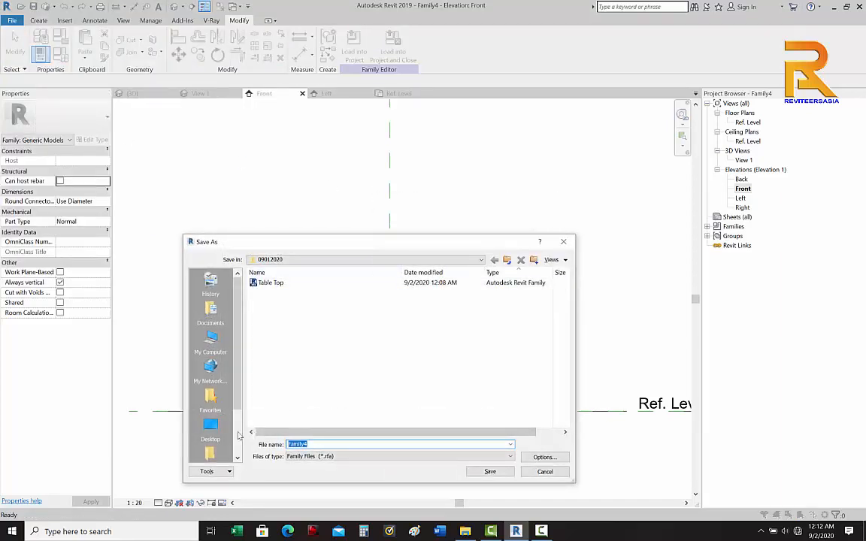
type("leg")
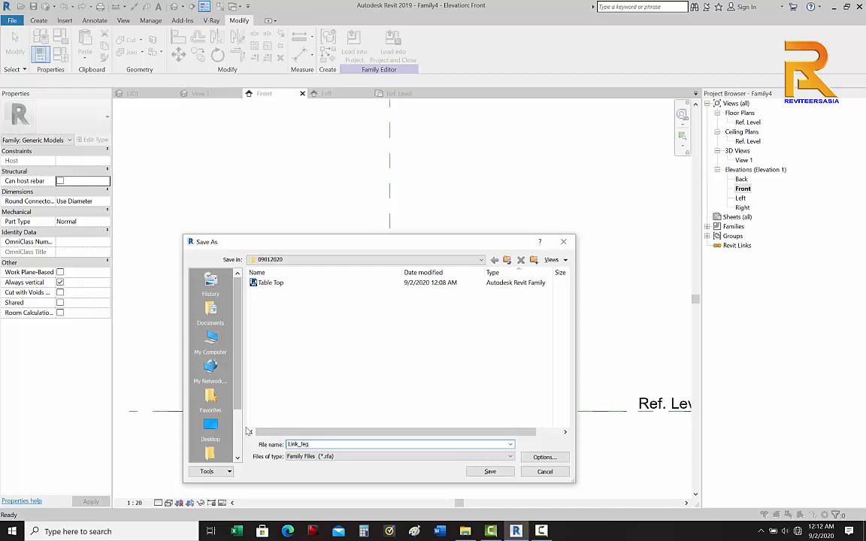
type("ink_leg")
left_click(491, 472)
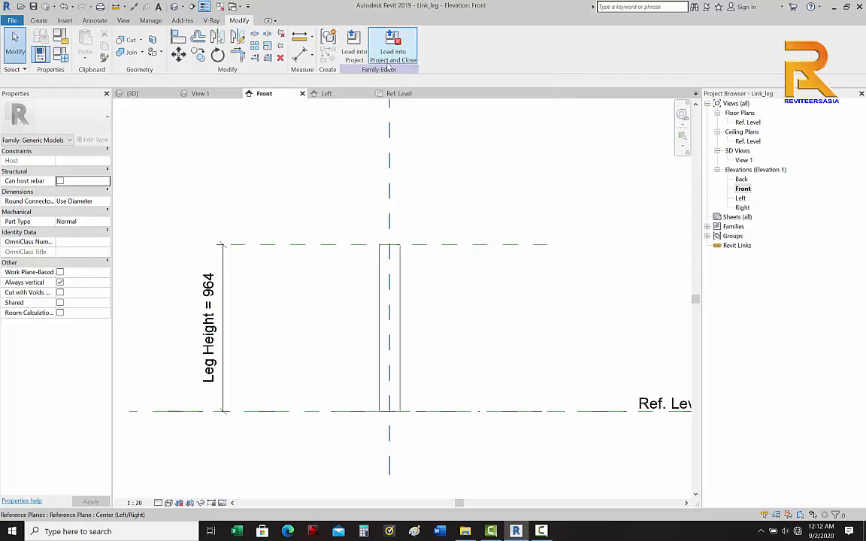
Step: Load Link_leg into the Table Top family, closing the leg family, and place one leg at the table top's long front edge
left_click(388, 67)
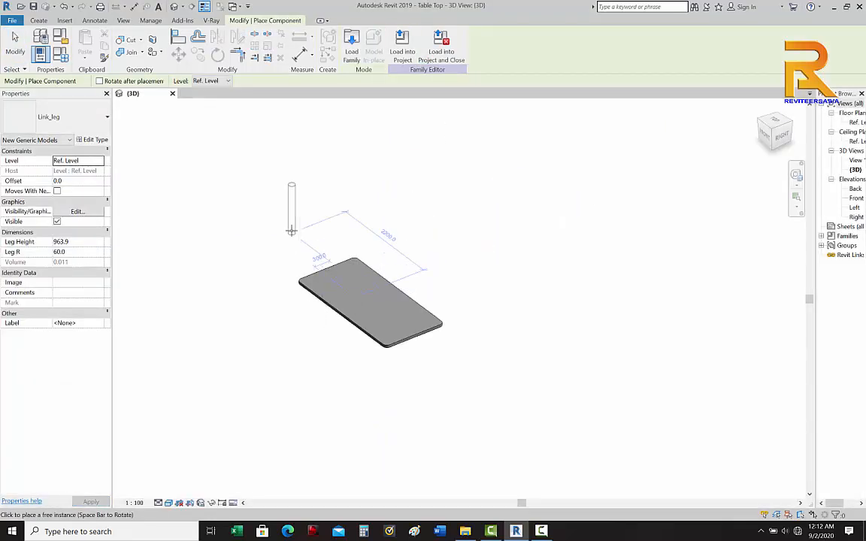
left_click(329, 327)
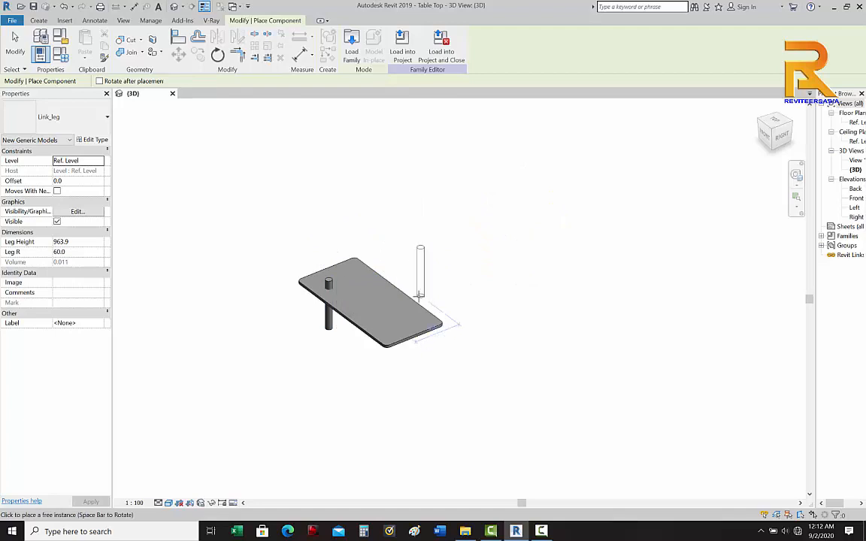
key("Escape")
key("Escape")
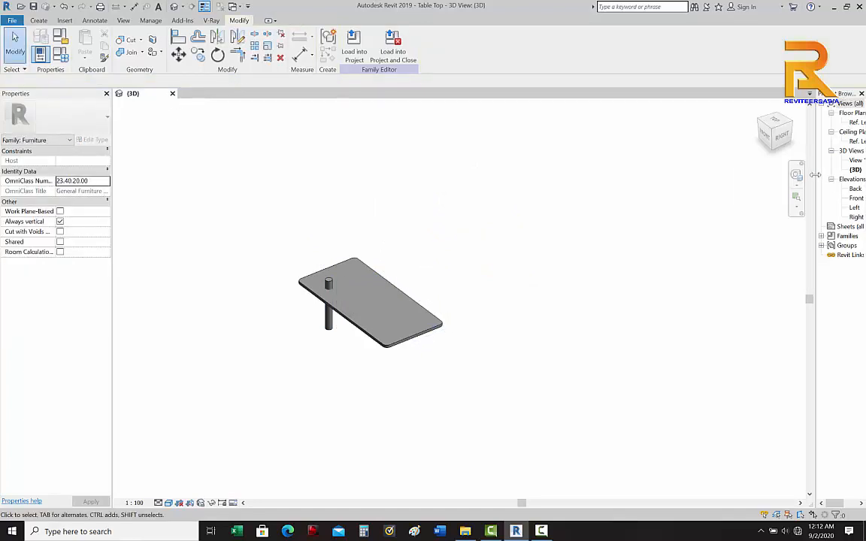
Step: Open the Front elevation of the Table Top family and select the placed Link_leg instance
left_click_drag(815, 174, 753, 175)
left_click(793, 198)
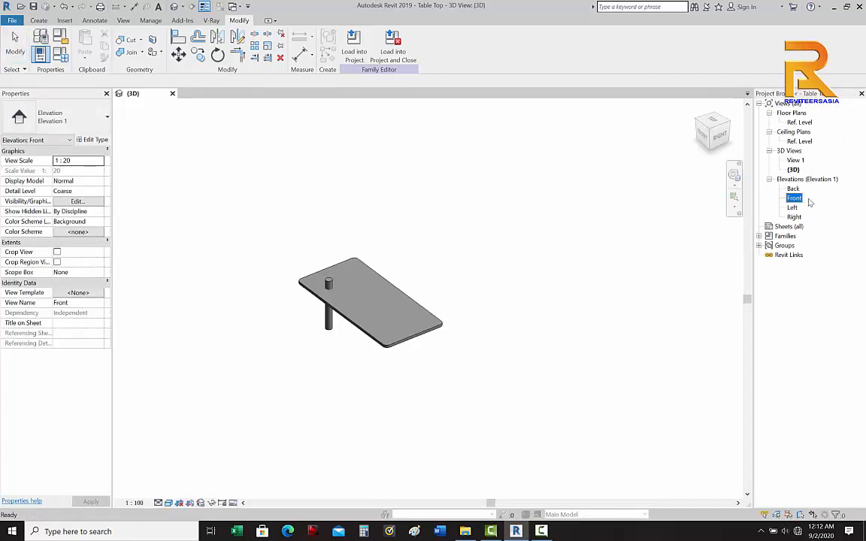
double_click(797, 199)
scroll(418, 243, "up", 3)
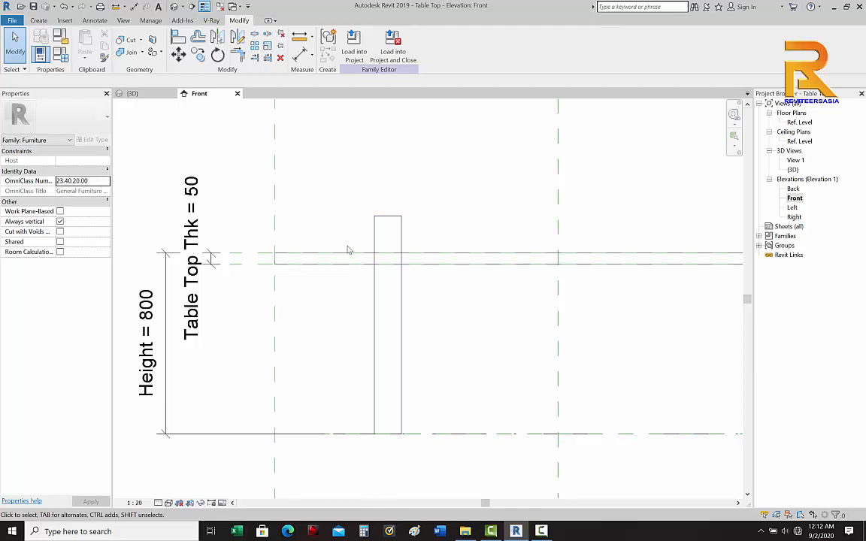
middle_click_drag(416, 255, 444, 189)
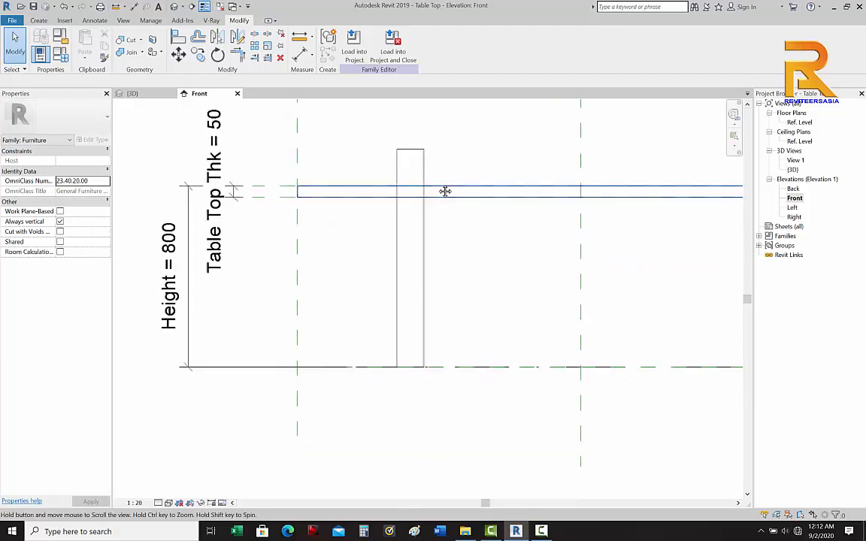
left_click(412, 151)
left_click(446, 153)
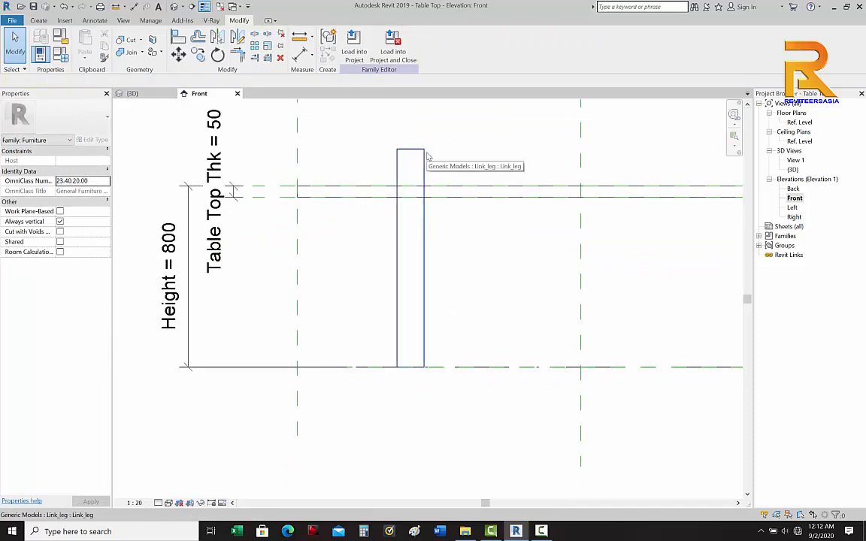
left_click(412, 151)
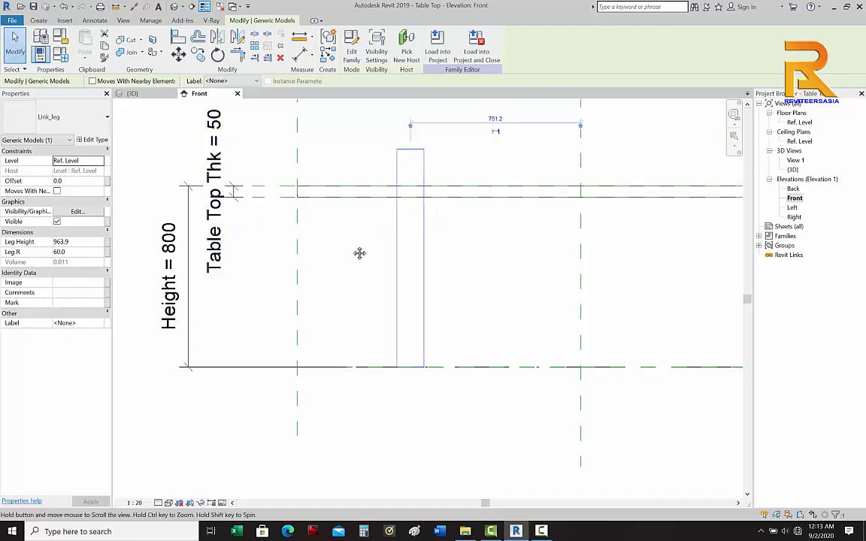
middle_click_drag(360, 252, 385, 253)
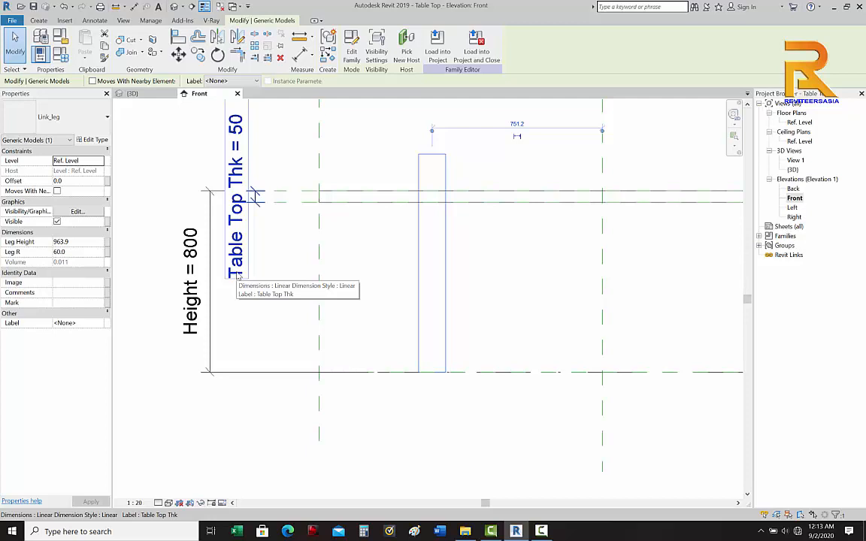
Step: Add a family parameter named Leg Height to the table family, as a Length type parameter grouped under Dimensions
left_click(63, 60)
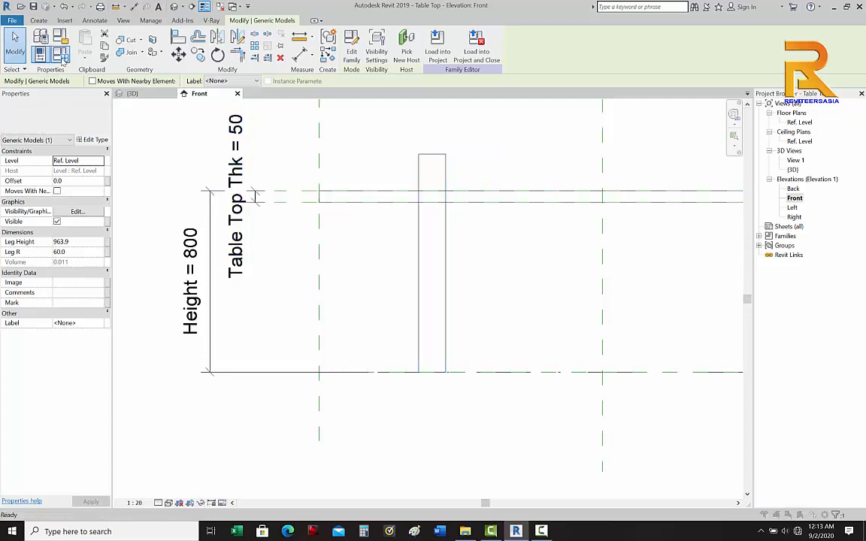
left_click_drag(145, 100, 484, 165)
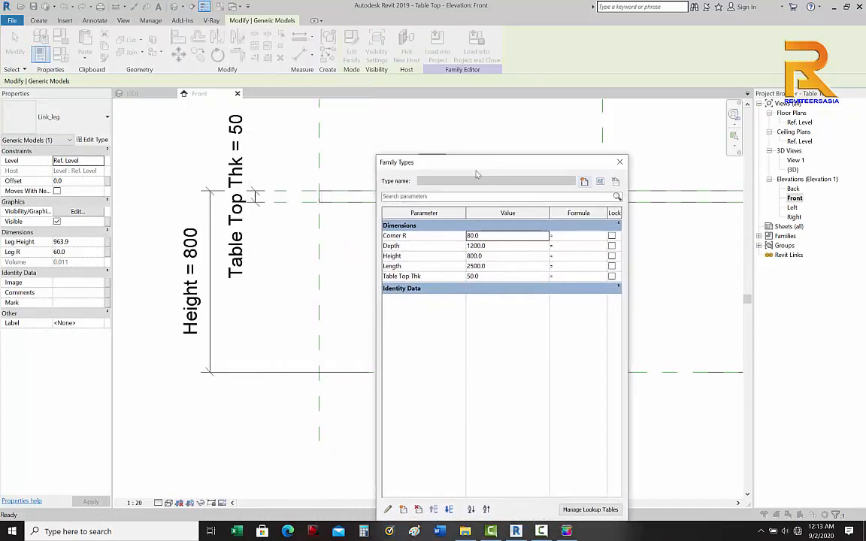
left_click(403, 510)
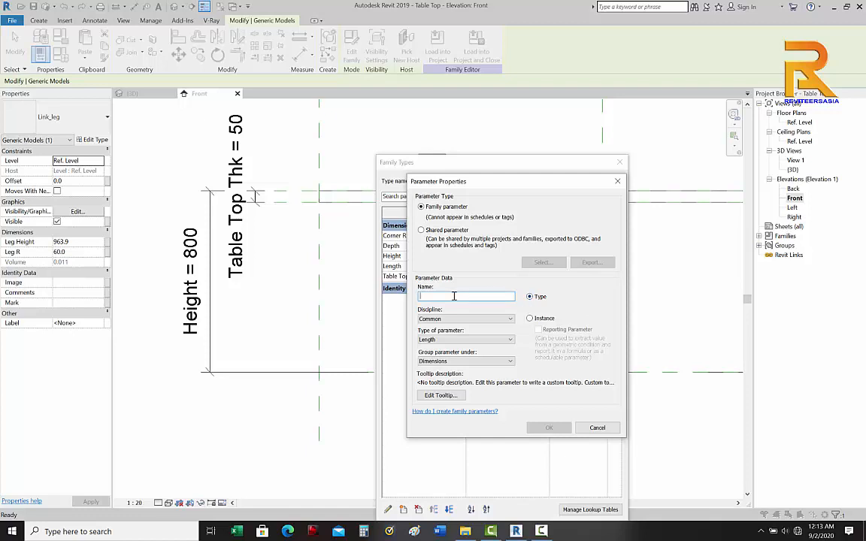
type("Leg Height")
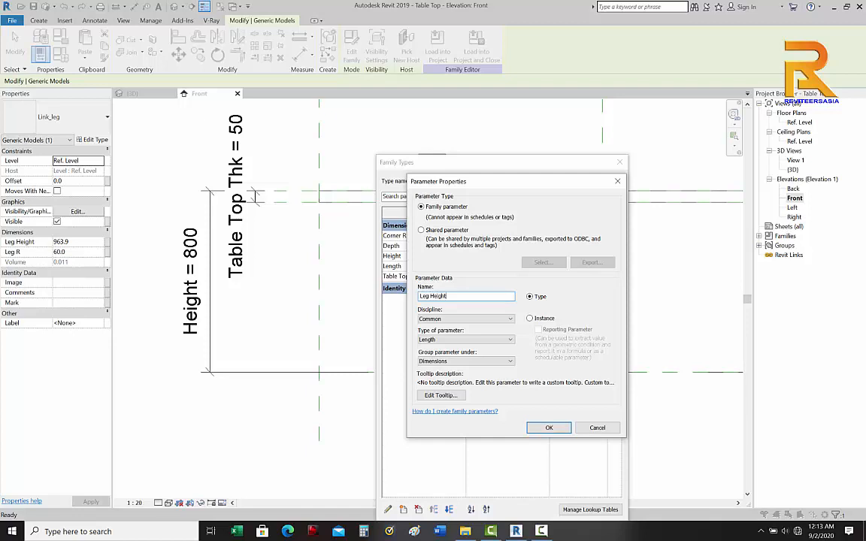
left_click(548, 428)
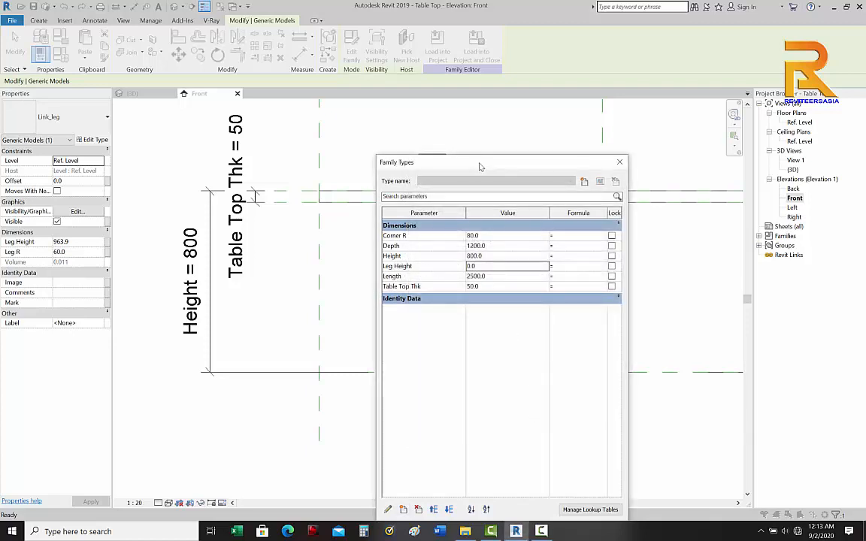
Step: Enlarge the Family Types dialog and widen its Formula column, narrowing the Parameter and Value columns
left_click_drag(432, 162, 221, 268)
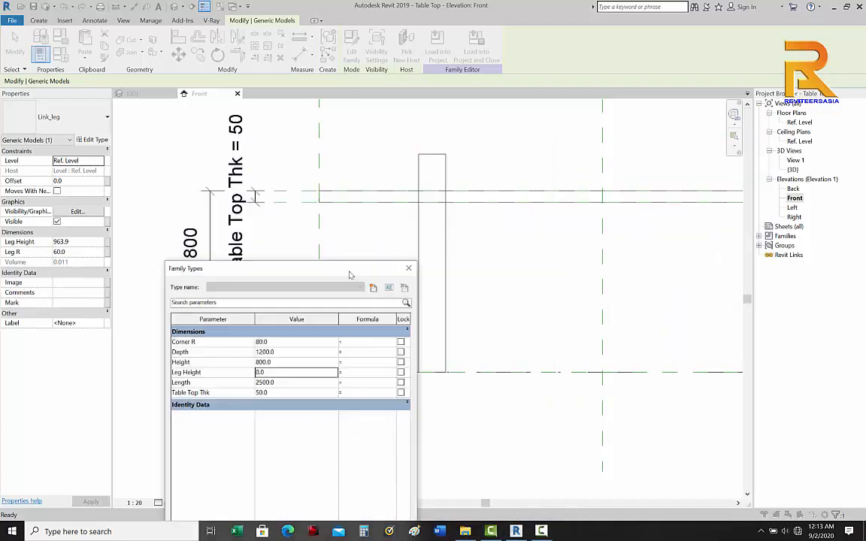
left_click_drag(332, 270, 510, 192)
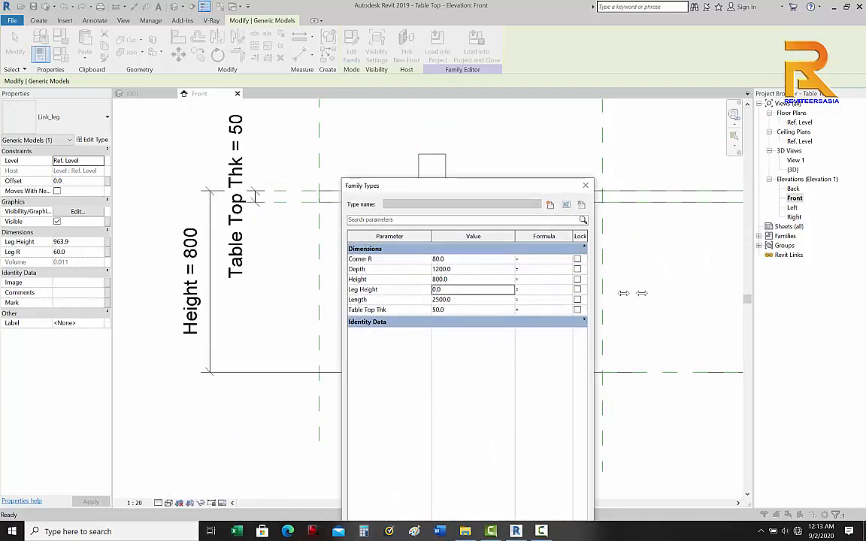
left_click_drag(595, 291, 661, 291)
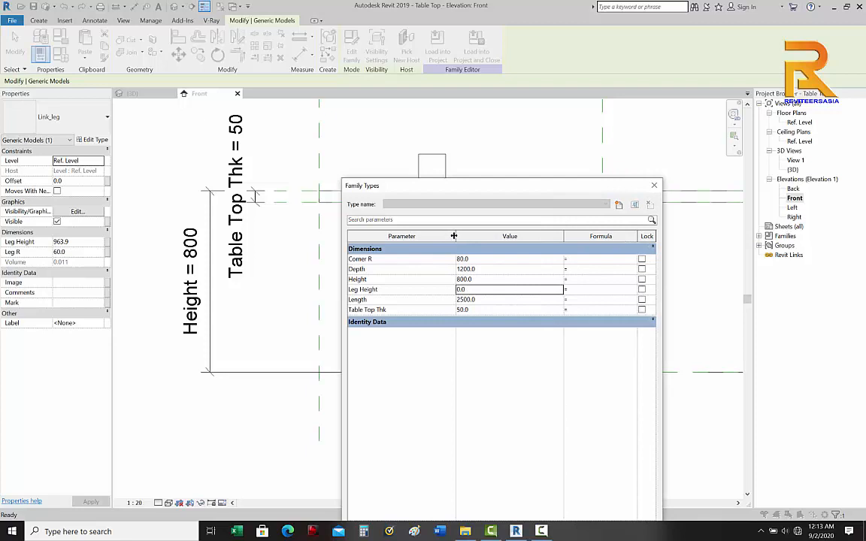
left_click_drag(454, 237, 408, 237)
left_click_drag(515, 236, 474, 237)
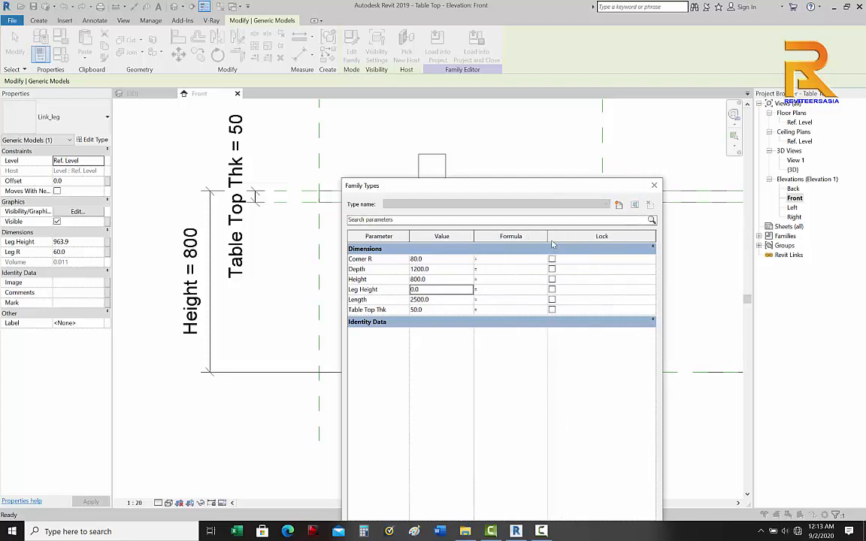
left_click_drag(549, 236, 600, 237)
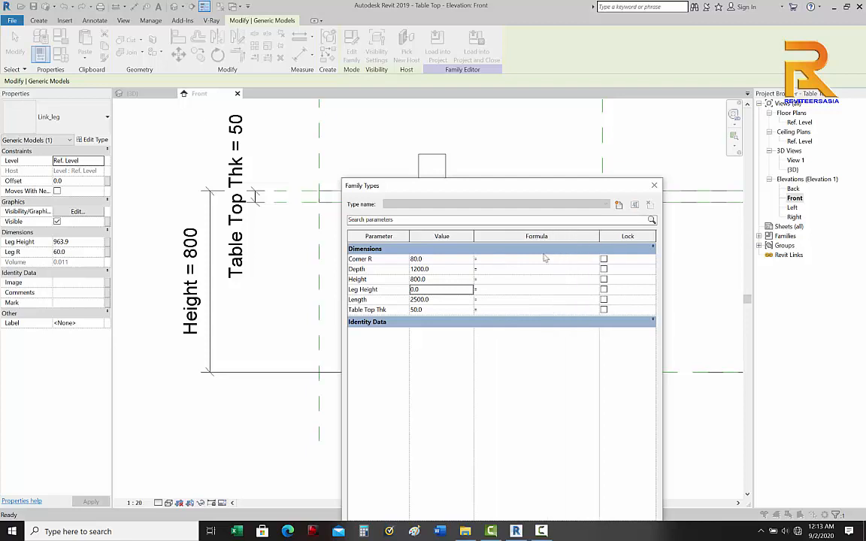
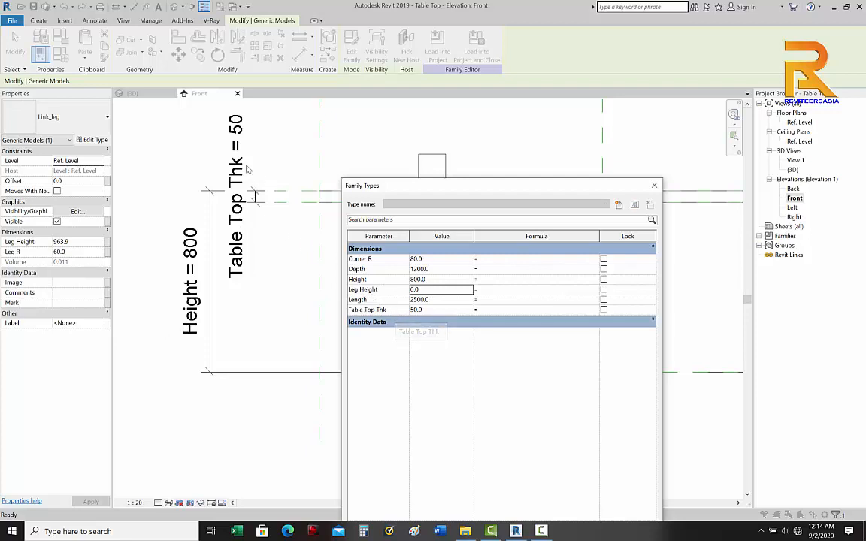
Step: Give the Leg Height parameter the formula Height - Table Top Thk, apply it and close the family types
left_click(391, 310)
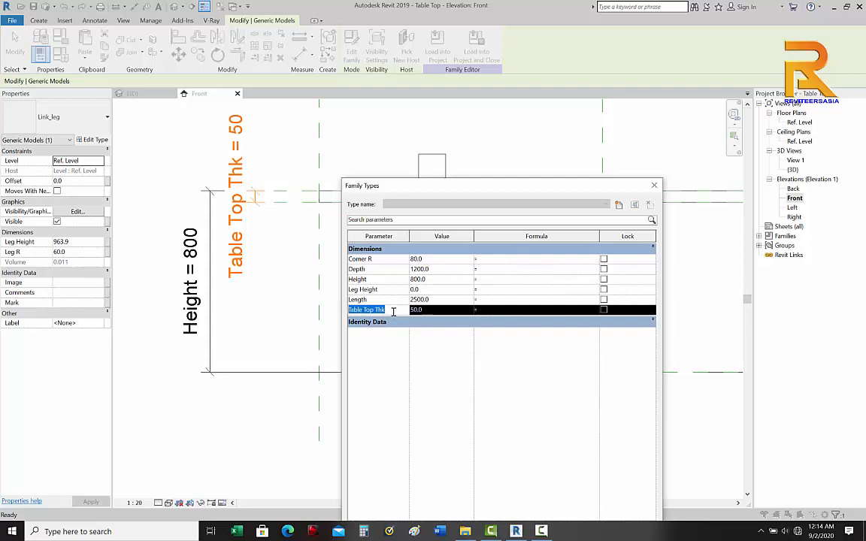
left_click(486, 292)
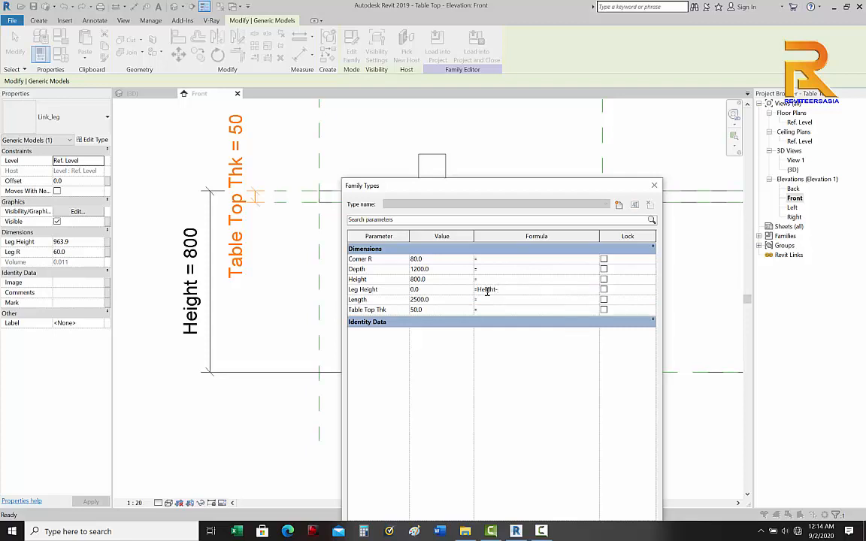
type("Height-Table Top Thk")
key("Tab")
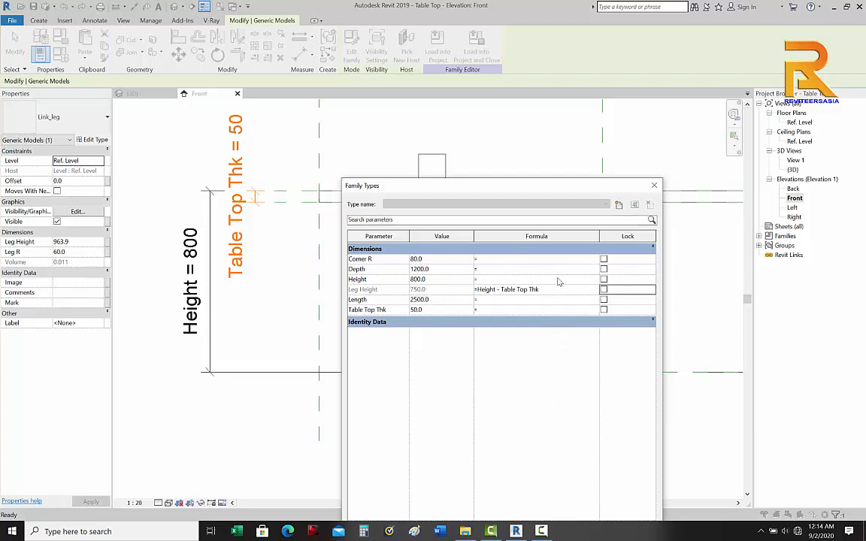
left_click_drag(535, 188, 674, 142)
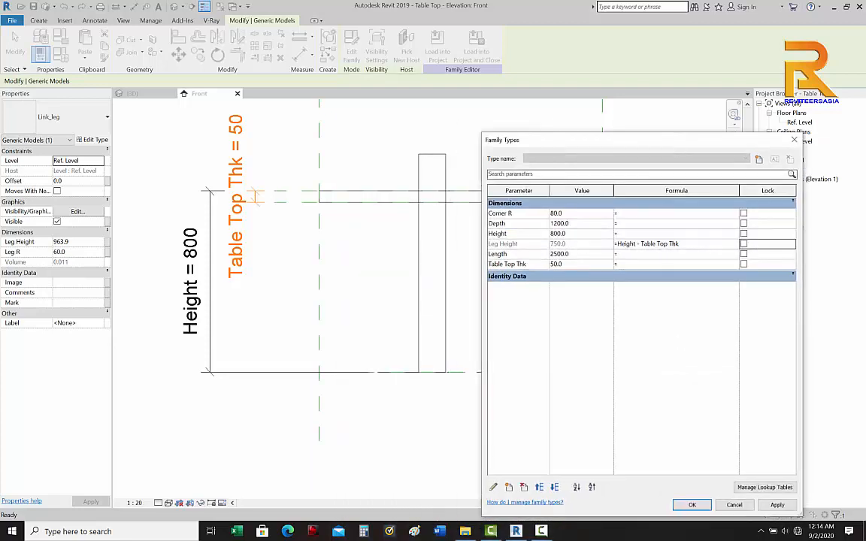
left_click(777, 509)
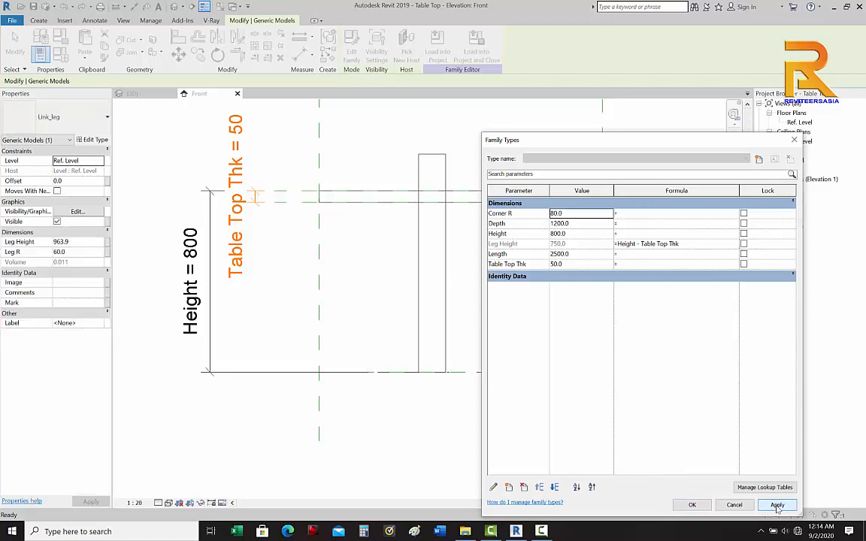
left_click(733, 505)
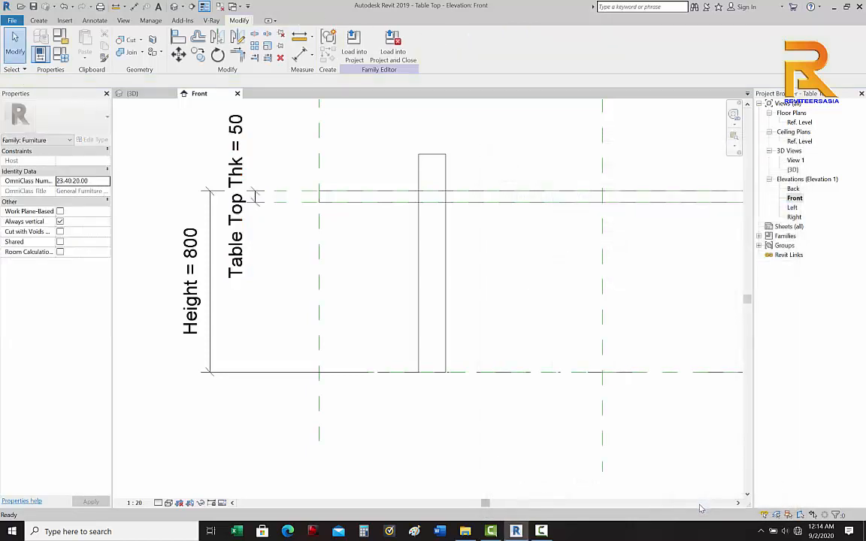
Step: Associate the Link_leg instance's Leg Height with the table family's Leg Height parameter
left_click(447, 285)
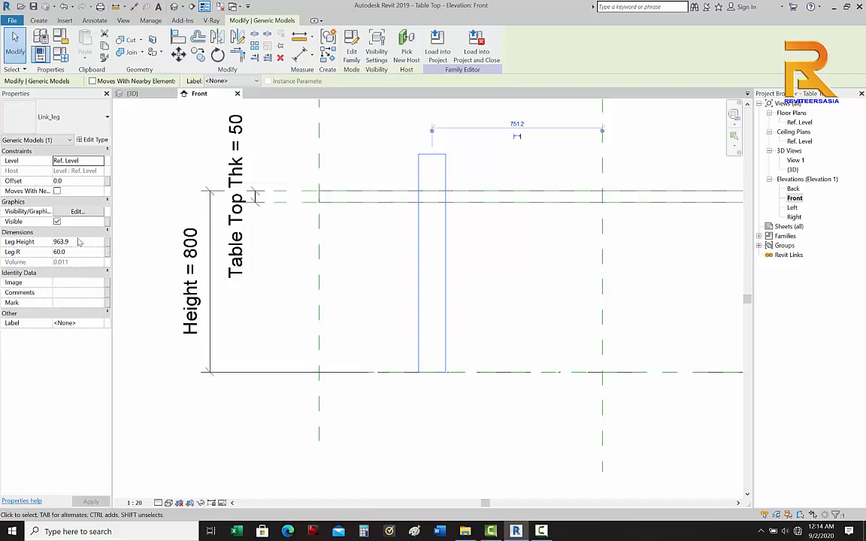
left_click(105, 241)
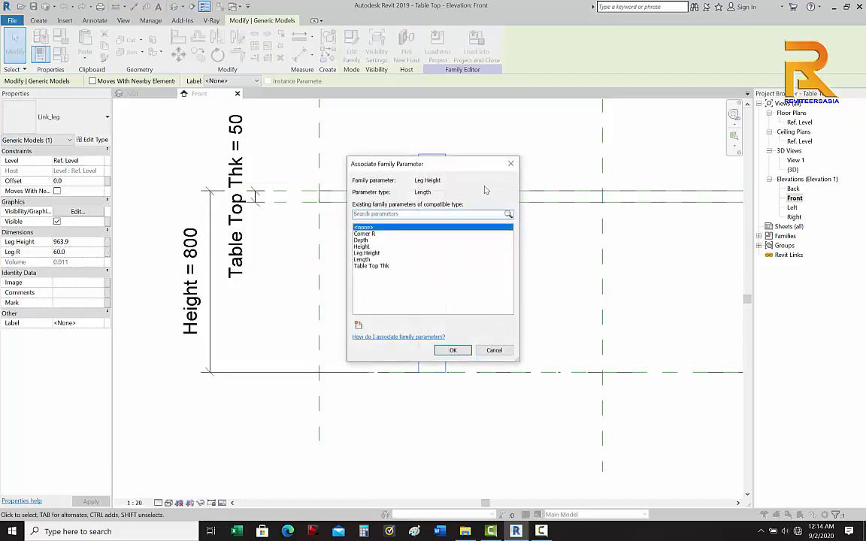
left_click_drag(470, 173, 677, 202)
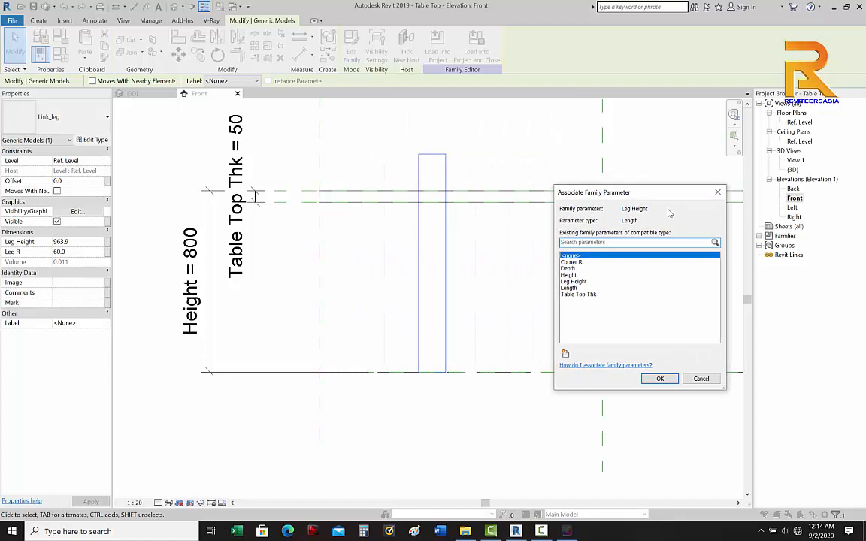
left_click(583, 281)
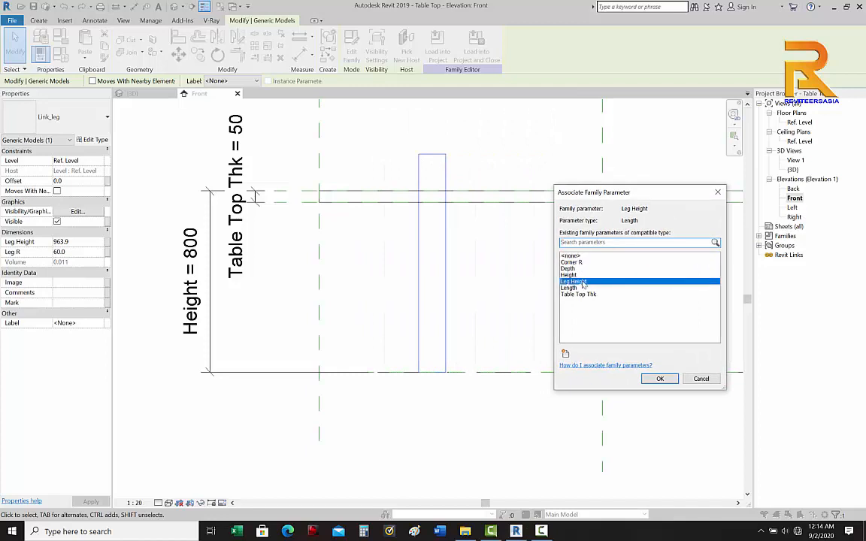
left_click(660, 378)
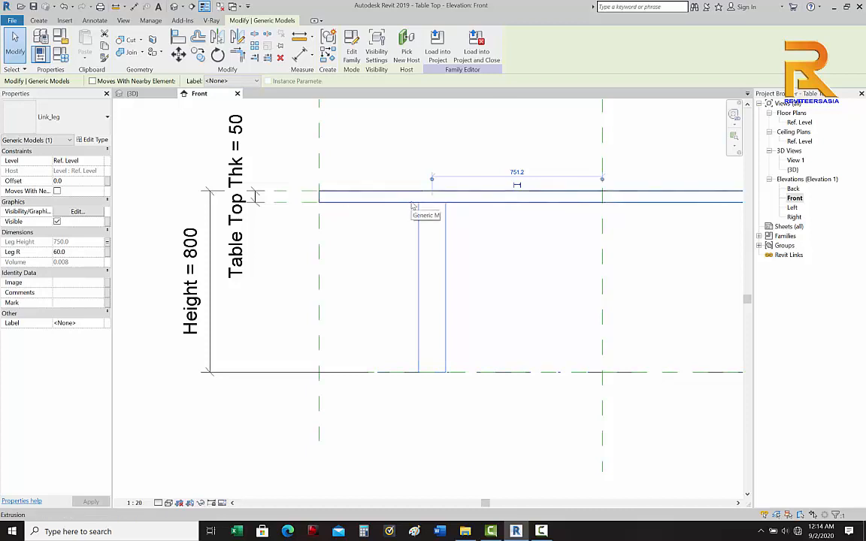
Step: Set the table family's Height to 1000 mm in Family Types and apply it to test the leg
middle_click_drag(428, 260, 442, 292)
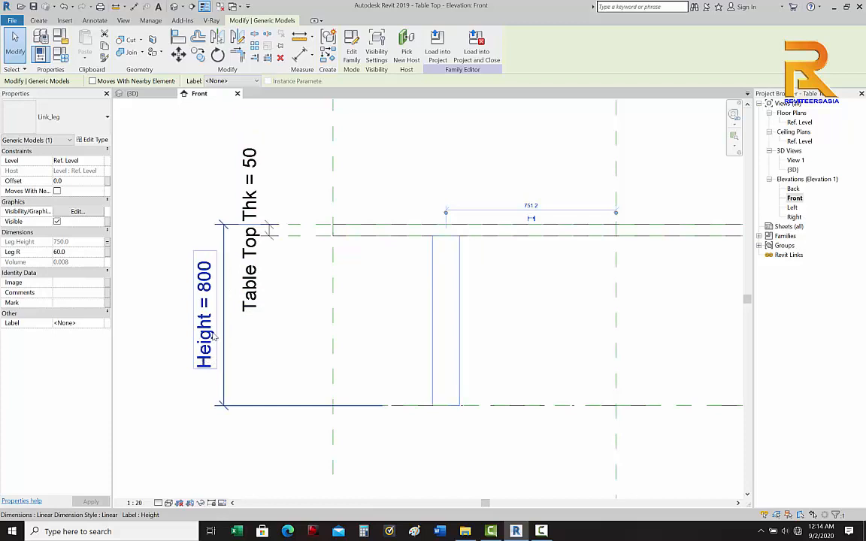
scroll(214, 337, "down", 2)
middle_click_drag(218, 335, 376, 339)
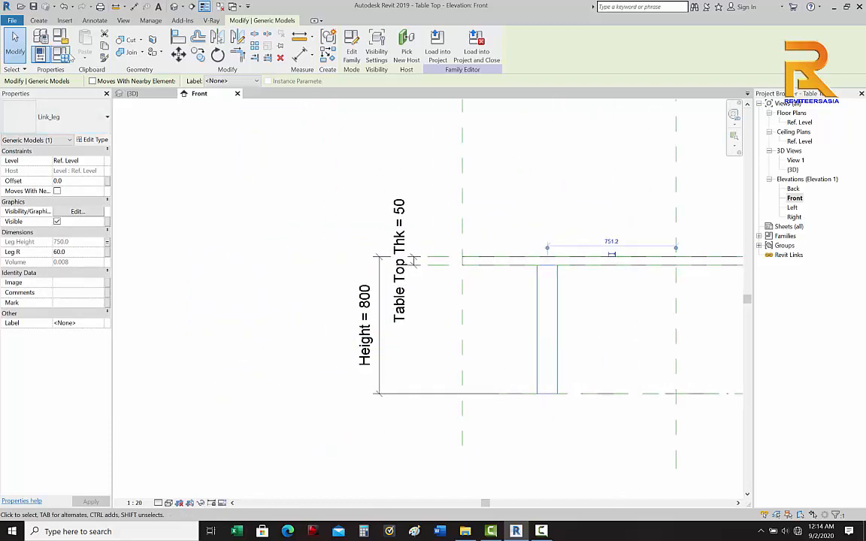
left_click(63, 52)
left_click_drag(579, 146, 125, 143)
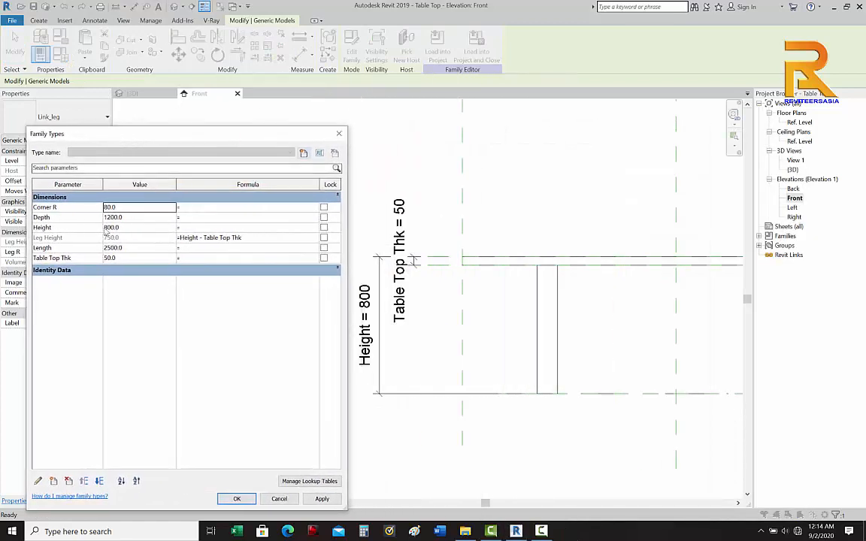
left_click(135, 227)
double_click(137, 227)
type("1")
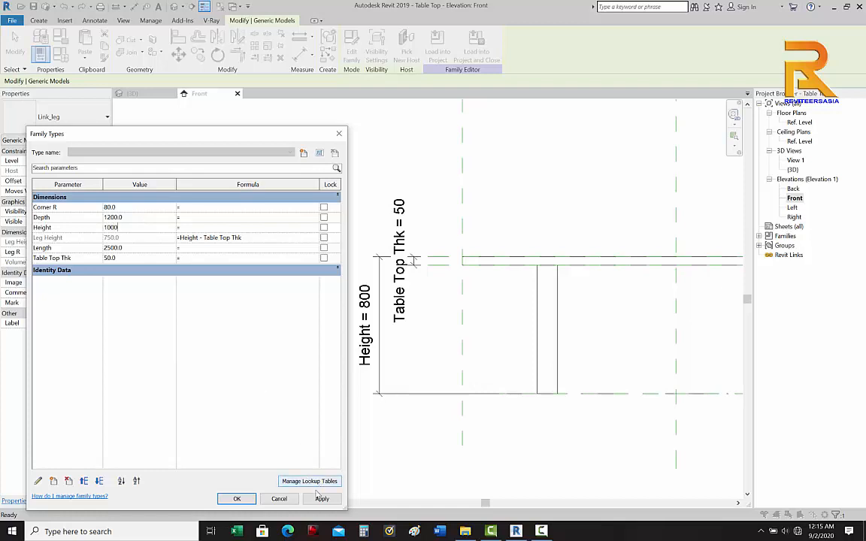
key("Return")
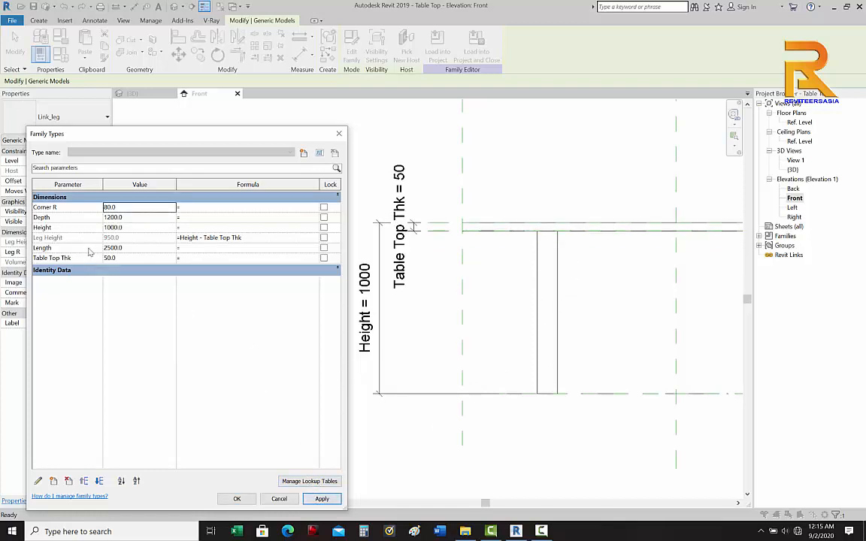
Step: Set the table family's Height to 750 mm and apply it
left_click(139, 228)
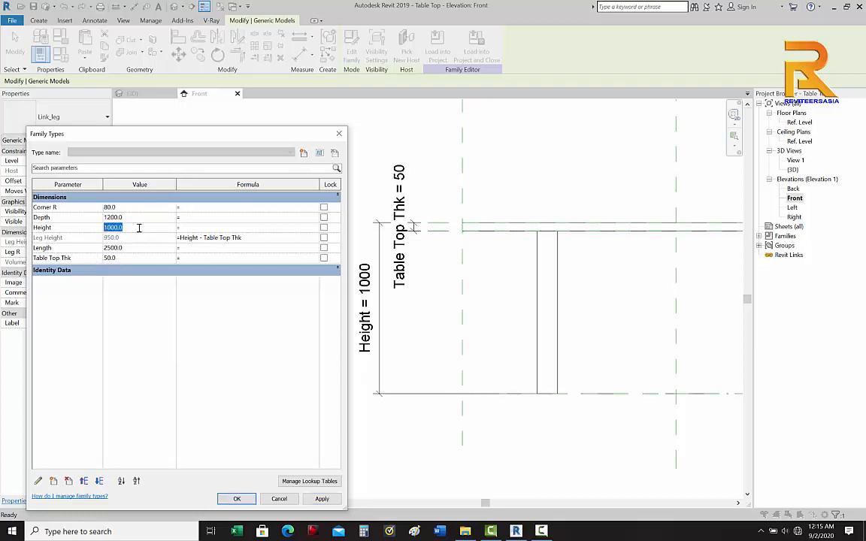
type("750")
left_click(323, 500)
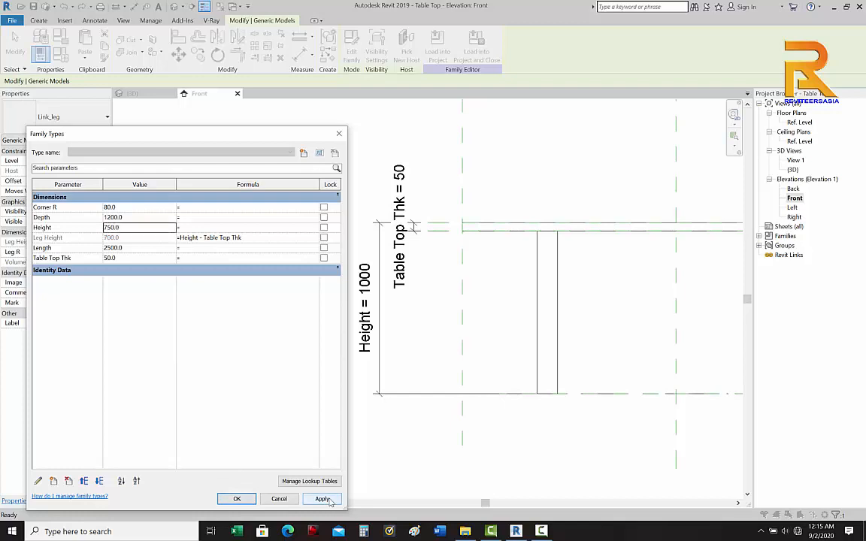
Step: Confirm the family types and open the Ref. Level floor plan
left_click(229, 498)
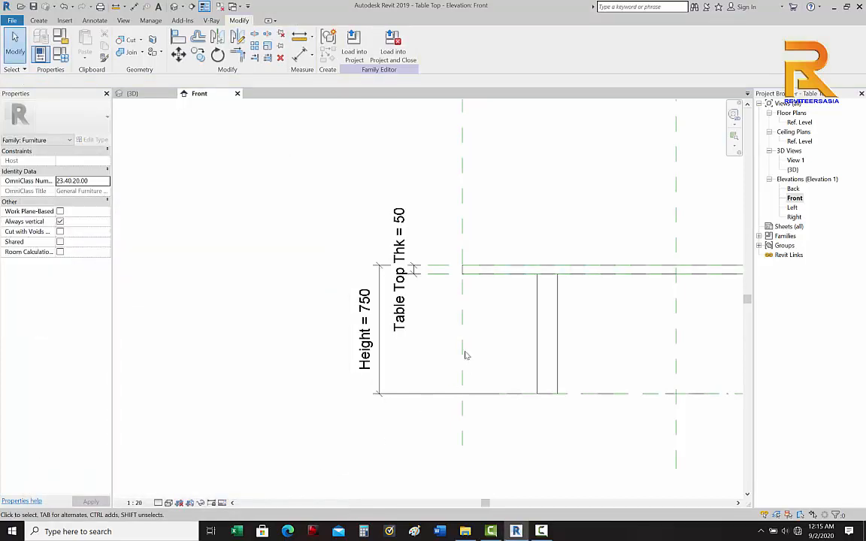
left_click(802, 142)
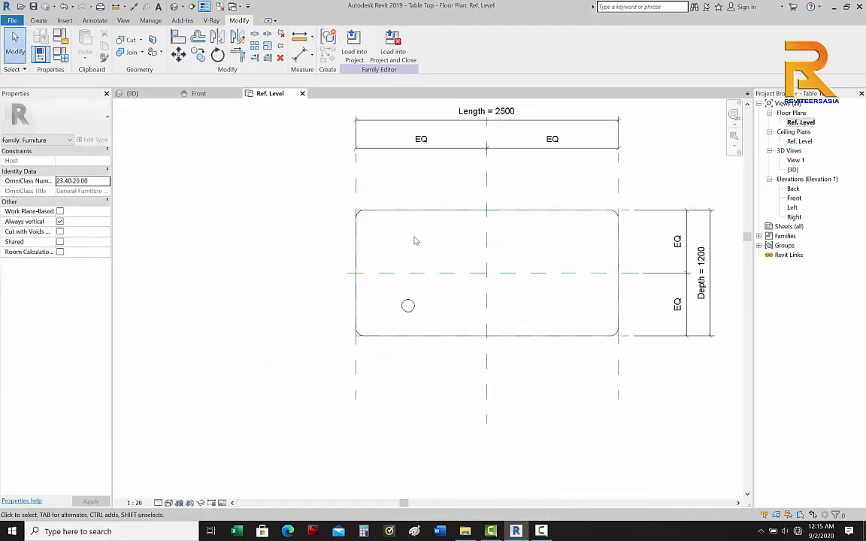
middle_click_drag(416, 241, 345, 254)
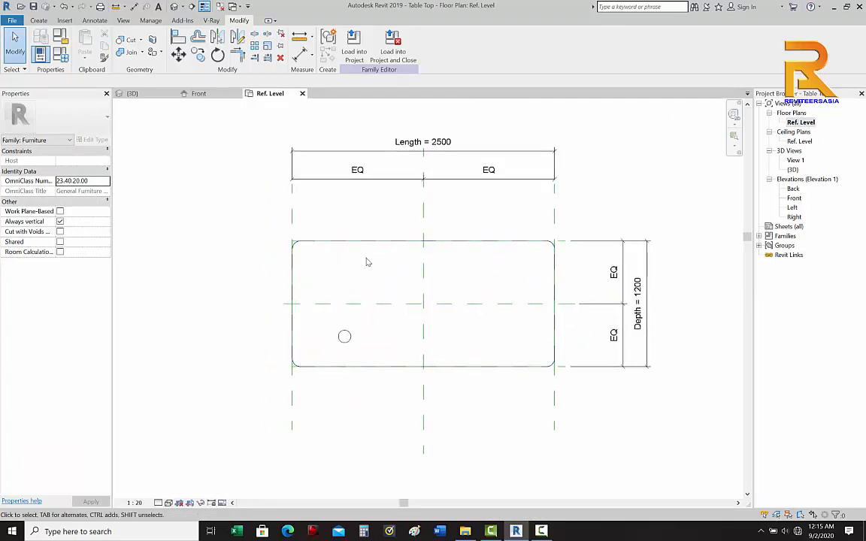
Step: Draw two horizontal reference planes across the tabletop, about 177 mm inside its back edge and about 160 mm inside its front edge
left_click(41, 21)
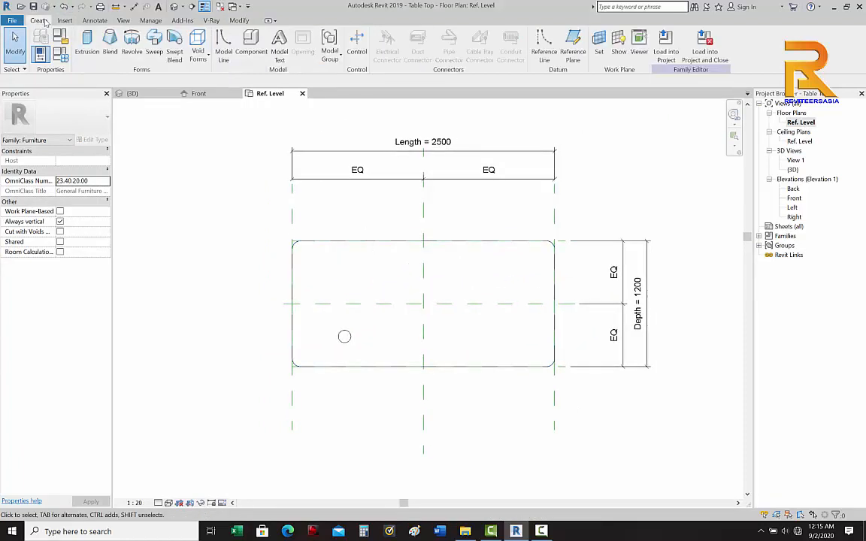
left_click(573, 41)
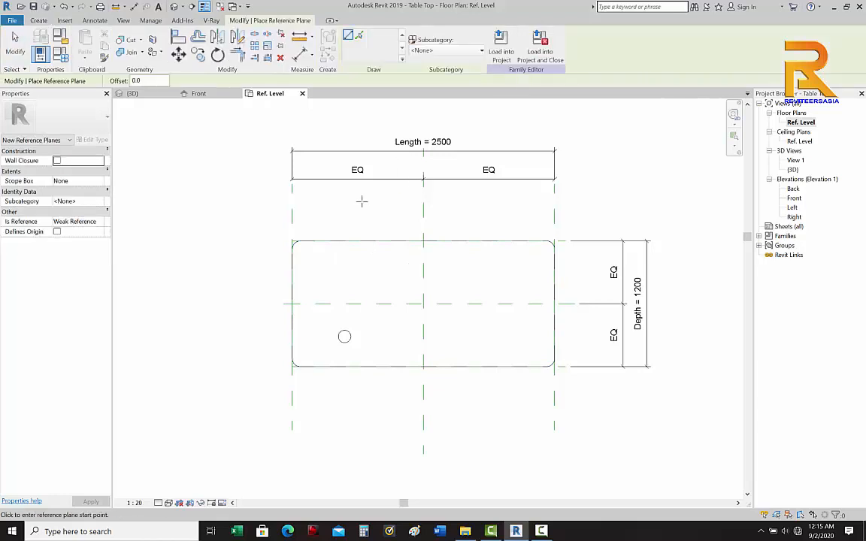
left_click(260, 259)
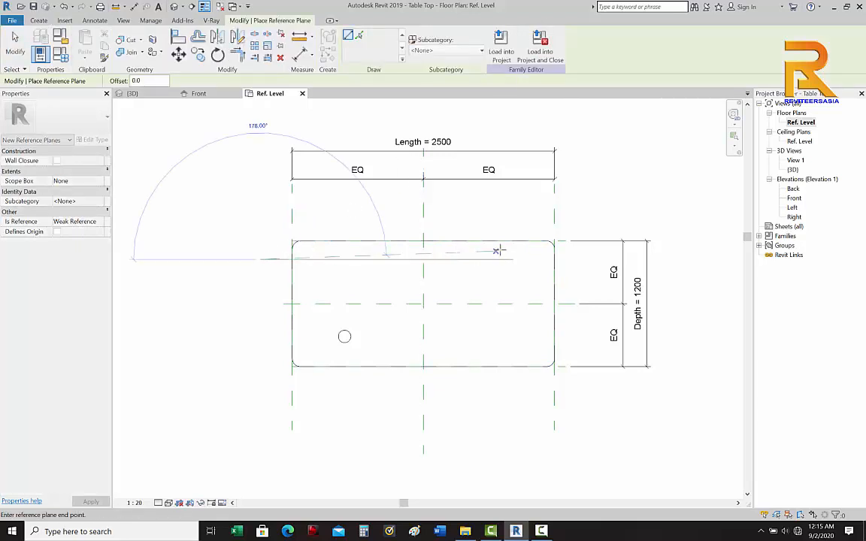
left_click(575, 260)
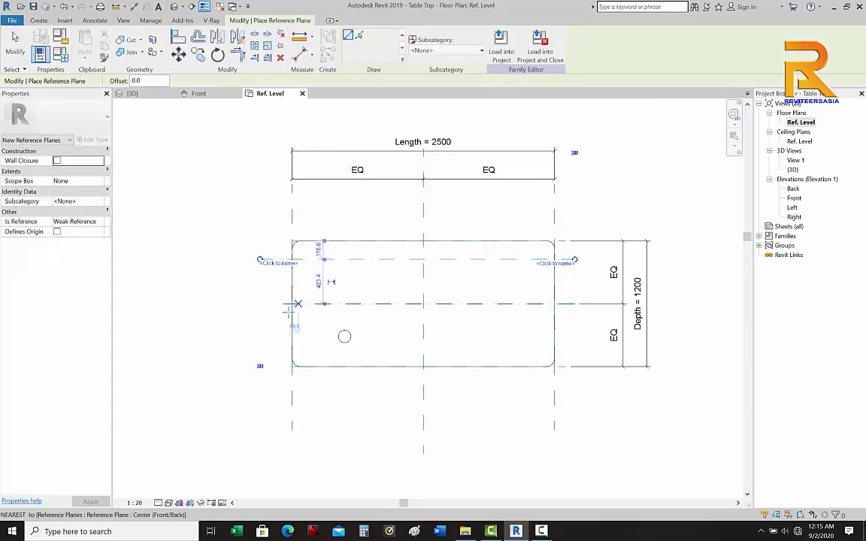
left_click(261, 349)
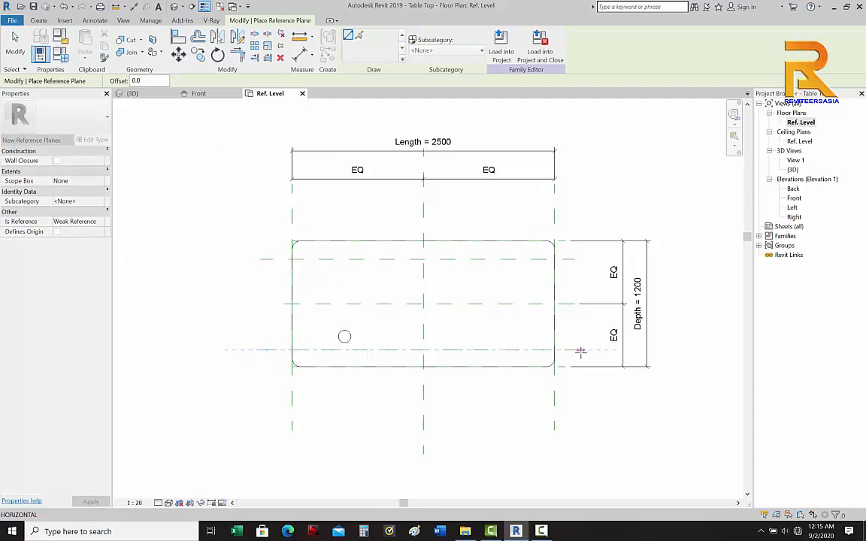
left_click(575, 351)
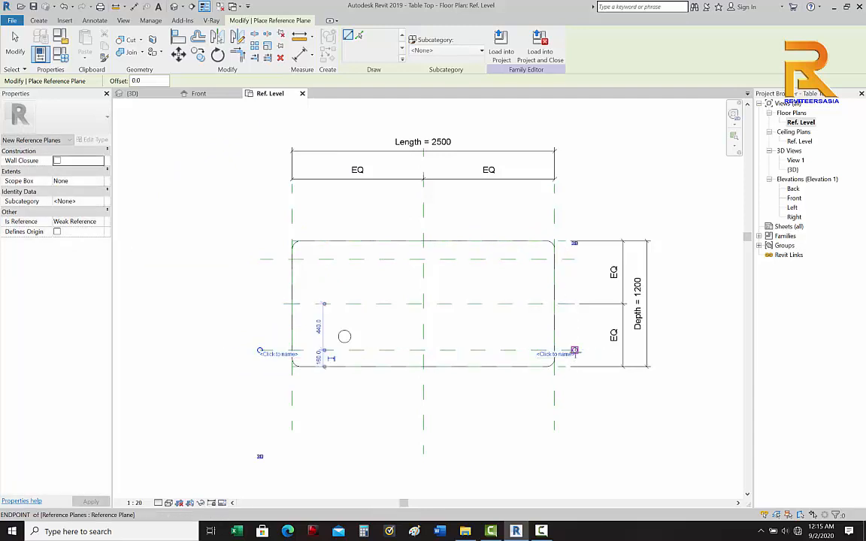
Step: Draw two vertical reference planes through the tabletop, about 207 mm inside its left edge and about 180 mm inside its right edge
left_click(314, 198)
left_click(309, 430)
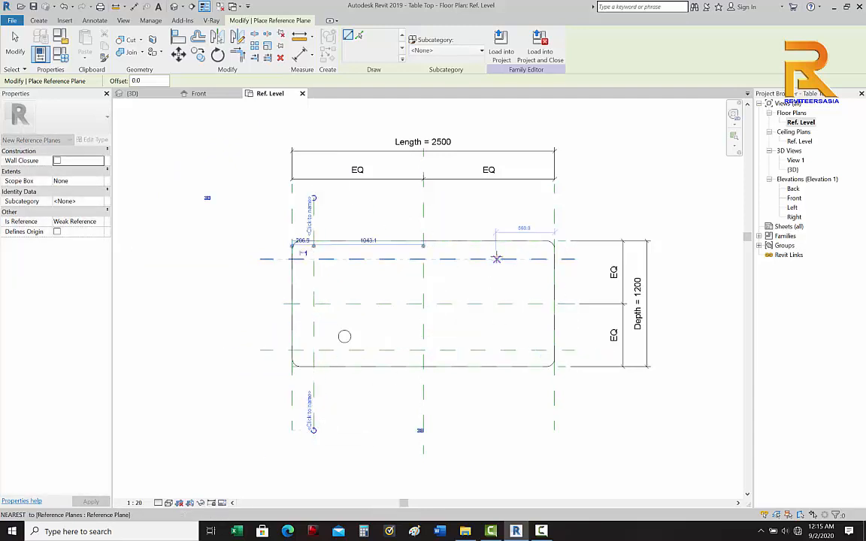
left_click(536, 198)
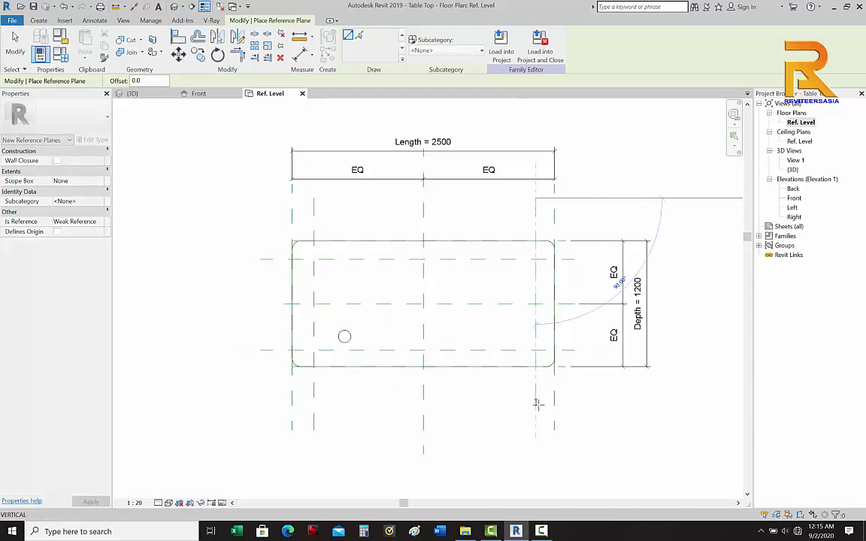
left_click(536, 430)
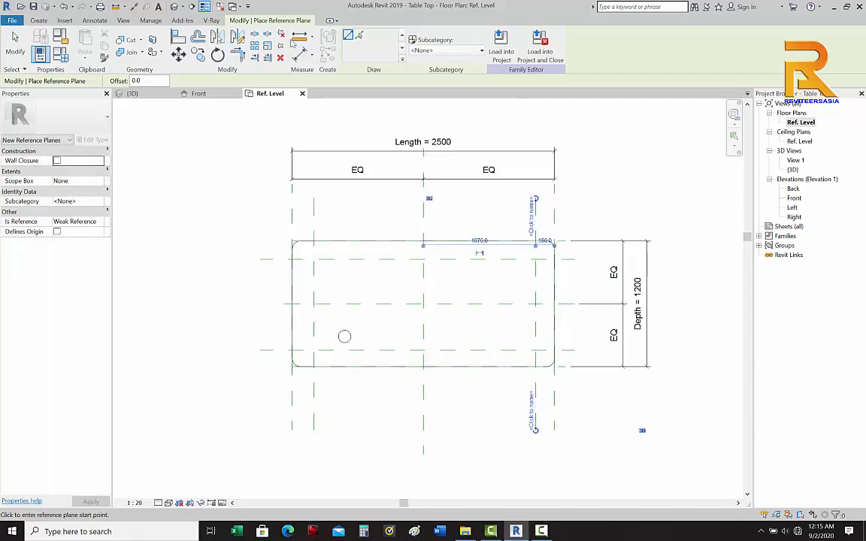
Step: Add aligned dimensions above the tabletop from its left and right edge planes to the neighbouring new vertical reference planes
left_click(94, 20)
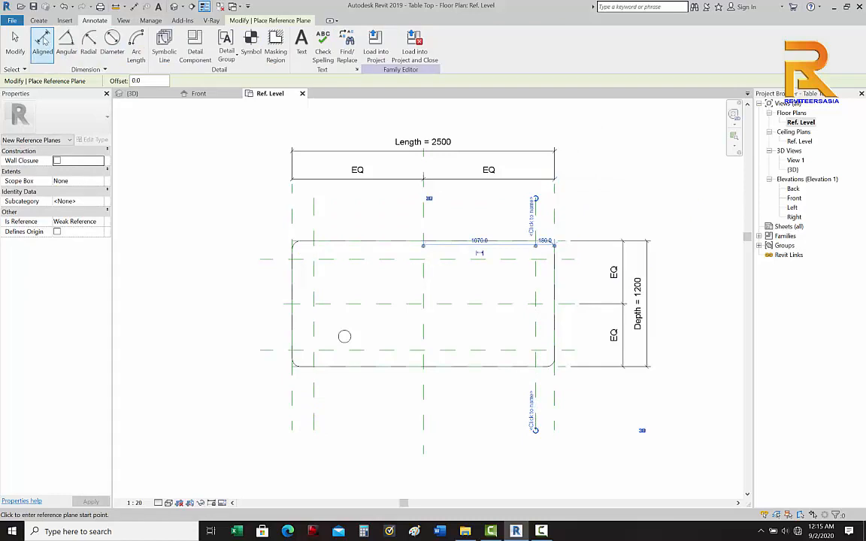
left_click(38, 41)
left_click(292, 218)
left_click(314, 218)
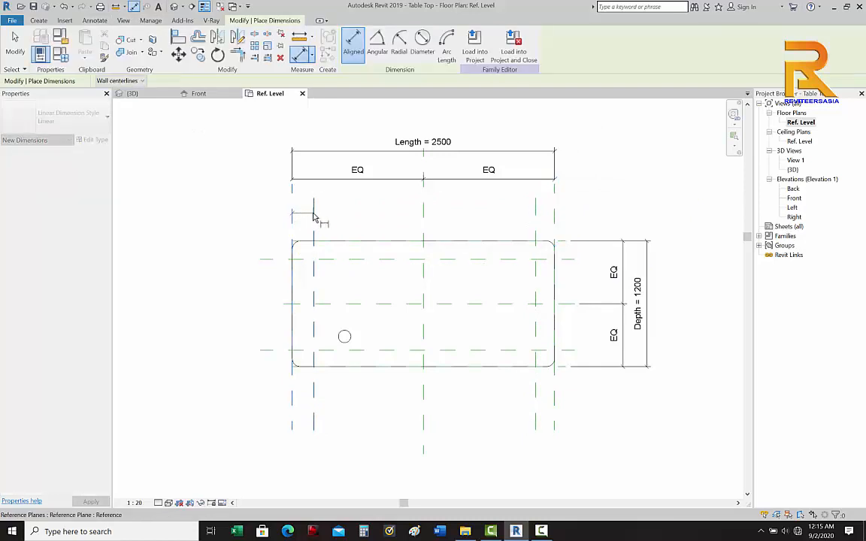
left_click(354, 204)
left_click(536, 215)
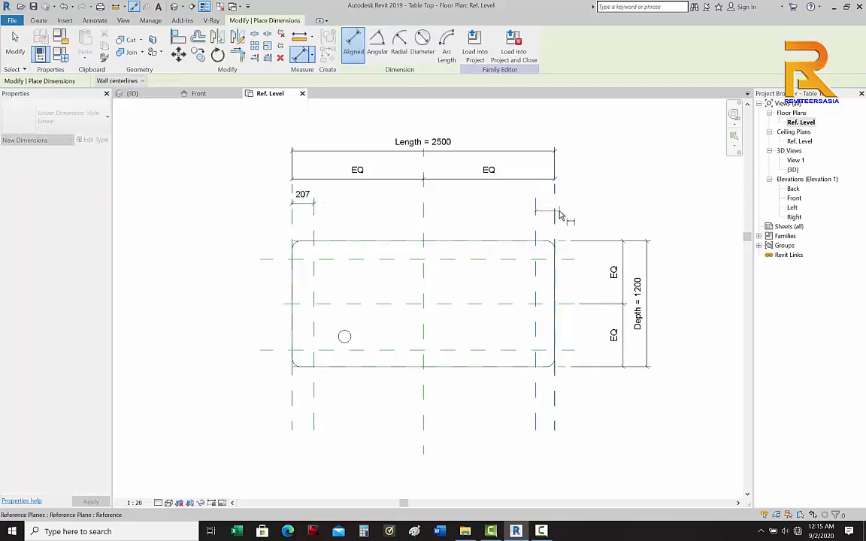
left_click(556, 217)
left_click(589, 203)
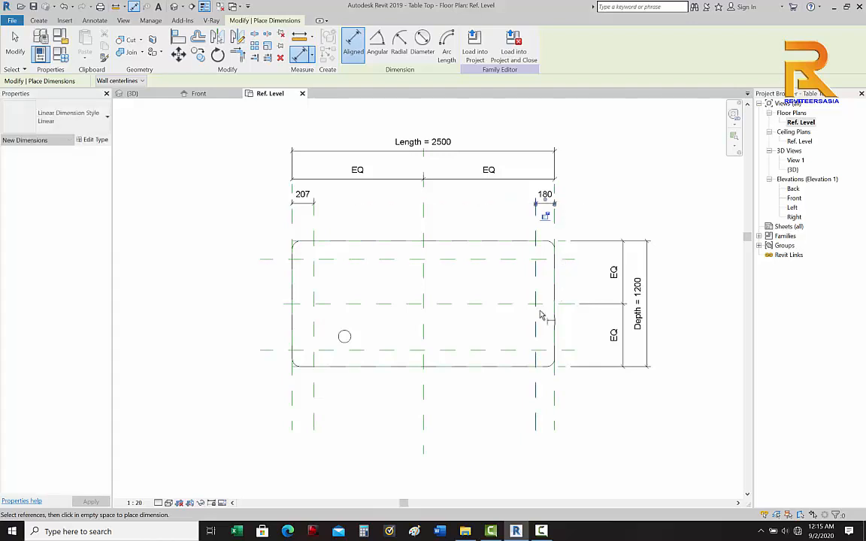
Step: Add matching aligned dimensions below the tabletop for the right and left vertical reference plane offsets, and end the dimension command
left_click(535, 397)
left_click(555, 397)
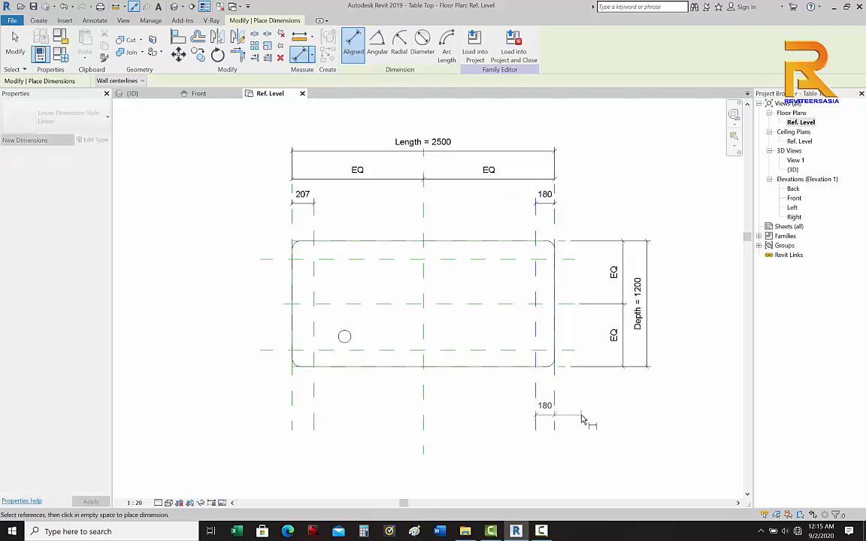
left_click(586, 418)
left_click(292, 396)
left_click(314, 406)
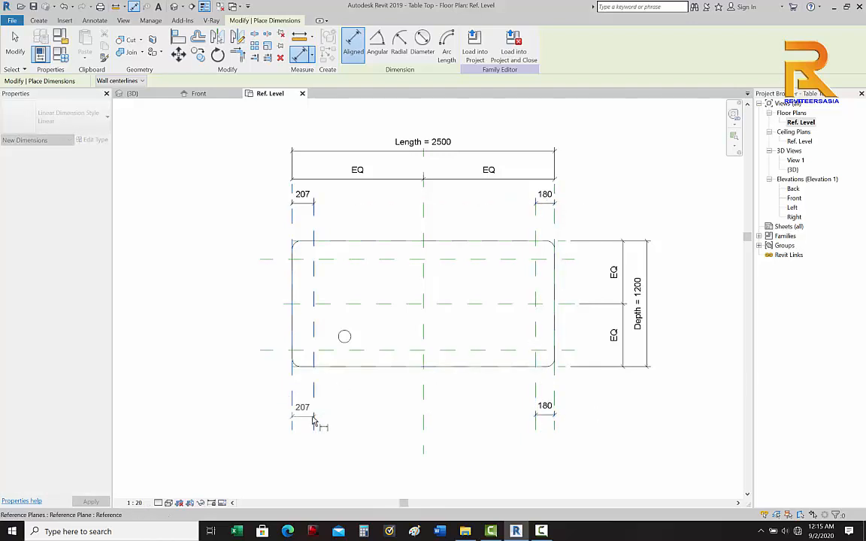
left_click(346, 426)
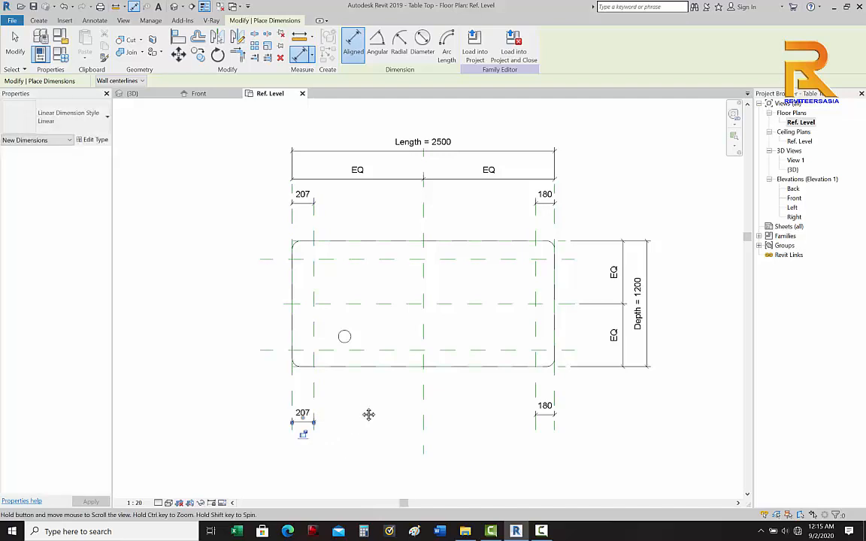
key("Escape")
key("Escape")
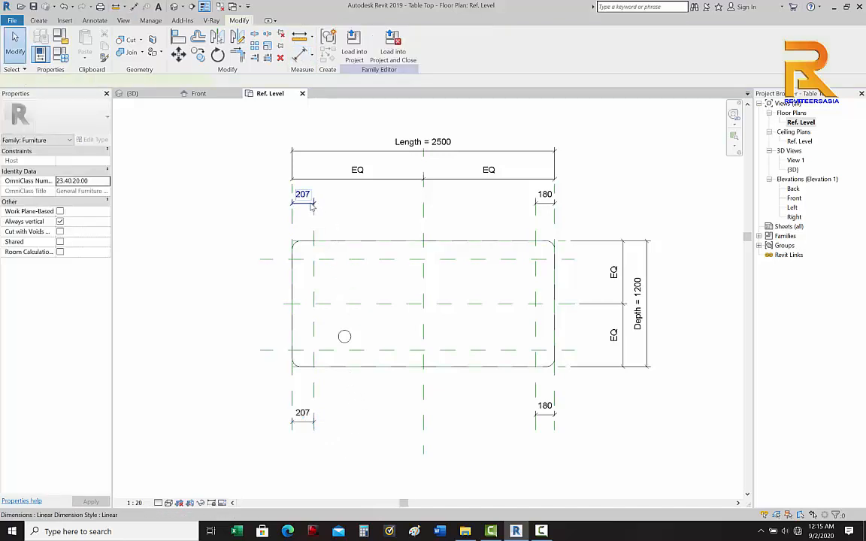
Step: Label the left offset dimension above the tabletop with a new type family parameter named Leg Offset, grouped under Dimensions
left_click(312, 204)
left_click(449, 44)
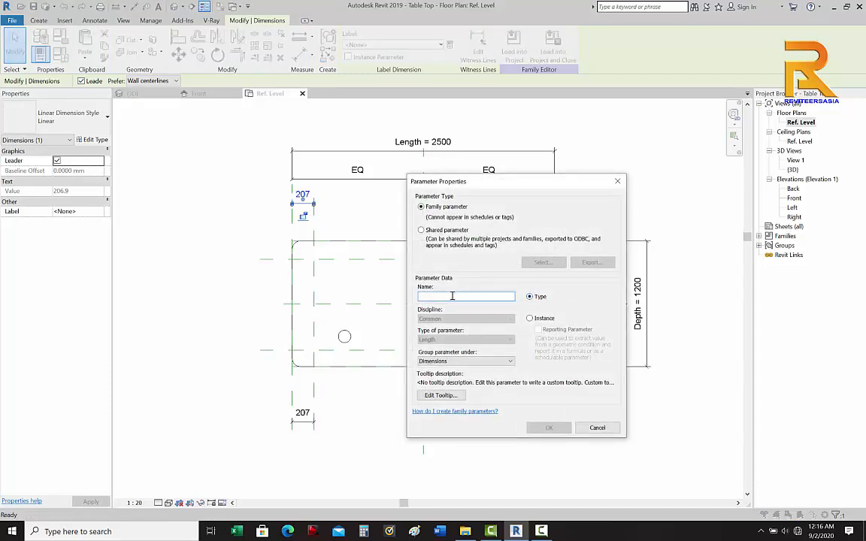
type("Leg Offset")
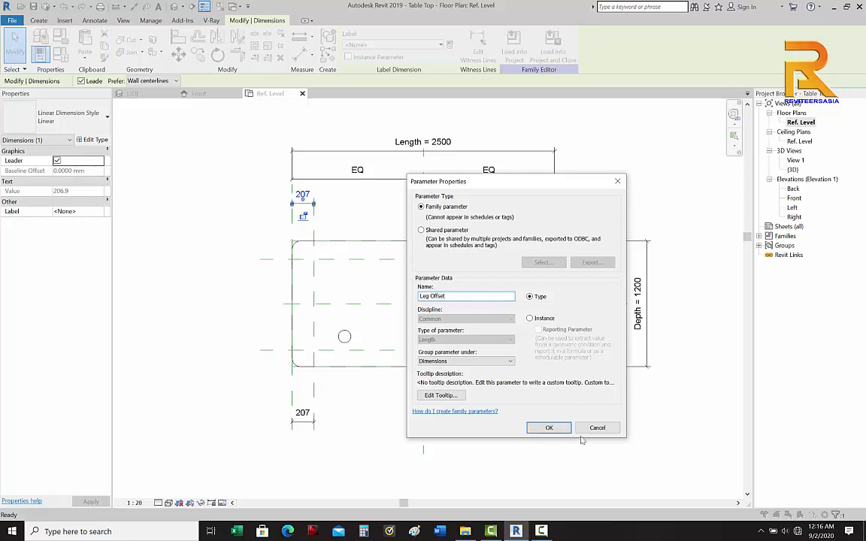
left_click(558, 426)
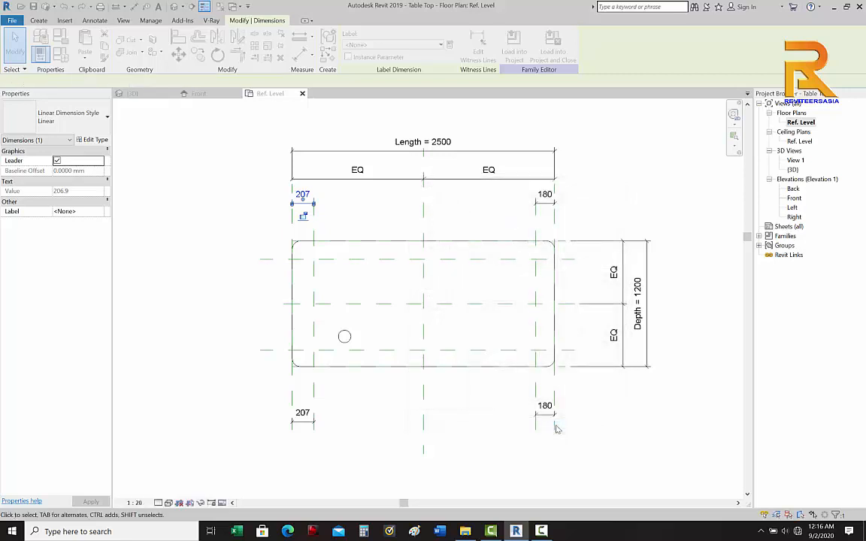
left_click(410, 327)
Step: Label the upper right and both lower offset dimensions with Leg Offset, removing the overconstrained constraints
left_click(545, 198)
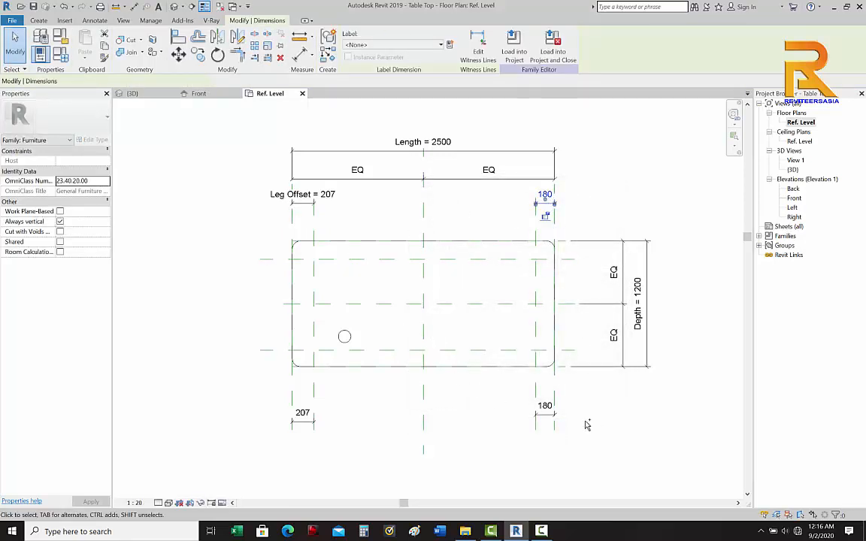
left_click(546, 414, "ctrl")
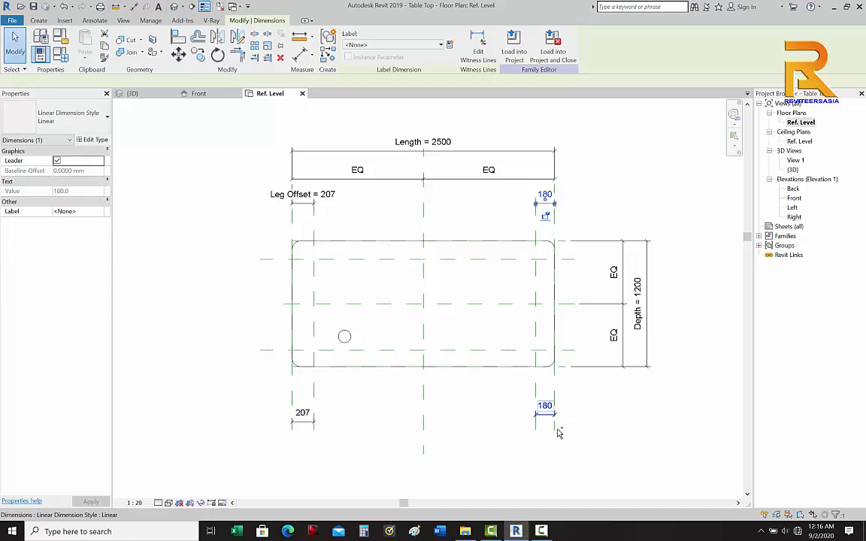
left_click(303, 415, "ctrl")
left_click(406, 45)
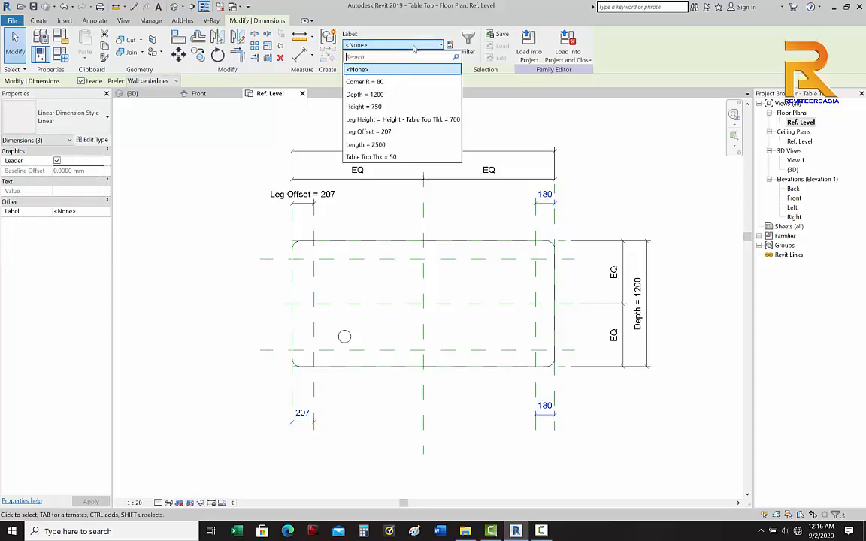
left_click(392, 133)
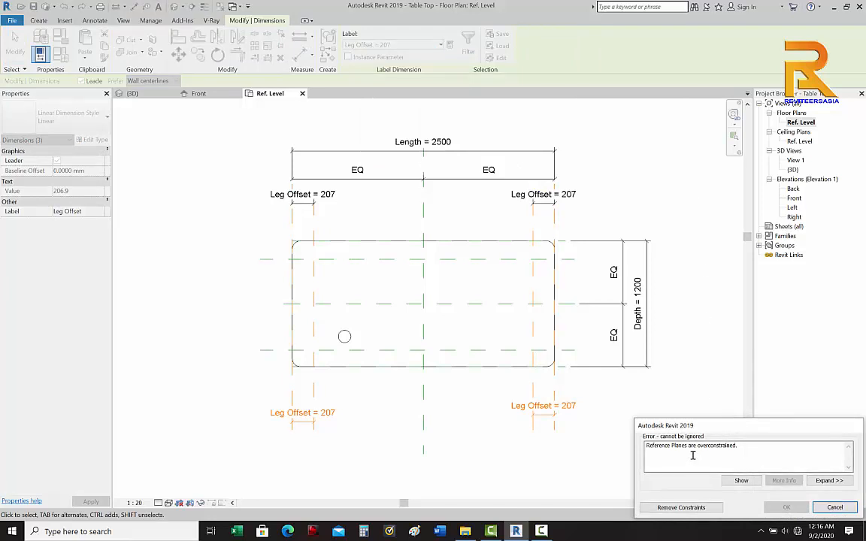
left_click(677, 507)
left_click(703, 327)
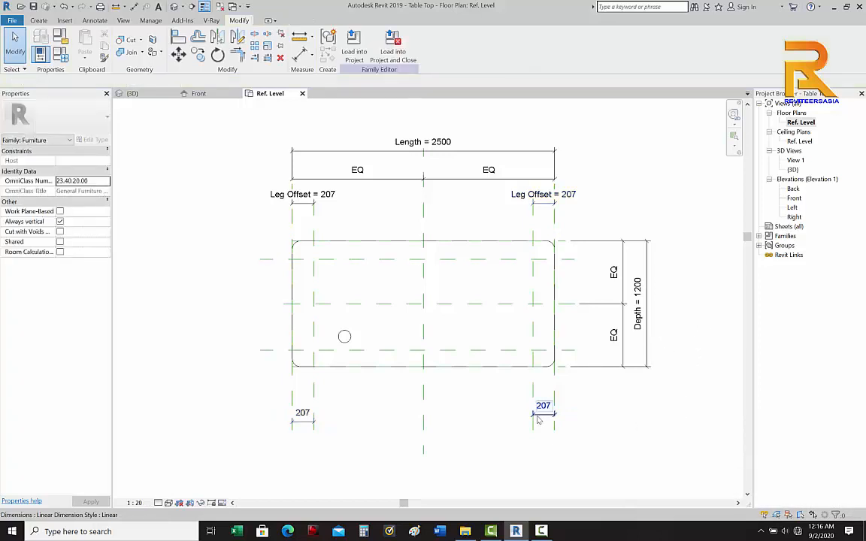
Step: Delete the two unlabelled offset dimensions below the tabletop
left_click(304, 422)
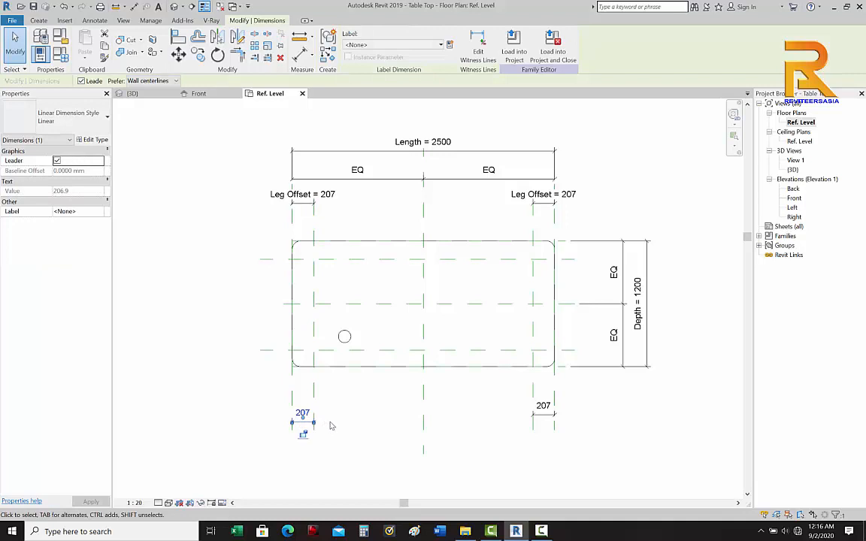
key("Delete")
left_click(551, 416)
key("Delete")
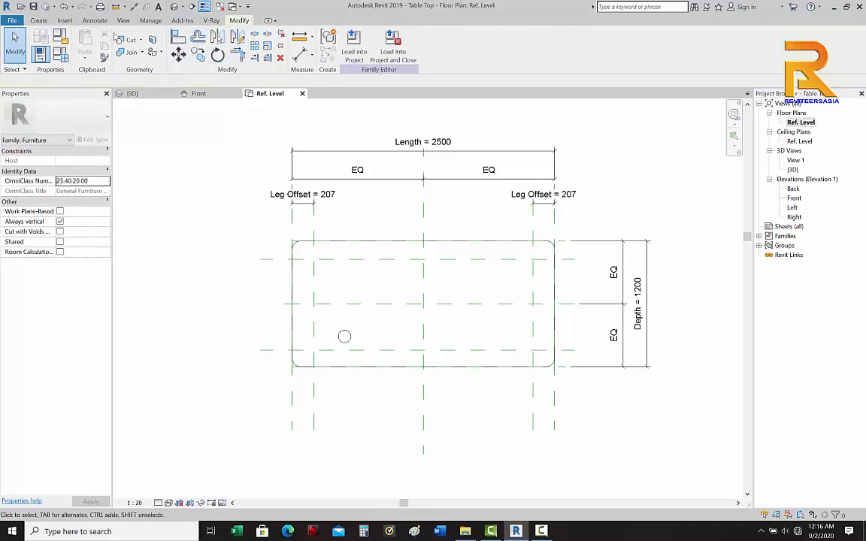
Step: Add aligned dimensions beside the tabletop from its front and back edge planes to the neighbouring horizontal reference planes
left_click(94, 20)
left_click(38, 42)
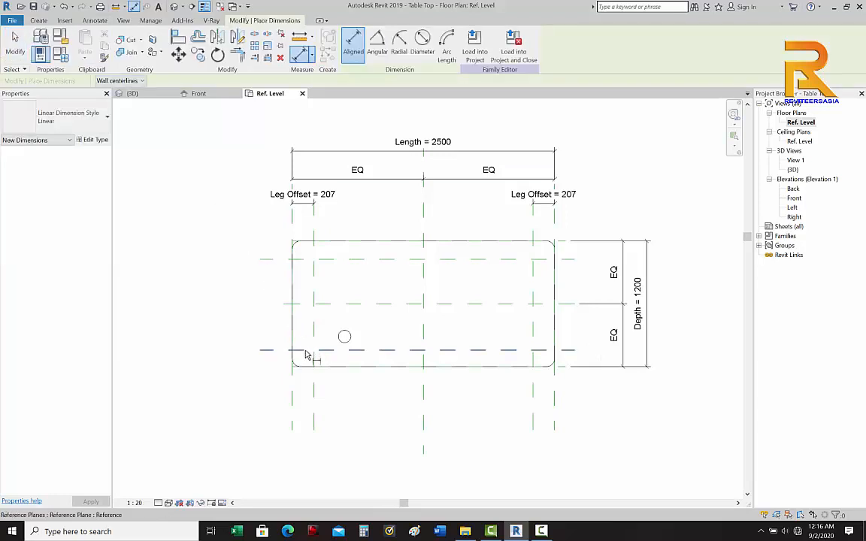
left_click(564, 367)
left_click(564, 350)
left_click(591, 322)
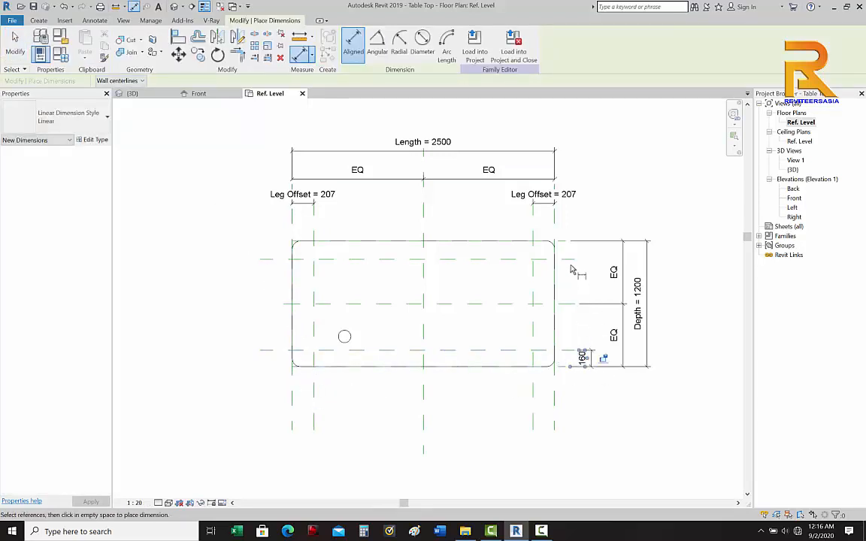
left_click(564, 260)
left_click(562, 242)
left_click(592, 207)
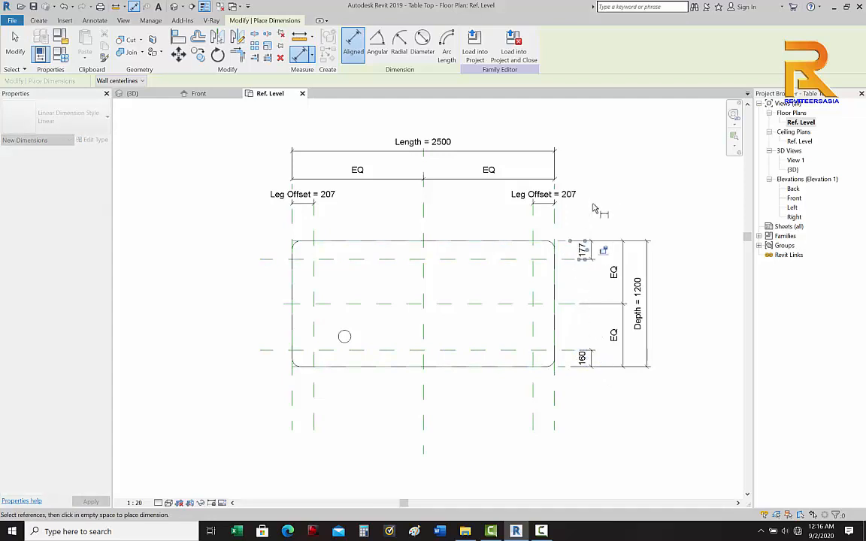
key("Escape")
key("Escape")
Step: Label the two vertical offset dimensions beside the tabletop with the Leg Offset parameter
left_click(592, 252)
left_click(586, 347, "ctrl")
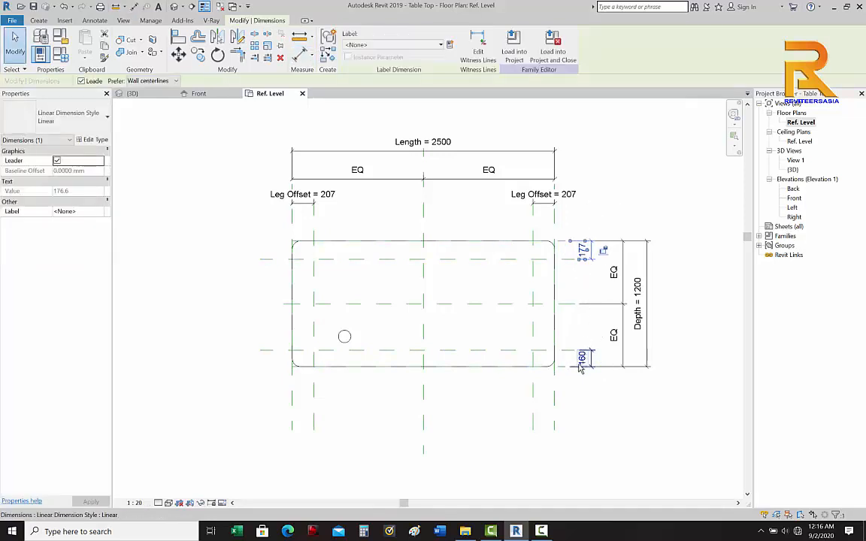
left_click(391, 45)
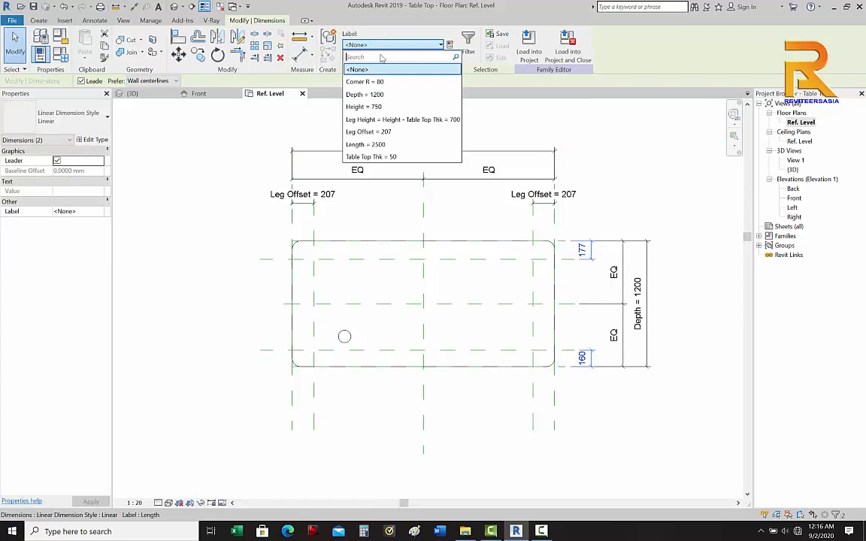
left_click(382, 132)
left_click(610, 162)
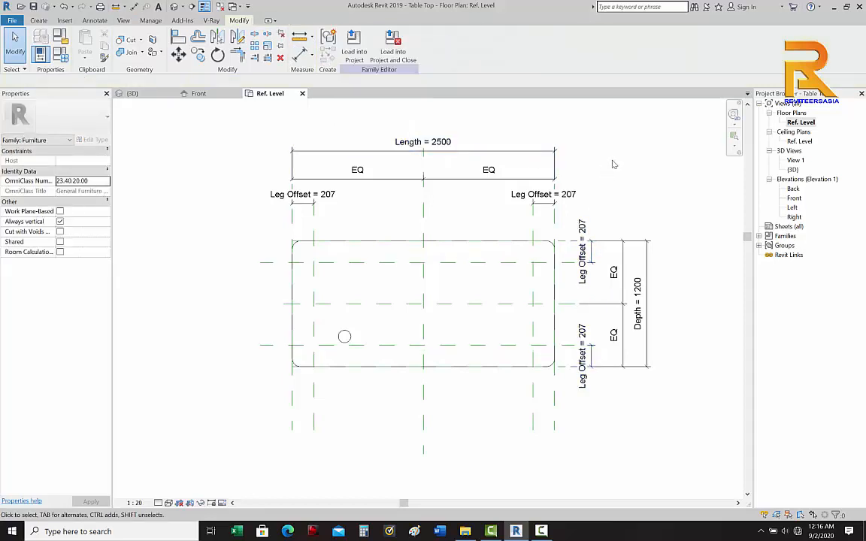
Step: Align and lock the existing leg's centre to the left and front leg-offset reference planes
middle_click_drag(321, 285, 409, 247)
scroll(376, 262, "up", 2)
scroll(389, 383, "up", 2)
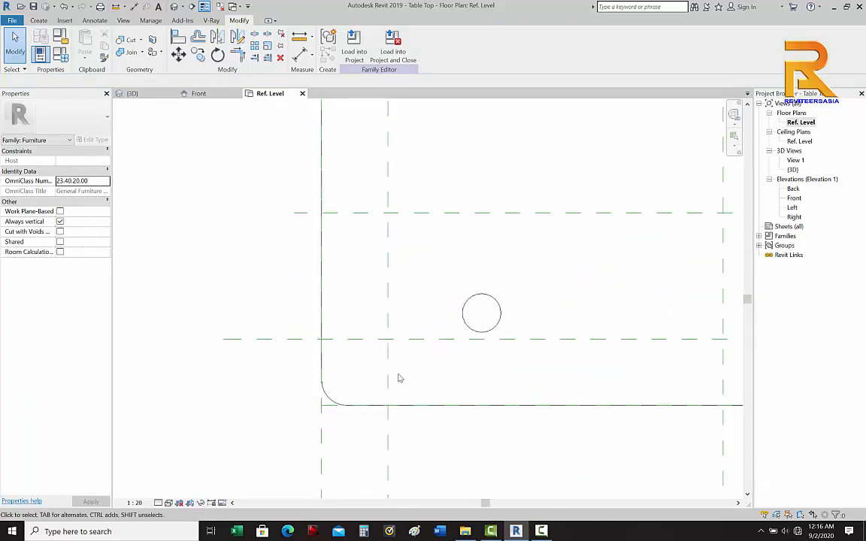
left_click(178, 39)
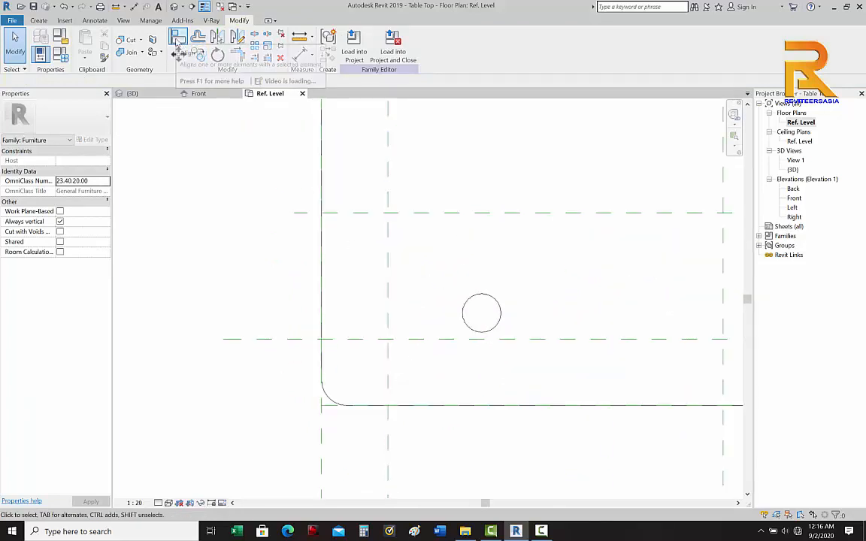
left_click(388, 293)
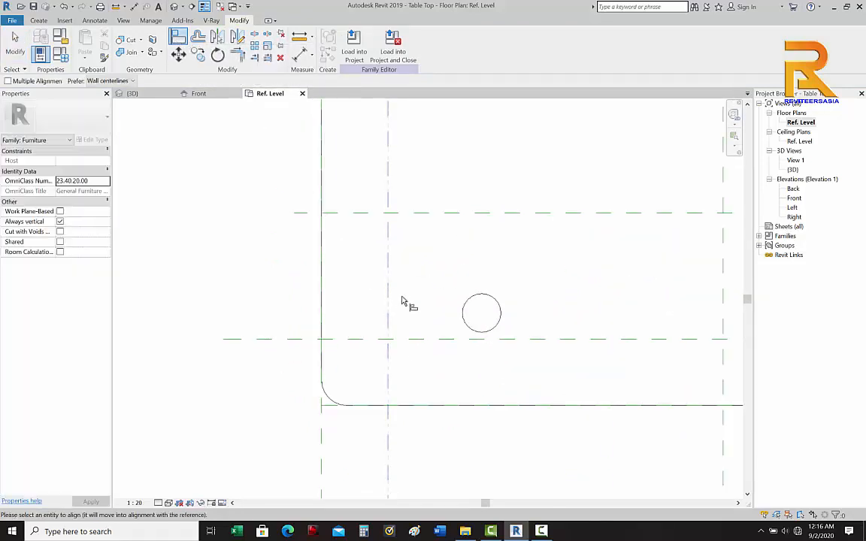
left_click(485, 309)
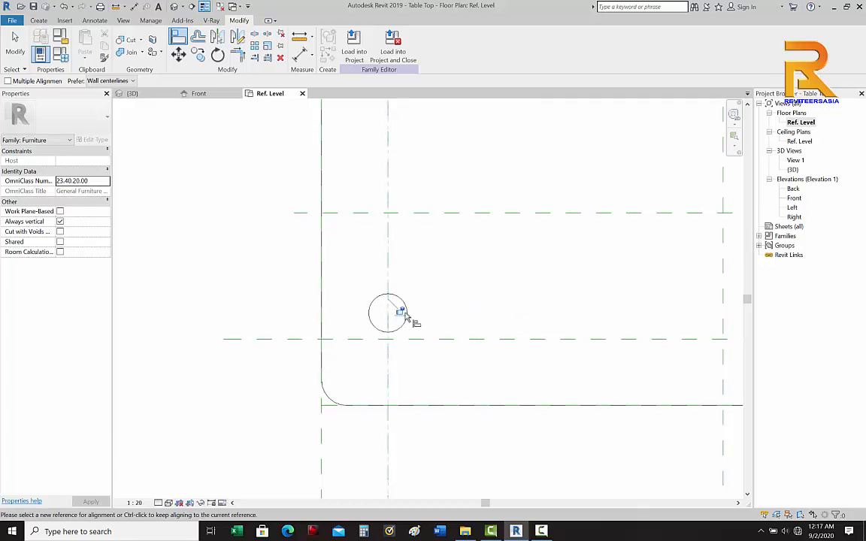
left_click(449, 340)
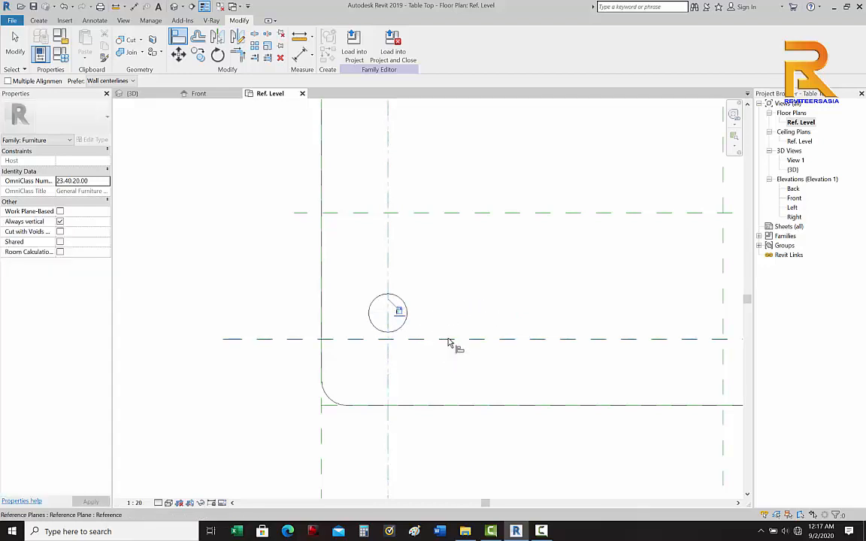
left_click(388, 312)
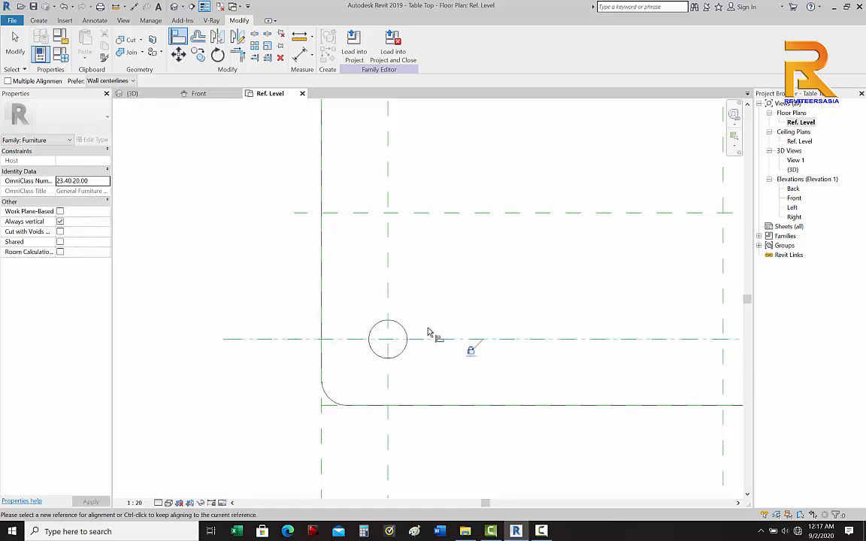
scroll(471, 350, "down", 2)
middle_click_drag(456, 347, 342, 352)
scroll(402, 352, "up", 2)
key("Escape")
scroll(358, 352, "down", 2)
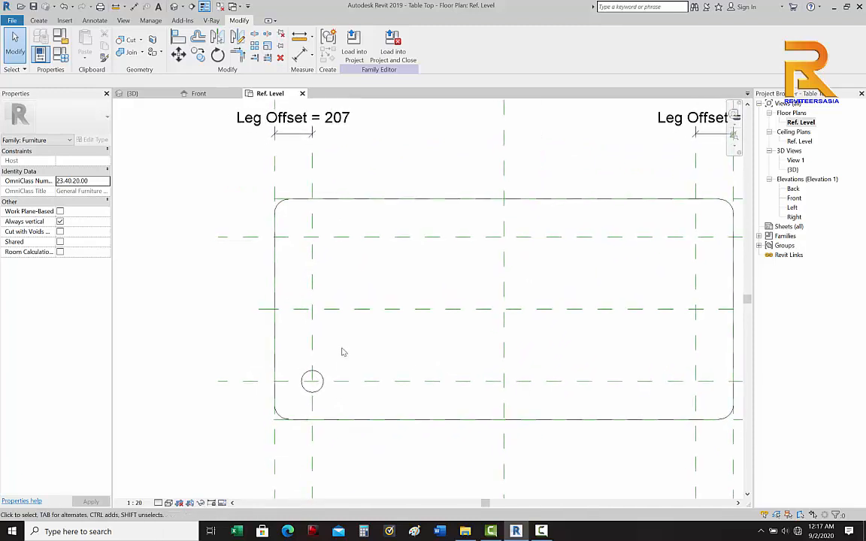
Step: Copy the front-left leg three times, placing the copies roughly near the tabletop's other three corners
left_click(339, 370)
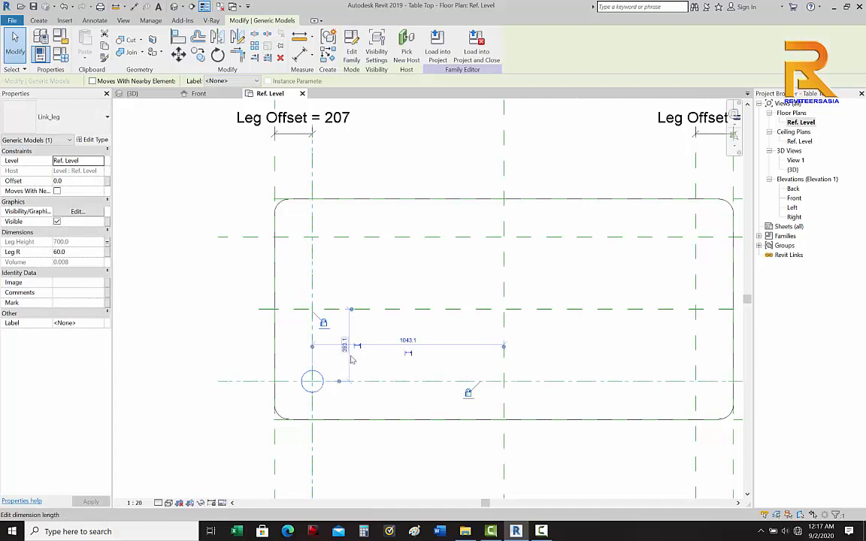
left_click_drag(315, 378, 360, 258, "ctrl")
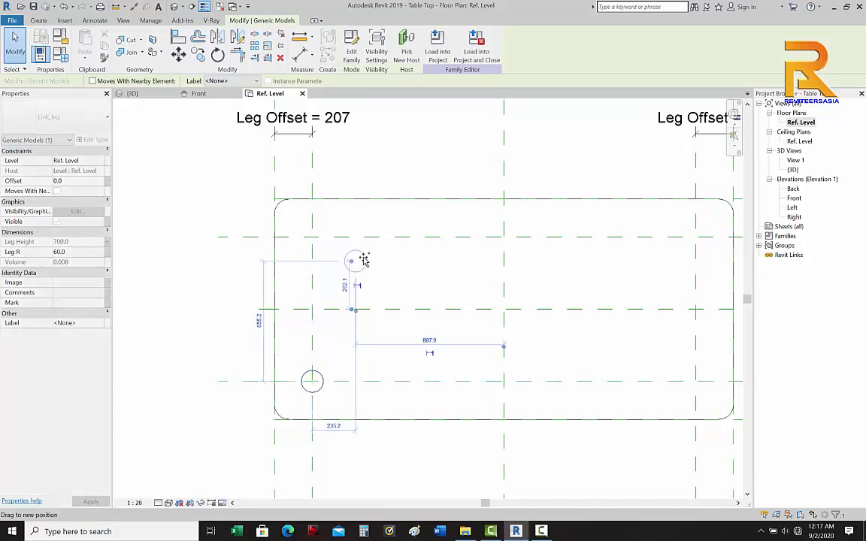
middle_click_drag(268, 178, 197, 196)
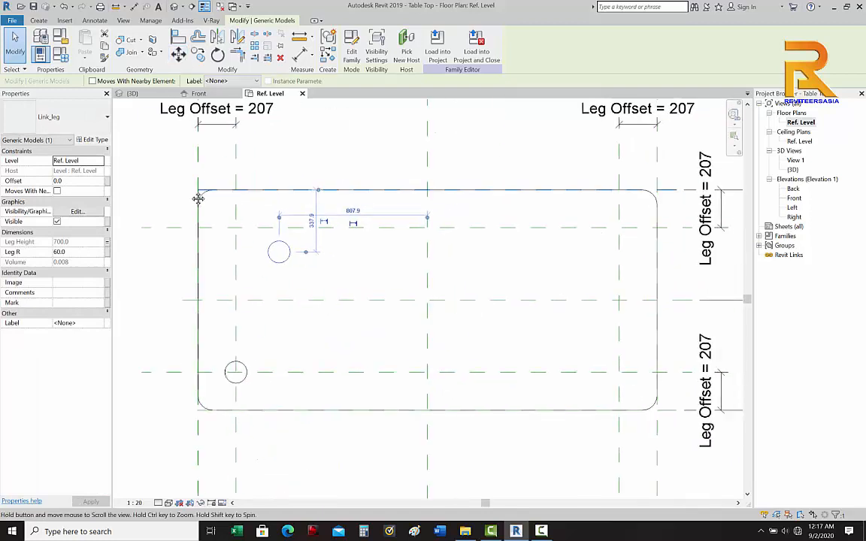
left_click_drag(450, 263, 587, 350, "ctrl")
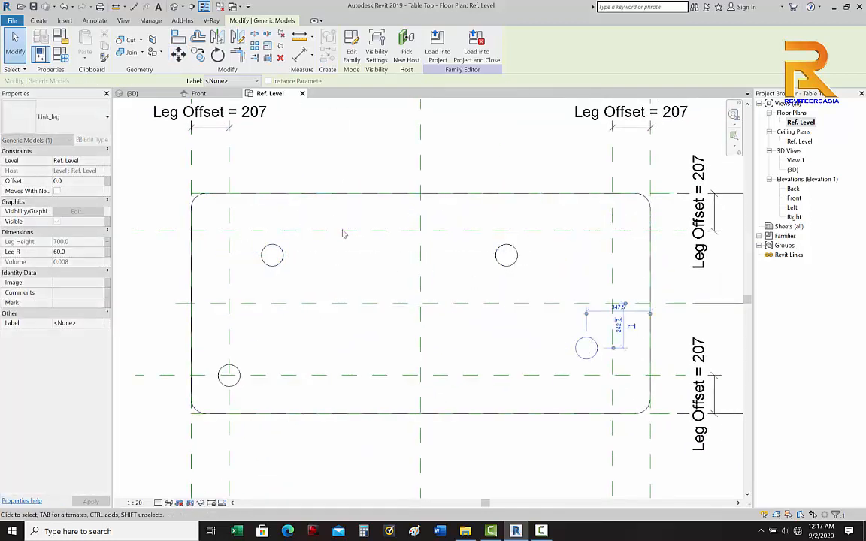
Step: Align and lock the back-left leg's centre to the left and back leg-offset reference planes
key("a")
key("l")
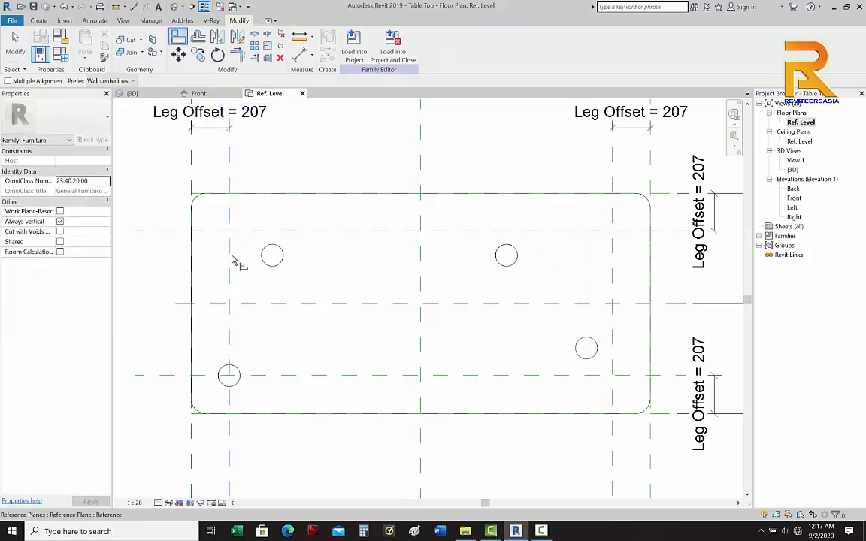
left_click(231, 256)
left_click(275, 256)
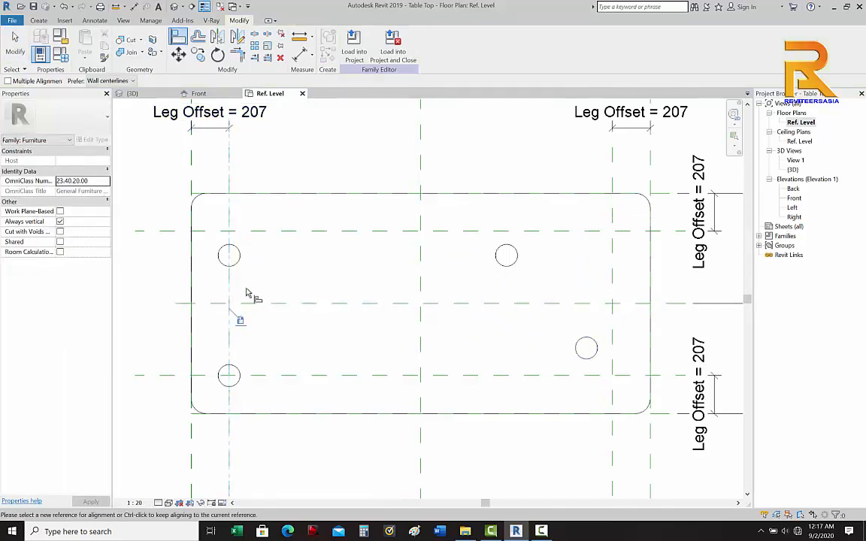
left_click(240, 231)
left_click(240, 256)
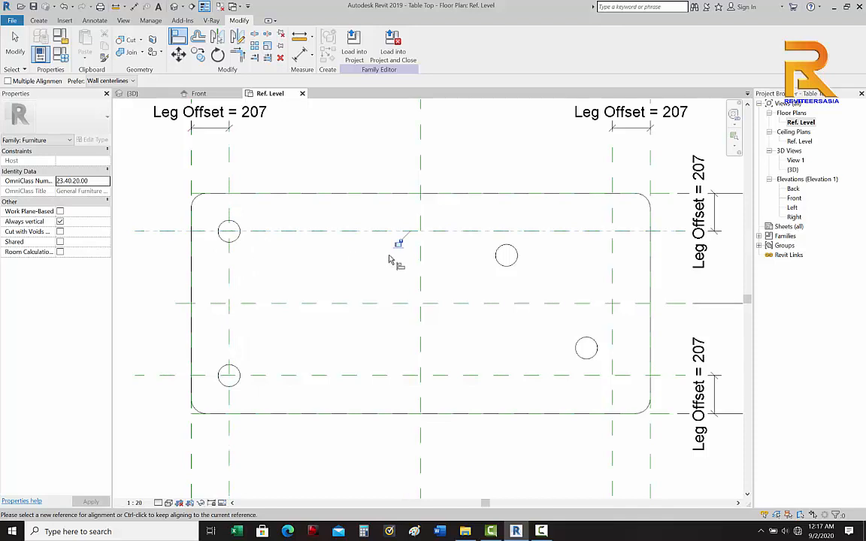
Step: Align and lock the back-right leg's centre to the right and back leg-offset reference planes
left_click(612, 251)
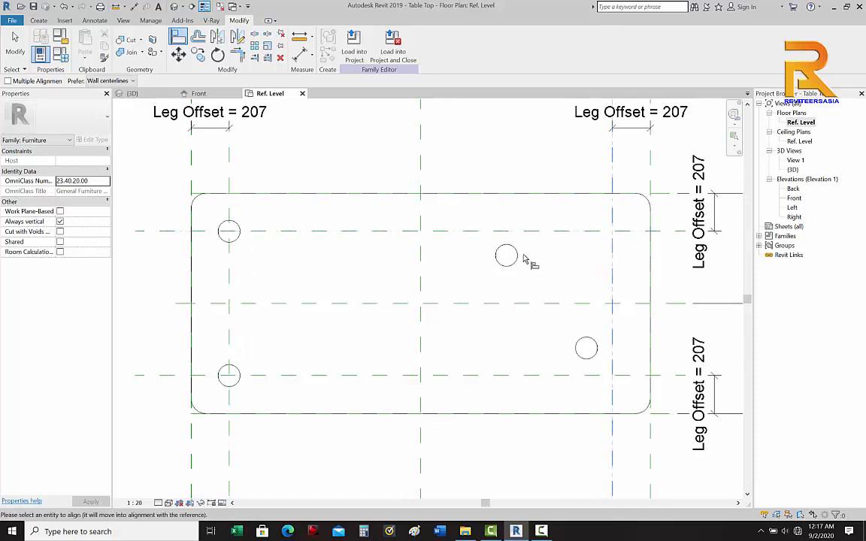
left_click(517, 258)
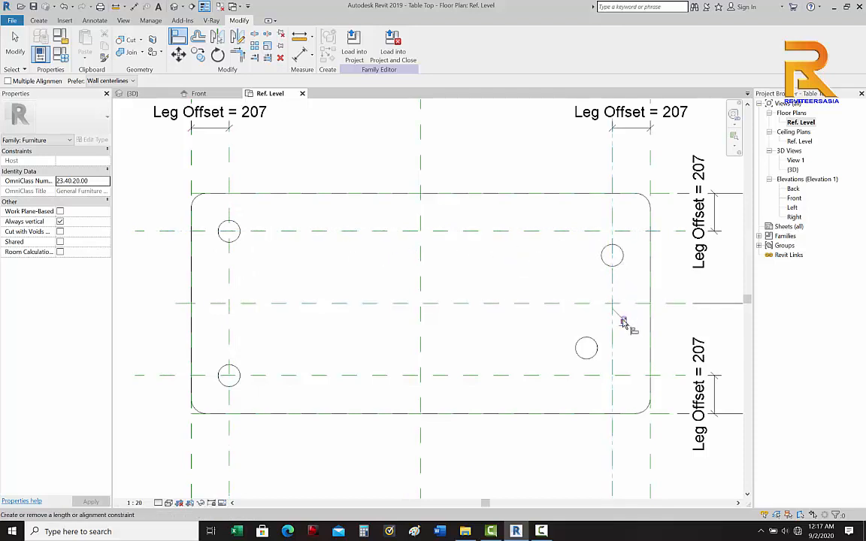
left_click(549, 231)
left_click(611, 255)
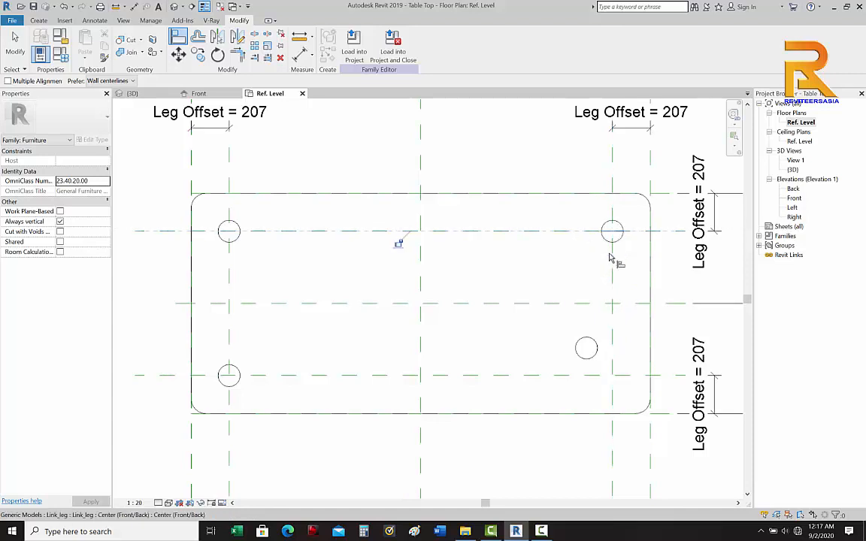
Step: Align and lock the front-right leg's centre to the front and right leg-offset reference planes
left_click(555, 376)
left_click(588, 358)
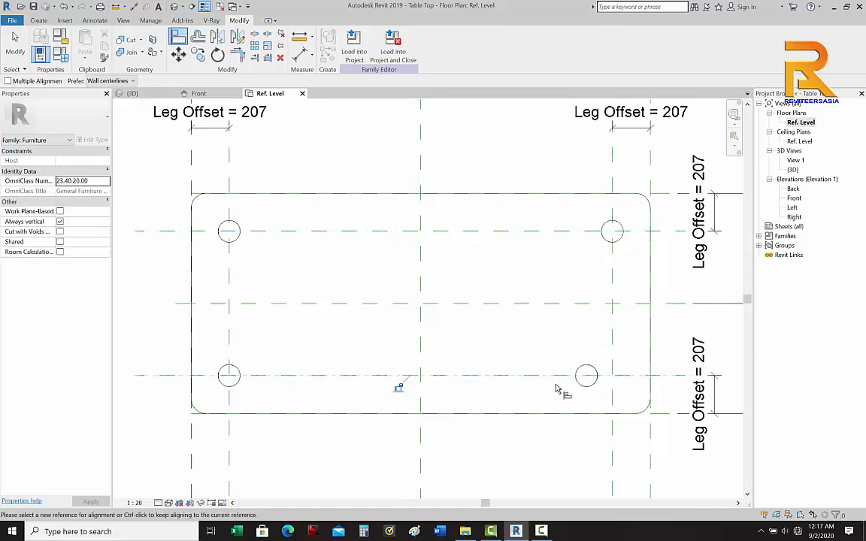
left_click(610, 351)
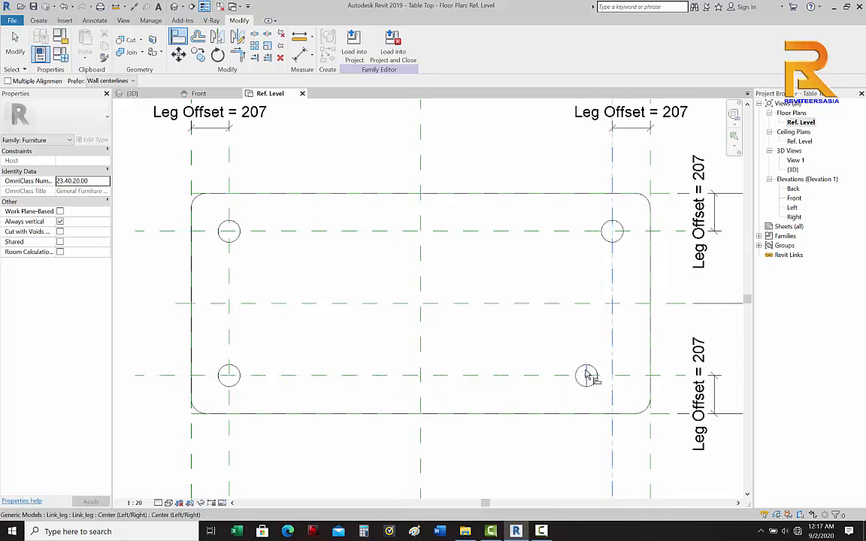
left_click(587, 375)
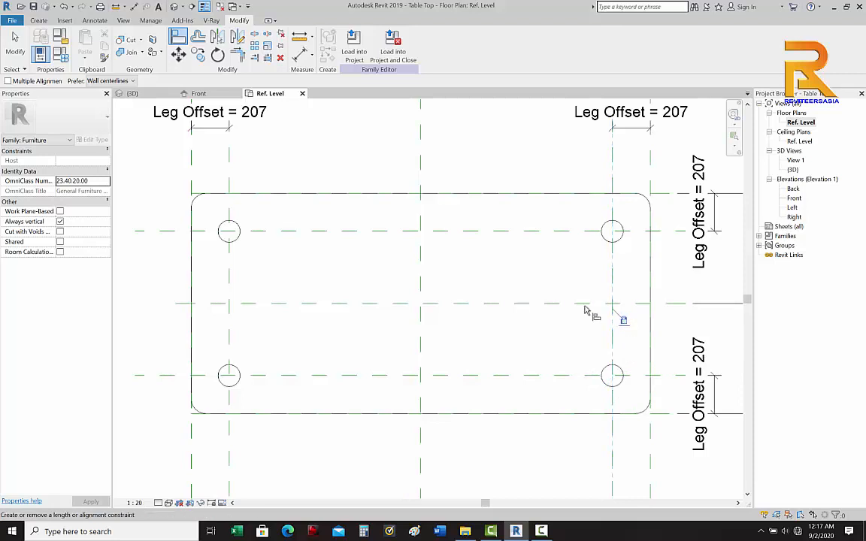
Step: Show the table in the default 3D view and apply a Depth of 1500 in Family Types
left_click(176, 6)
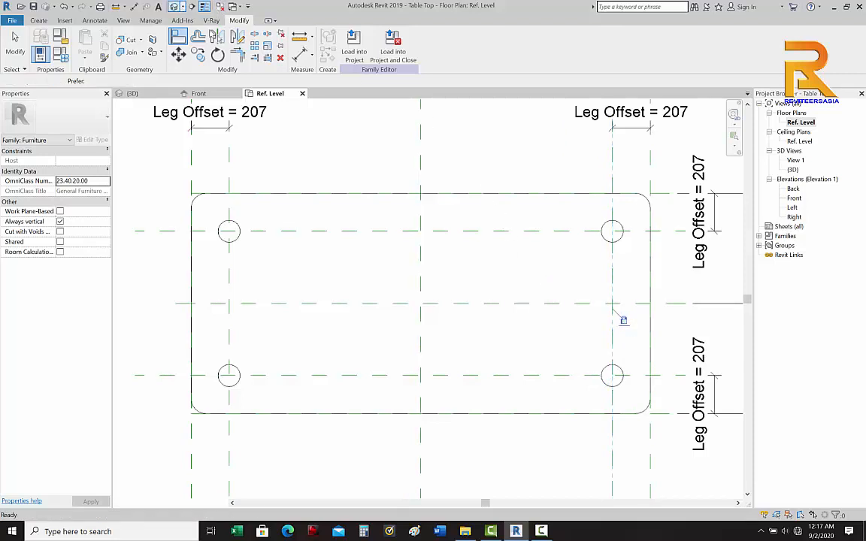
middle_click_drag(457, 376, 466, 377)
scroll(394, 373, "up", 4)
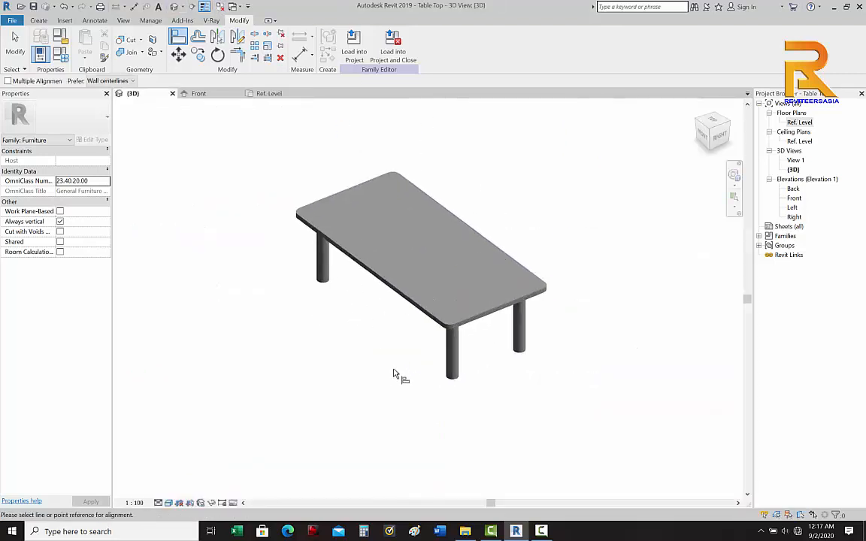
middle_click_drag(409, 376, 522, 385)
scroll(426, 377, "down", 1)
scroll(424, 376, "down", 1)
left_click(60, 55)
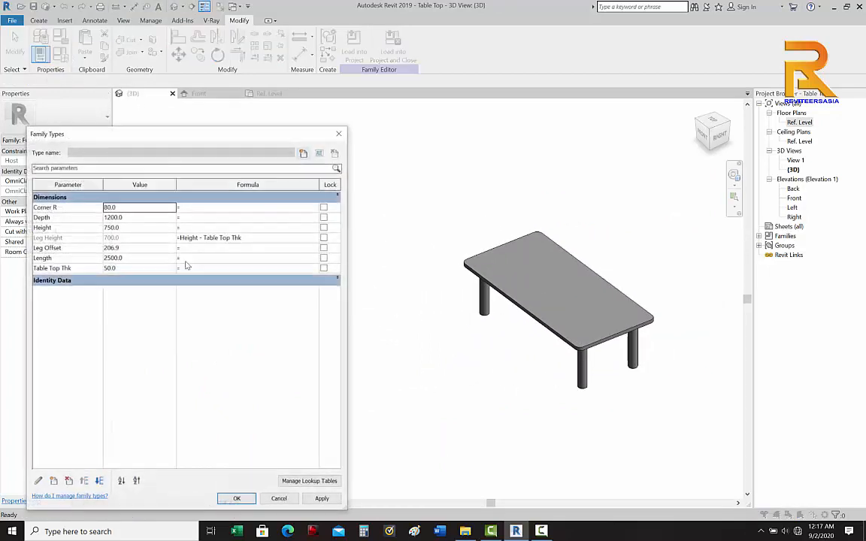
left_click(133, 218)
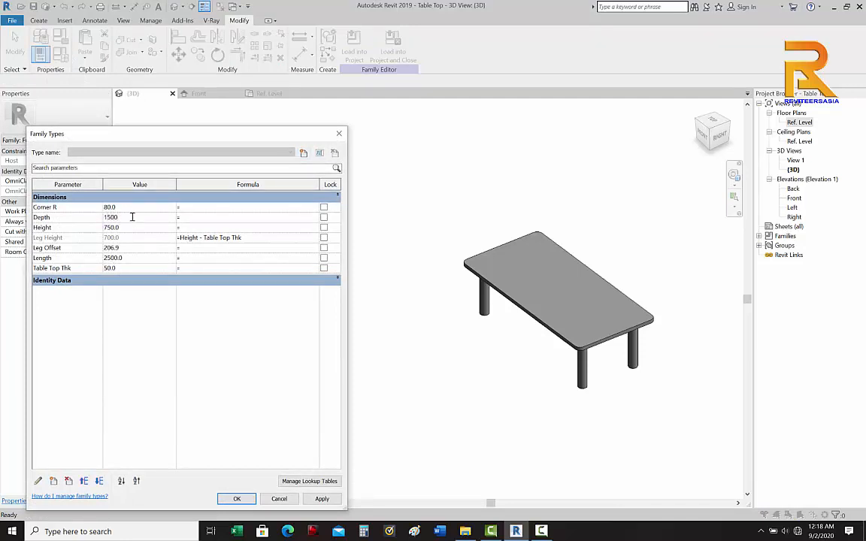
left_click(321, 499)
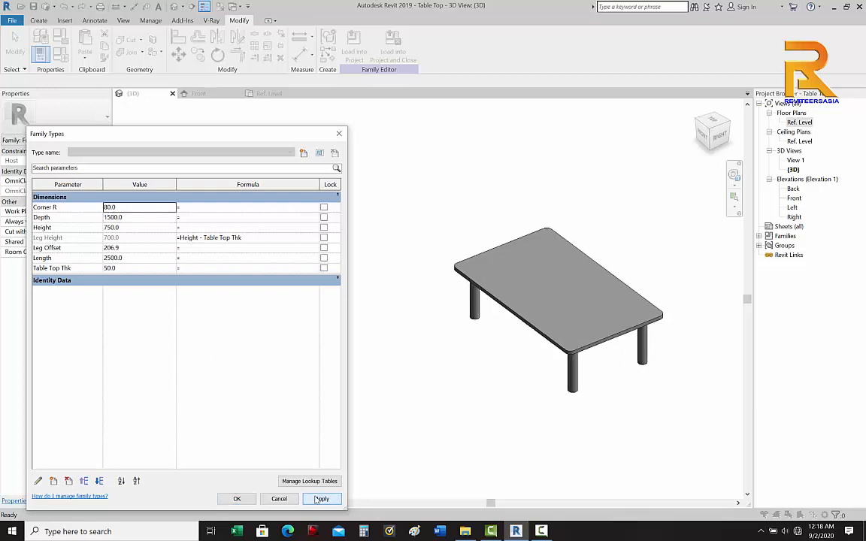
Step: Set the table's Length to 2000 and Height to 1000 in the family parameters and accept them
left_click(134, 258)
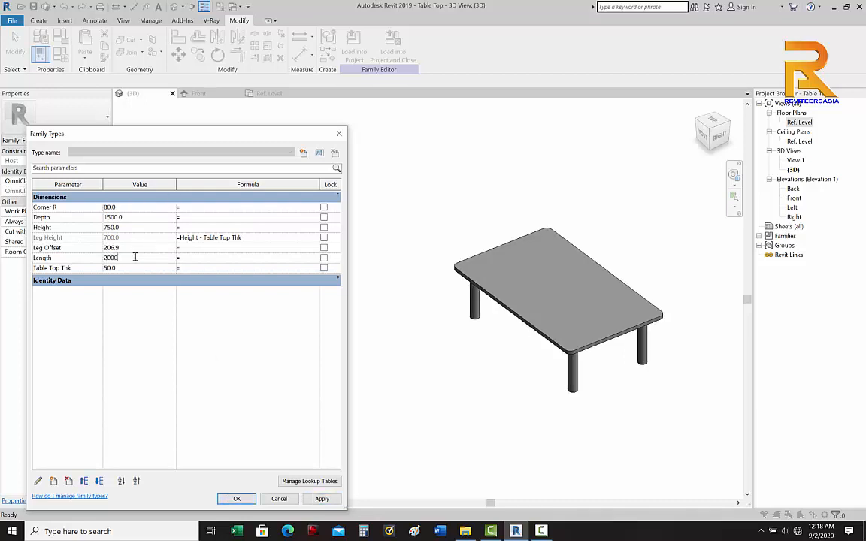
left_click(322, 499)
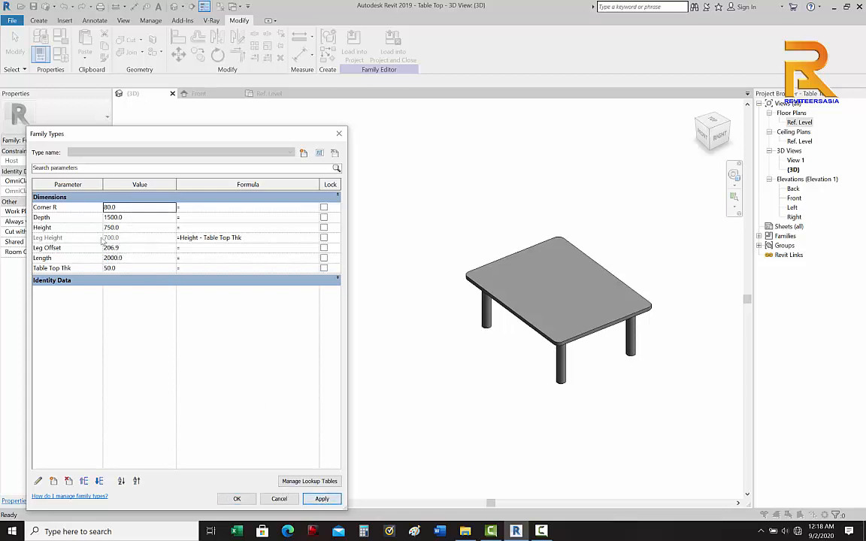
left_click(136, 228)
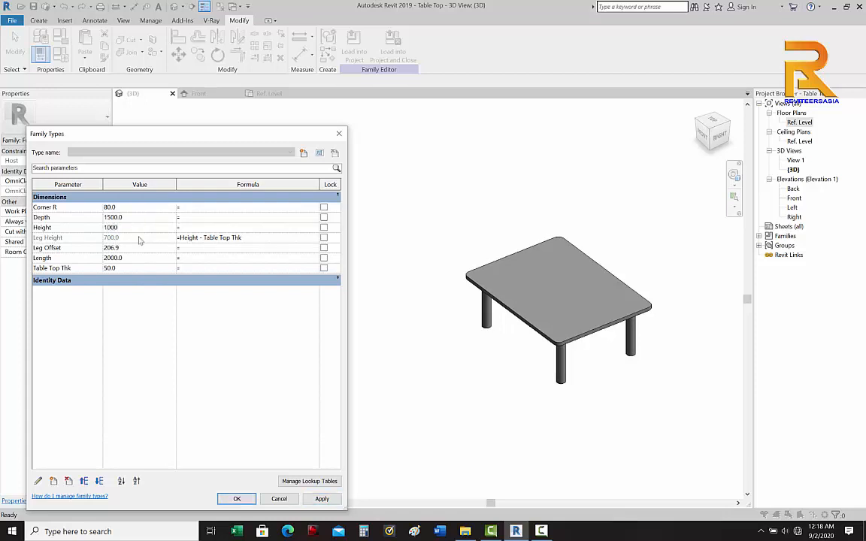
left_click(322, 499)
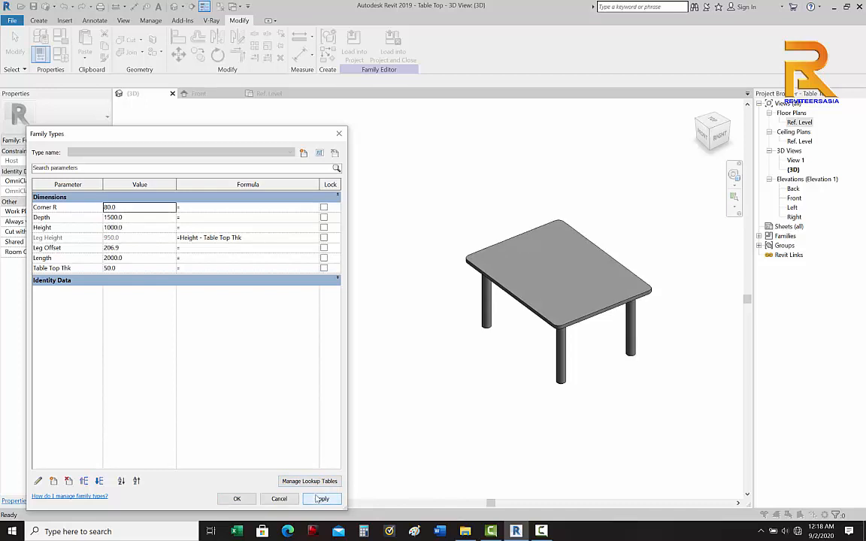
left_click(237, 499)
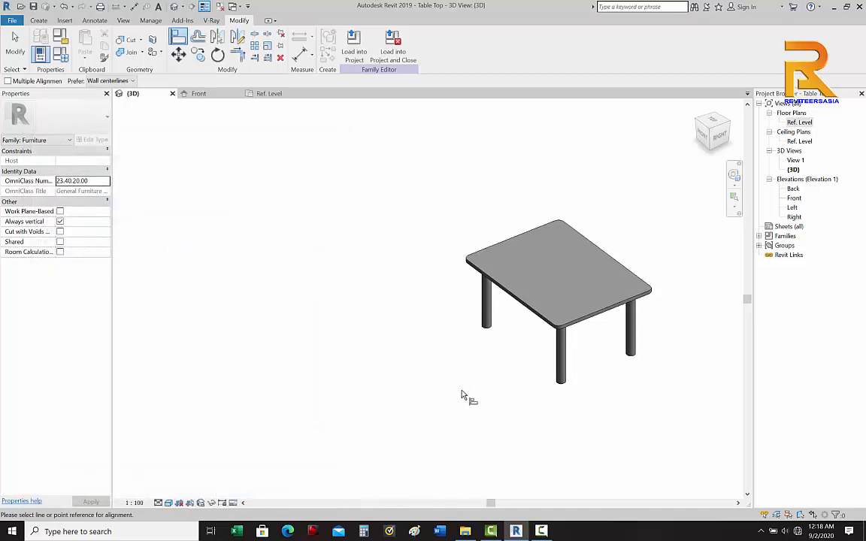
Step: Inspect how the four legs meet the underside of the tabletop in 3D
middle_click_drag(462, 395, 578, 257, "shift")
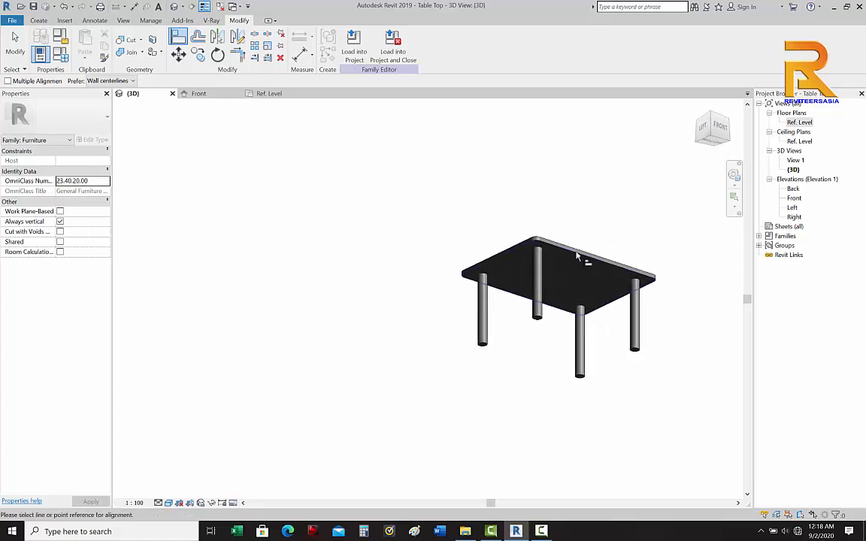
scroll(577, 257, "up", 5)
scroll(515, 216, "down", 4)
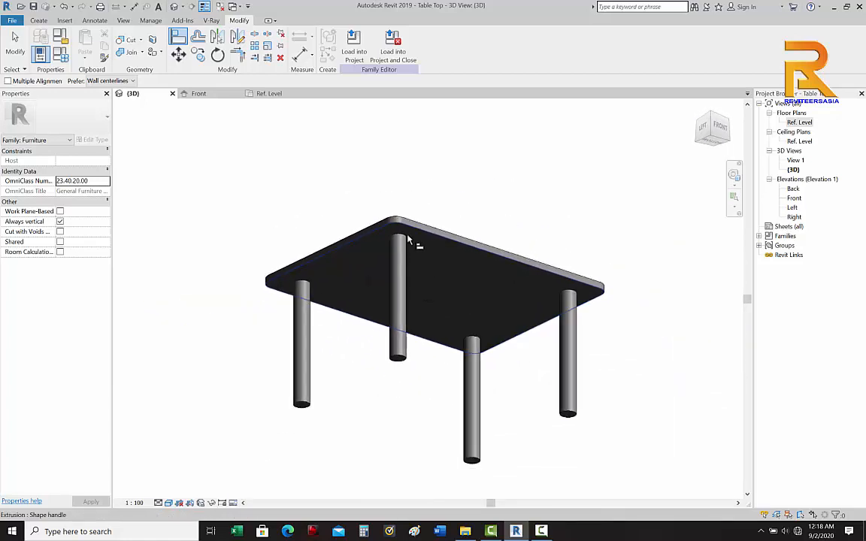
Step: End the Align command and check the four Link_leg instances by selecting each in turn in 3D, finishing with nothing selected
scroll(451, 300, "down", 2)
middle_click_drag(481, 274, 437, 451, "shift")
middle_click_drag(475, 449, 348, 319, "shift")
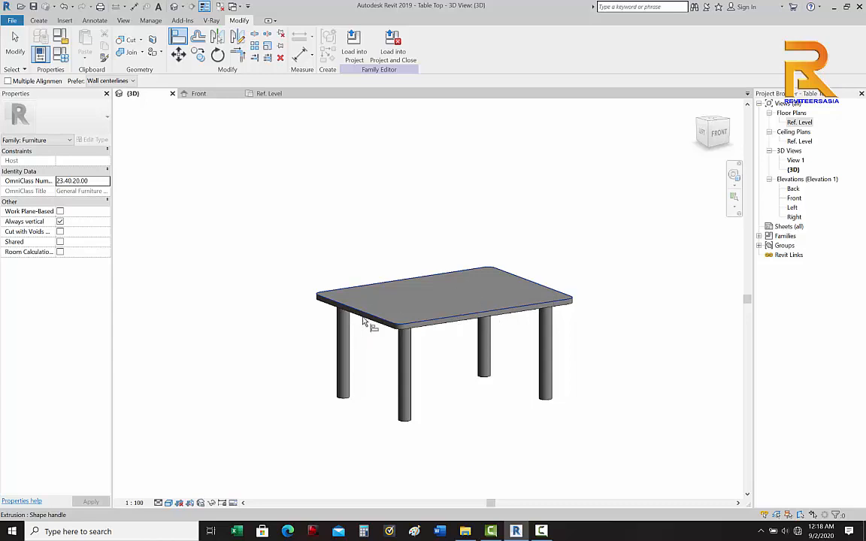
mouse_move(367, 325)
middle_mouse_down("shift")
mouse_move(355, 372)
mouse_move(366, 309)
middle_mouse_up("shift")
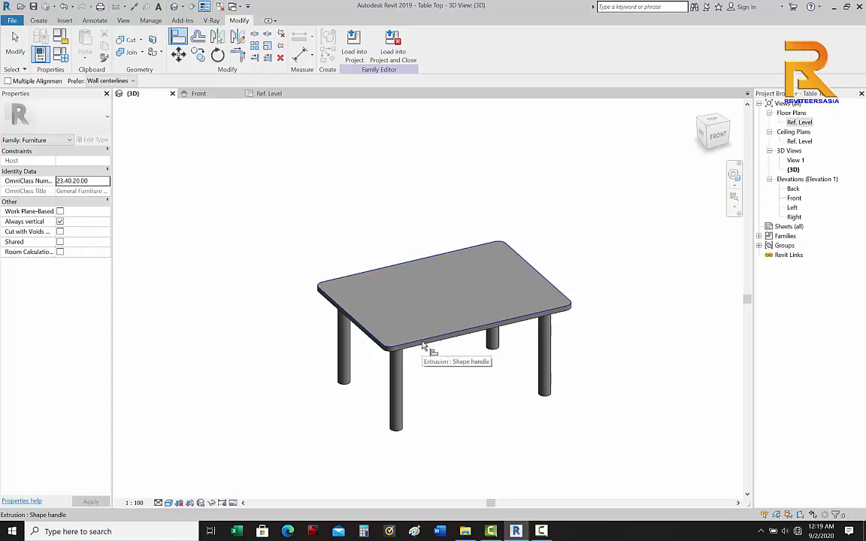
key("Escape")
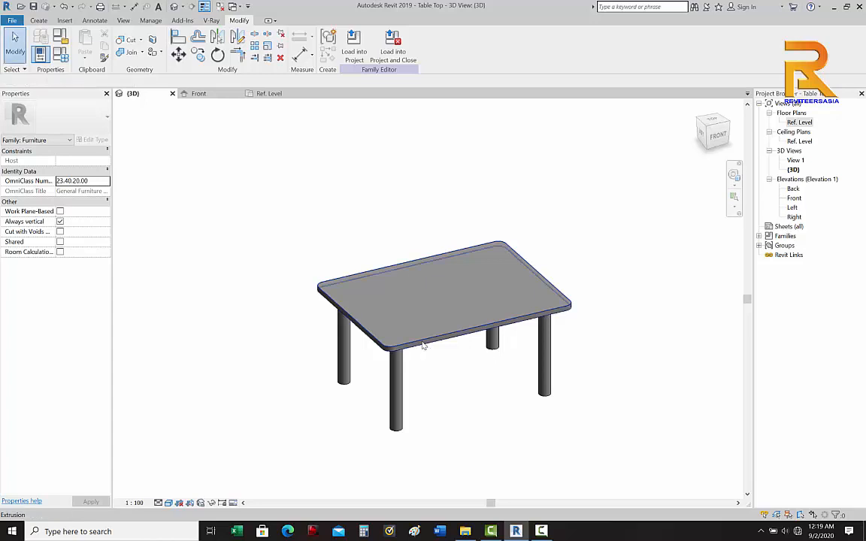
left_click(396, 385)
left_click(346, 357)
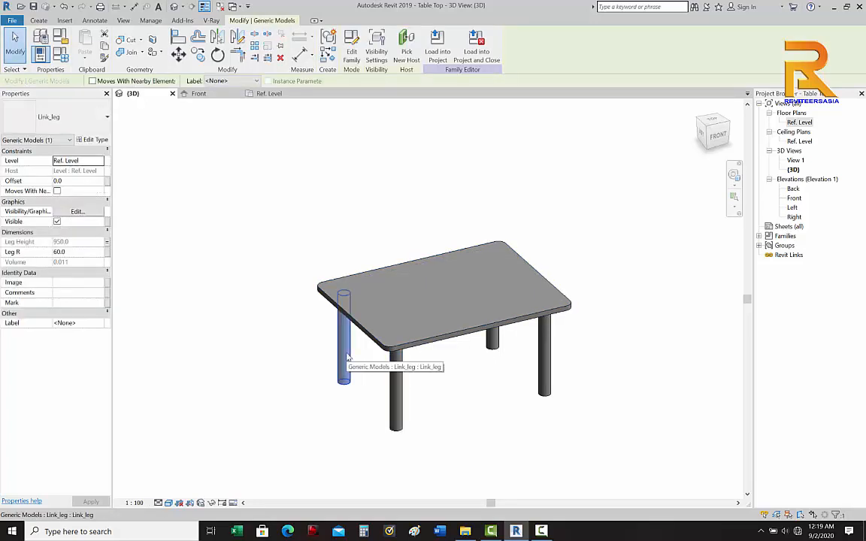
left_click(543, 363)
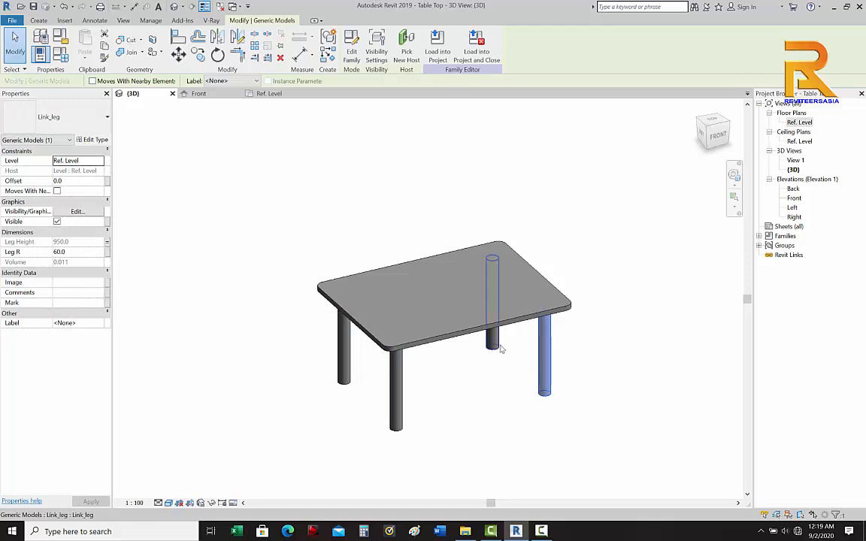
left_click(493, 342)
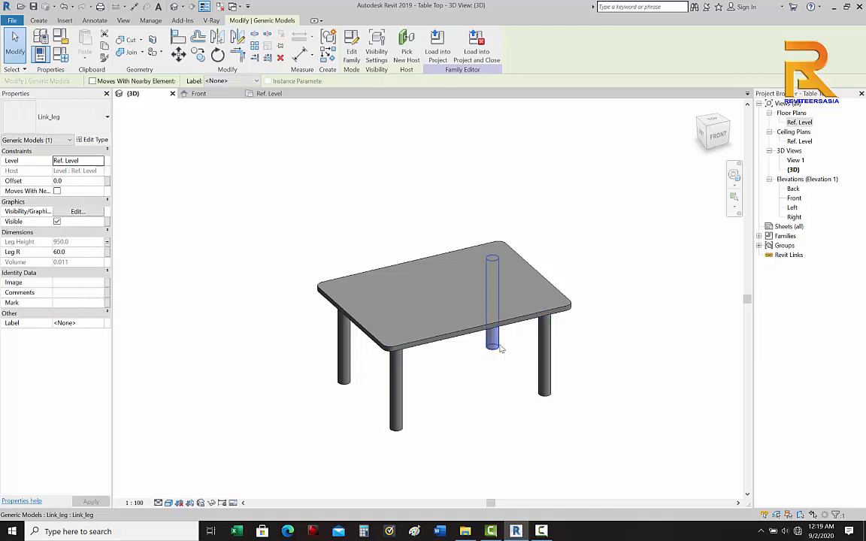
left_click(467, 393)
middle_click_drag(468, 392, 481, 369)
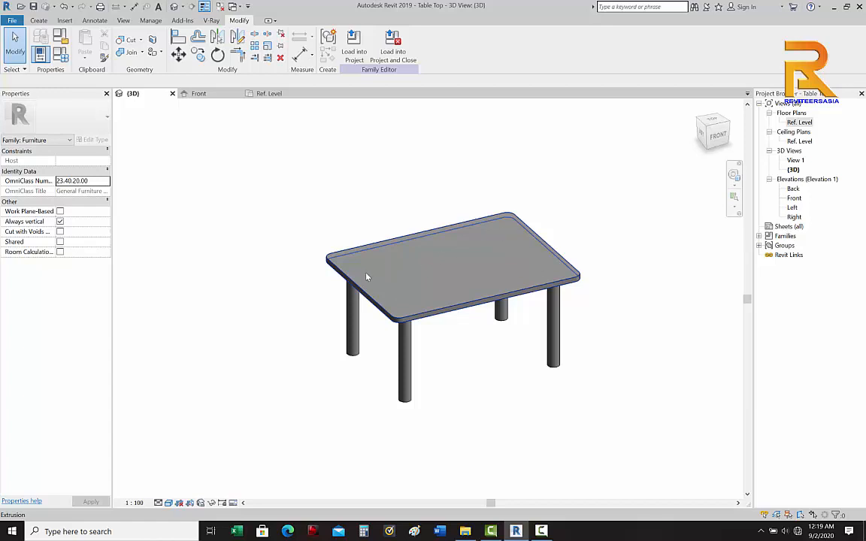
scroll(518, 294, "up", 2)
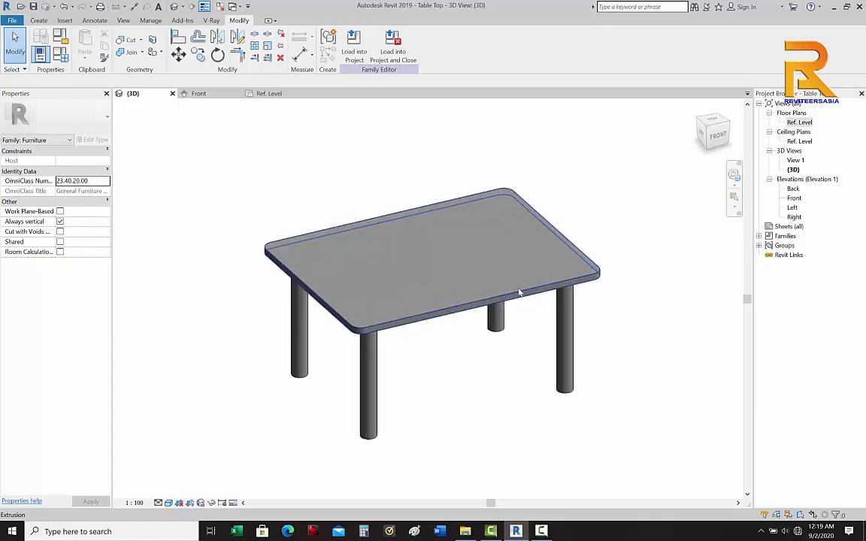
middle_click_drag(518, 294, 374, 348, "shift")
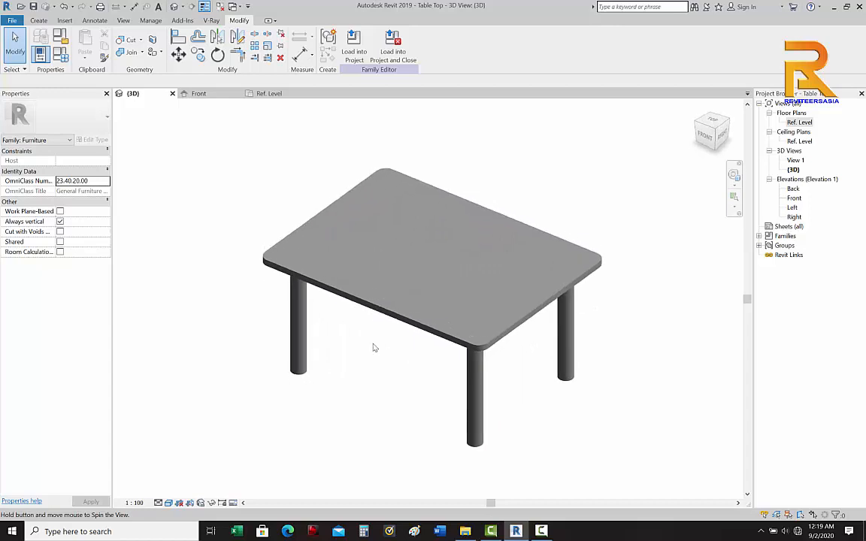
middle_click_drag(487, 357, 527, 382)
scroll(542, 339, "up", 1)
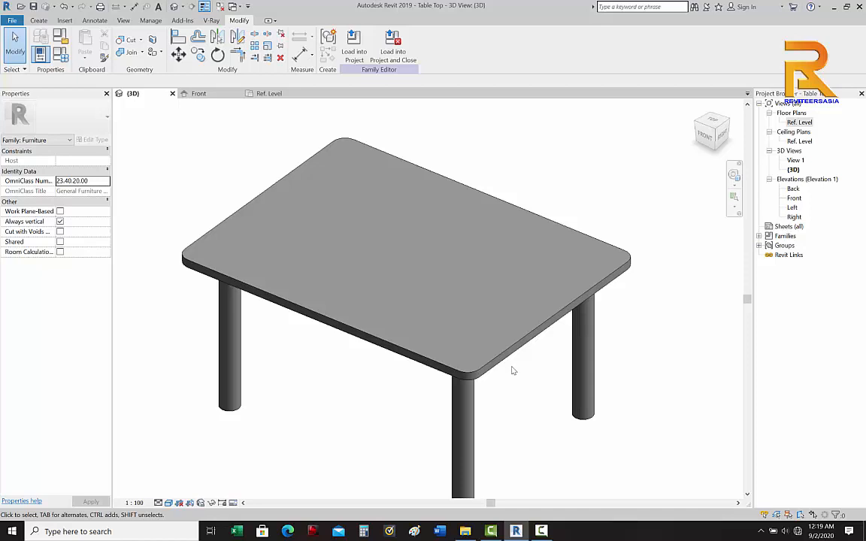
middle_click_drag(510, 415, 522, 346)
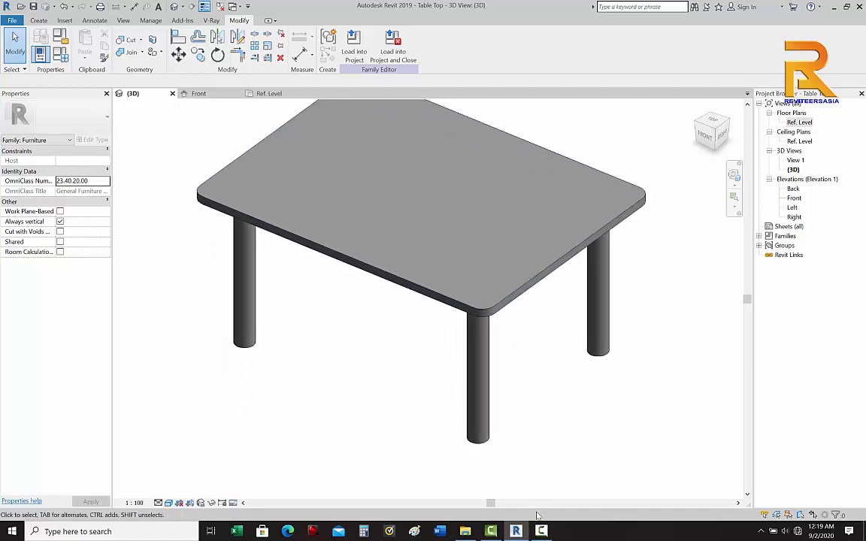
mouse_move(545, 531)
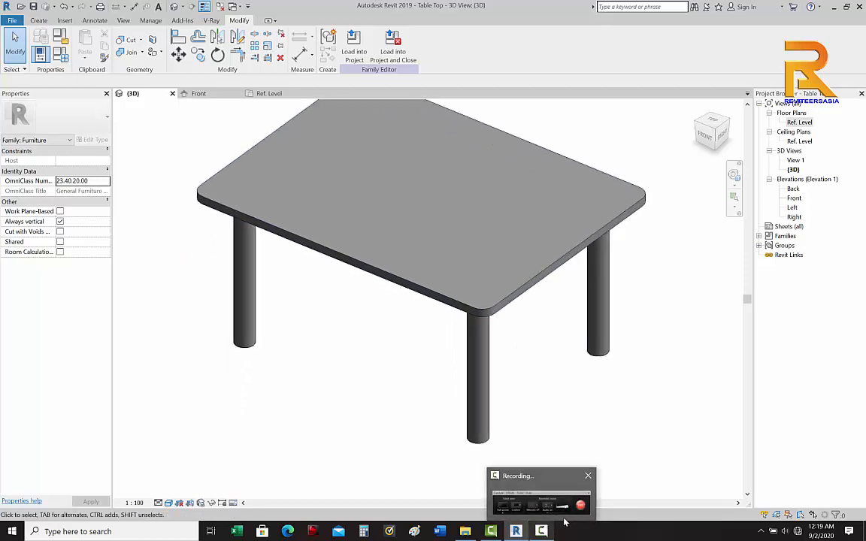
left_click(542, 531)
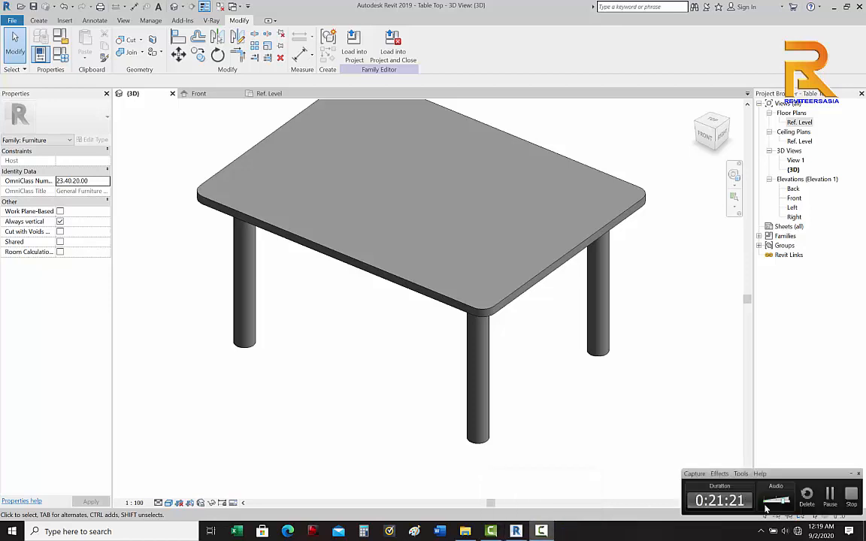